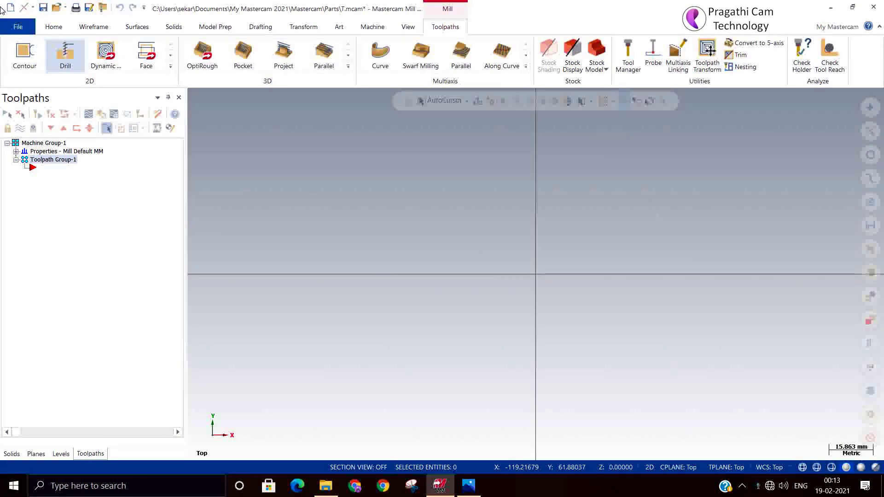
right_click(63, 194)
mouse_move(96, 194)
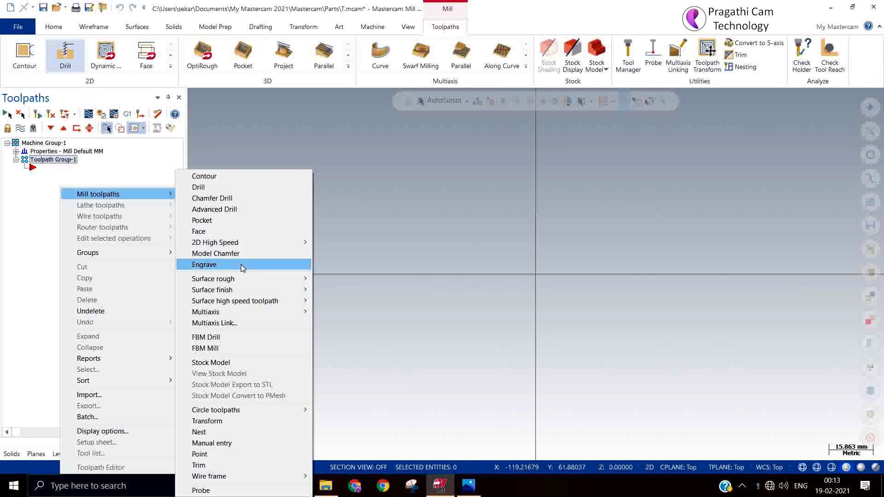
left_click(477, 265)
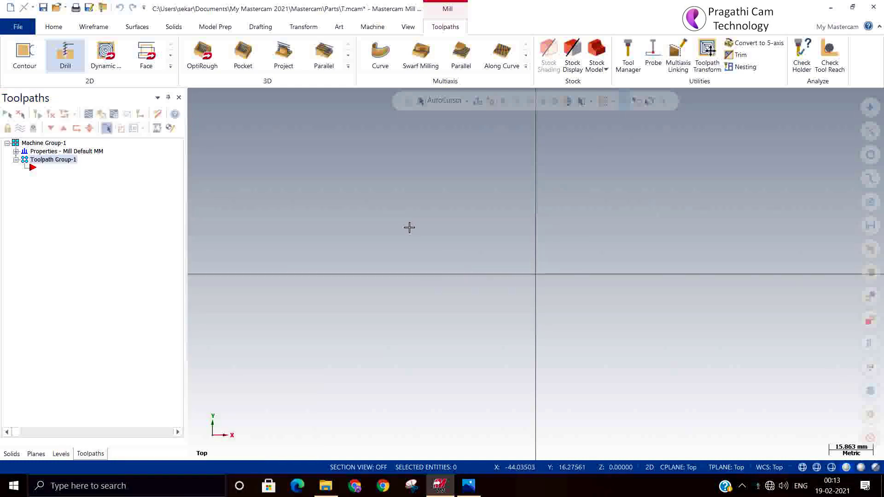
- Start creating wireframe letters with the text "Mastercam"
left_click(94, 27)
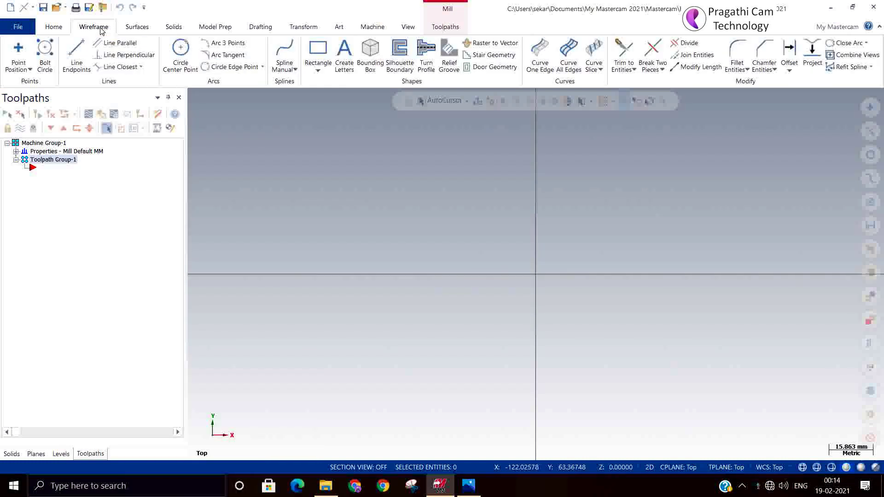
left_click(343, 61)
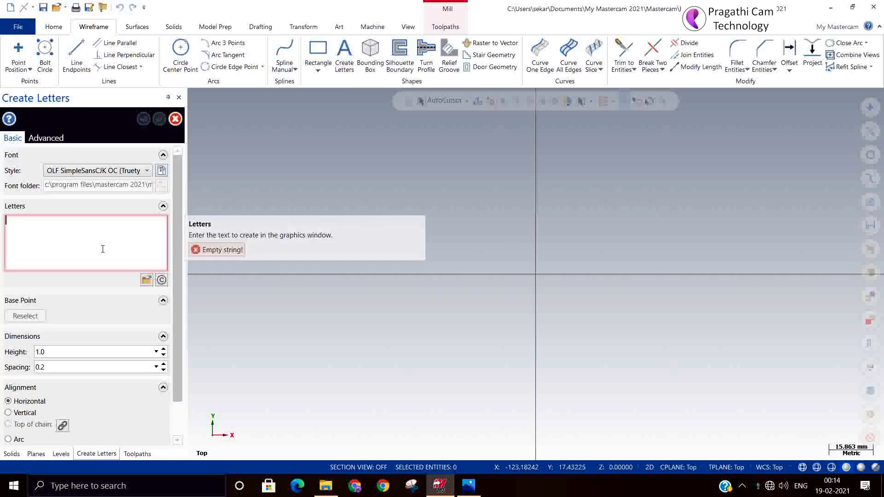
left_click(103, 249)
type("Mastercam")
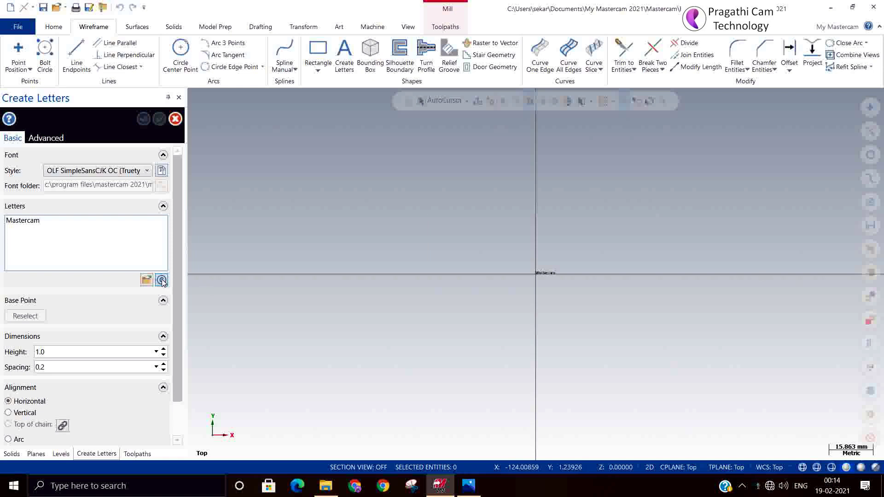
- Try vertical alignment for the letters, return to horizontal alignment, and set the letter height to 5 mm
scroll(174, 339, "down", 2)
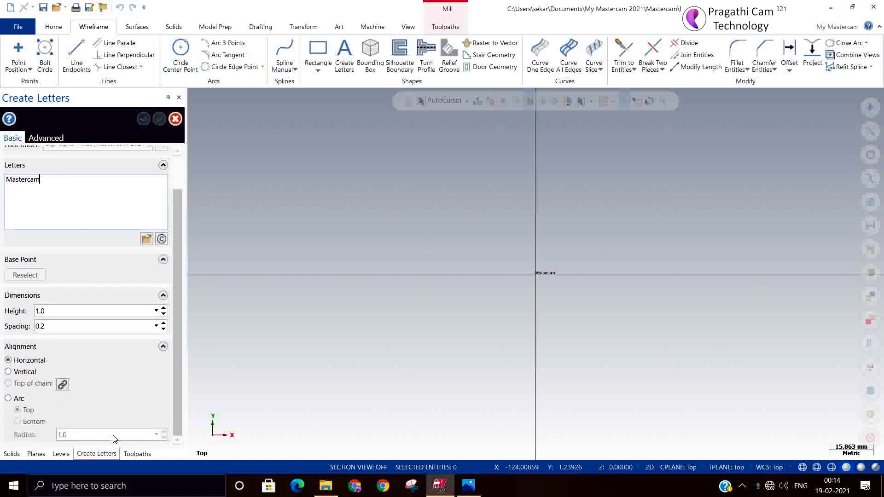
left_click(30, 373)
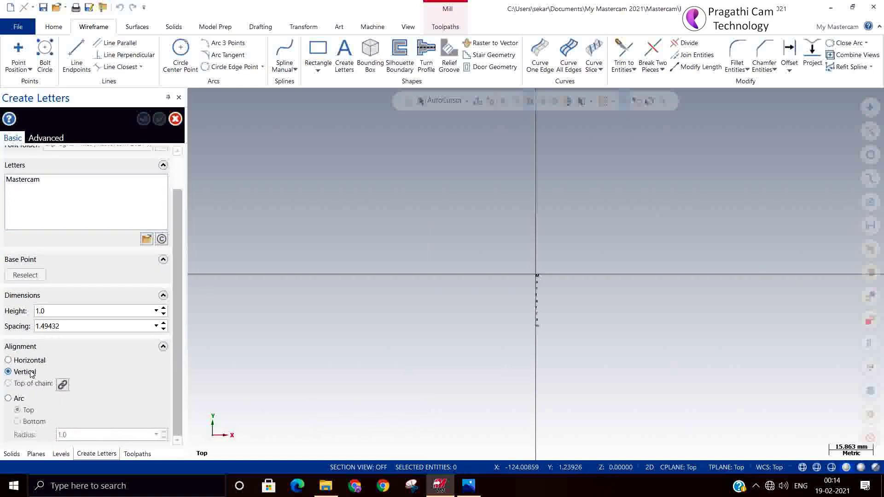
left_click(30, 361)
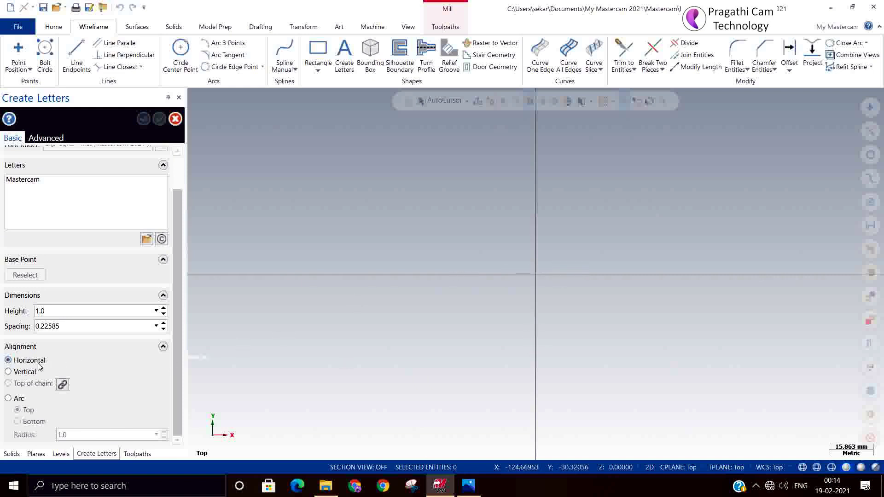
left_click(48, 313)
type("5")
key("Return")
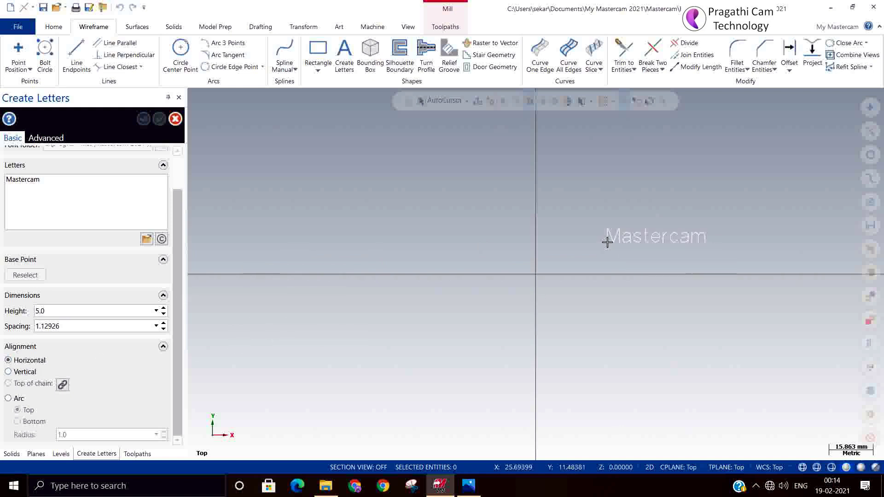
- Try vertical alignment for the letters and an arc layout with a 25 mm radius, comparing bottom and top placement
left_click(26, 372)
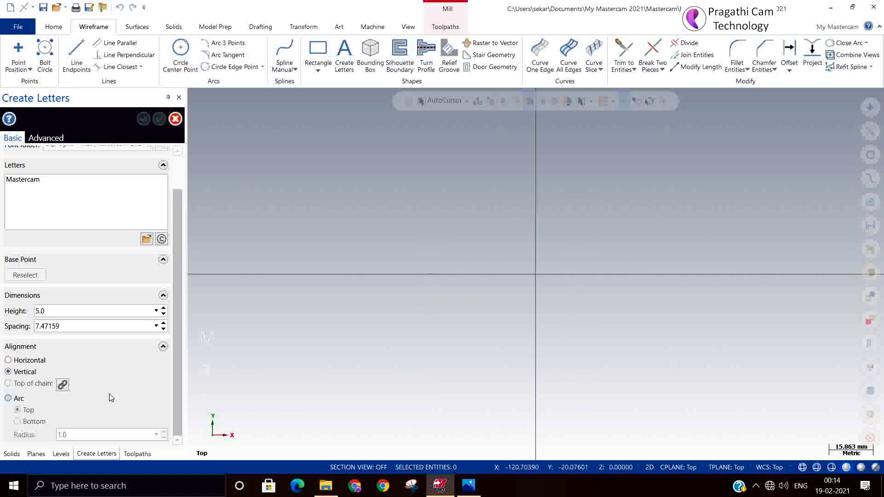
left_click(9, 399)
double_click(70, 434)
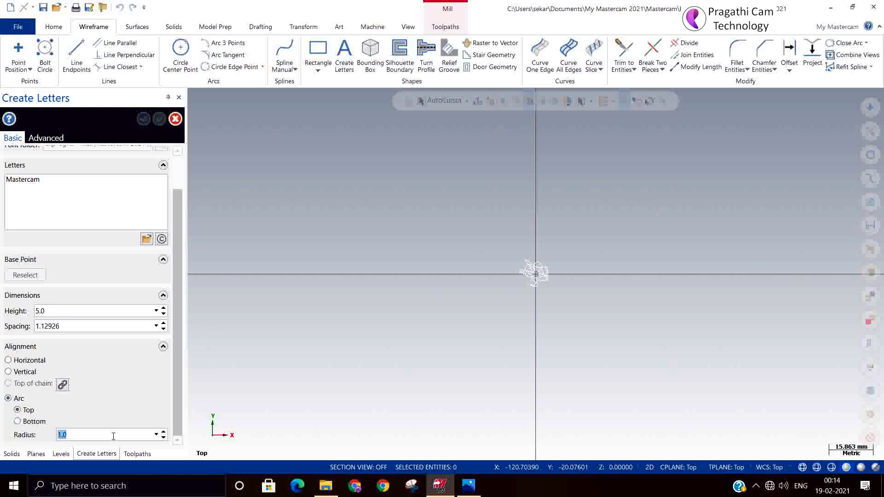
type("25")
key("Return")
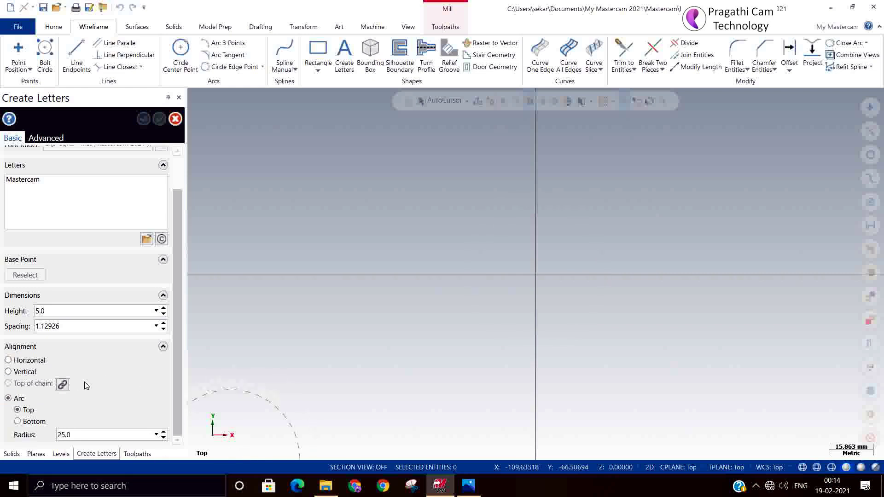
left_click(34, 422)
left_click(27, 411)
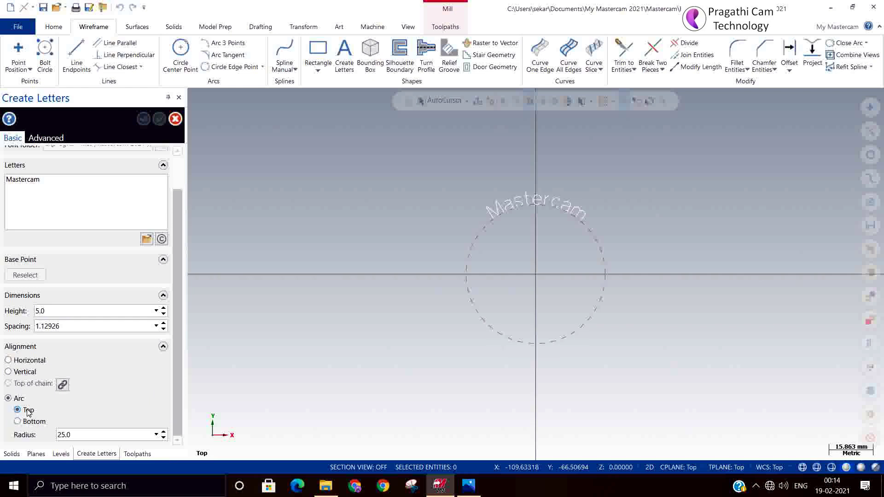
- Set the letters back to horizontal alignment and place them in the positive X and Y quadrant near the origin
left_click(27, 363)
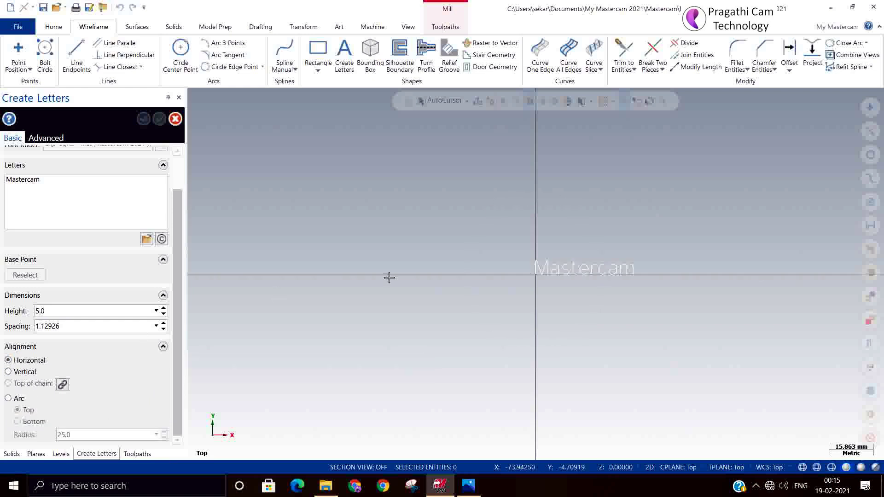
left_click(571, 247)
left_click(160, 120)
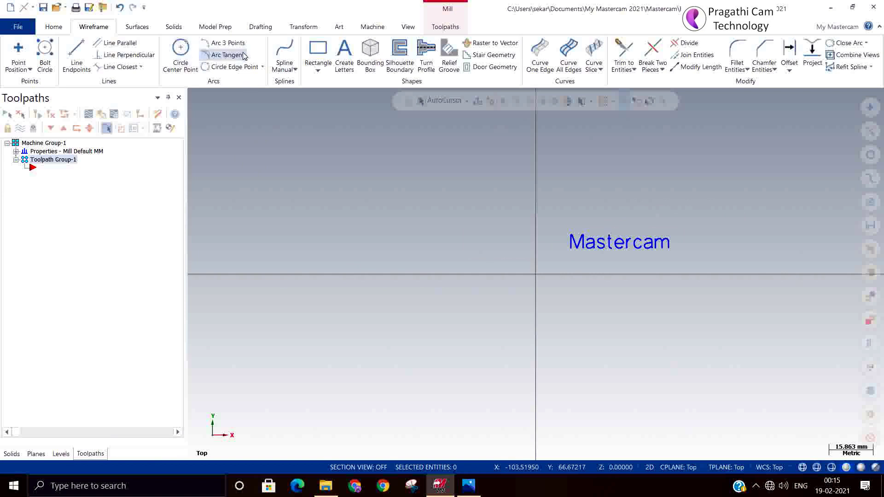
- Draw a rectangle about 61 mm wide and 23 mm high from the origin, enclosing the Mastercam lettering
left_click(317, 51)
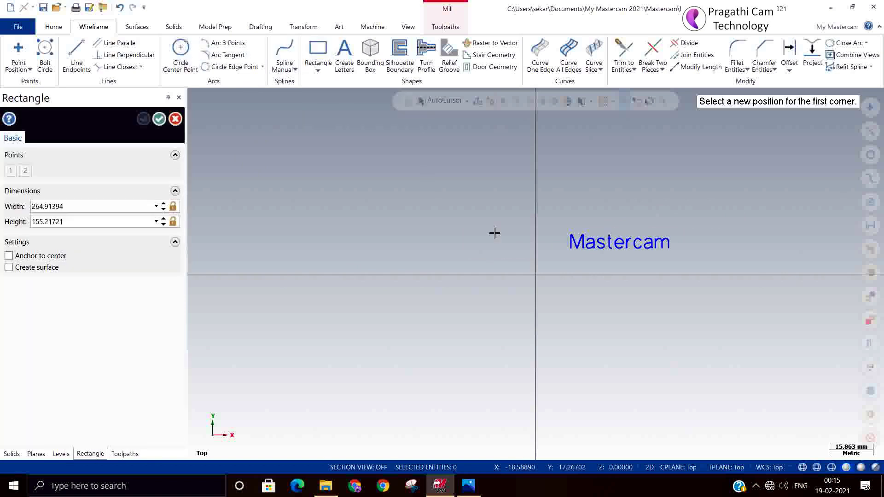
left_click(535, 275)
left_click(707, 210)
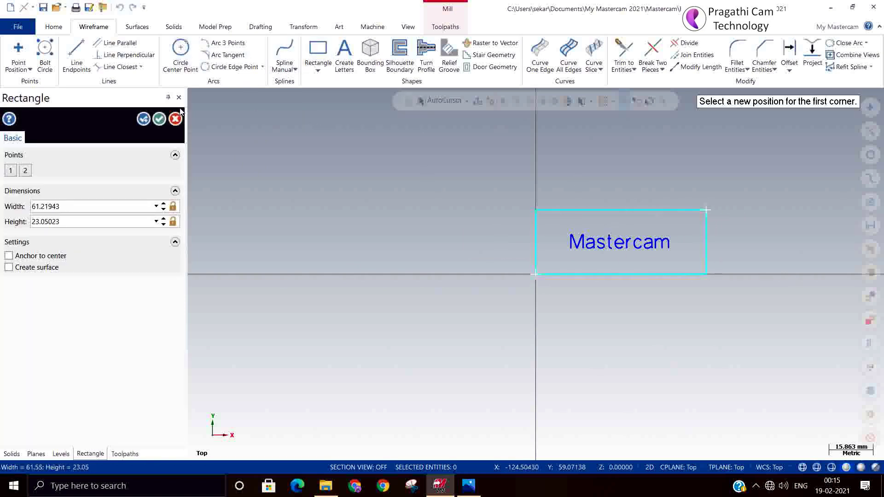
left_click(159, 119)
- Define the machine group's rectangular stock by two opposite corners of the drawn rectangle, starting at the origin
right_click(310, 177)
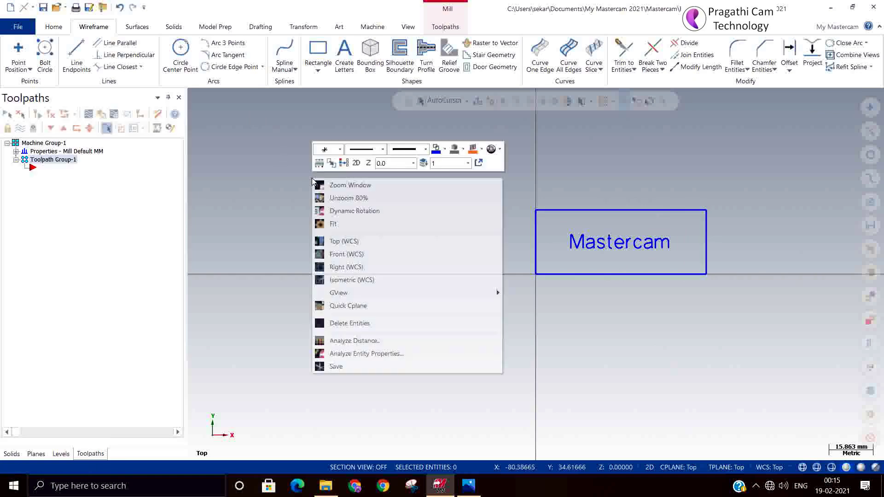
left_click(348, 280)
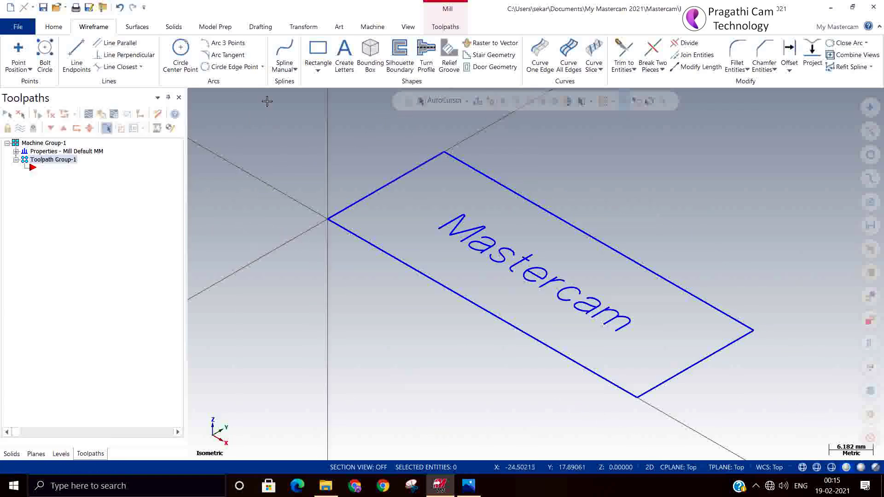
left_click(145, 160)
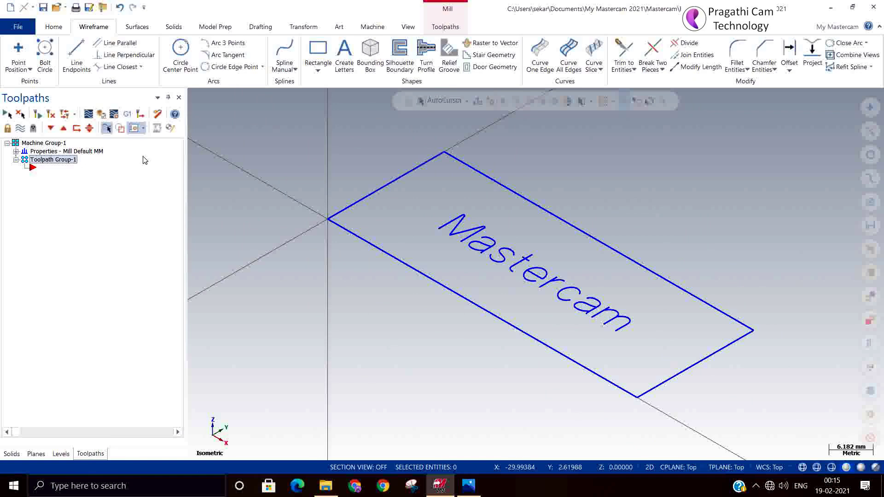
left_click(16, 152)
left_click(39, 161)
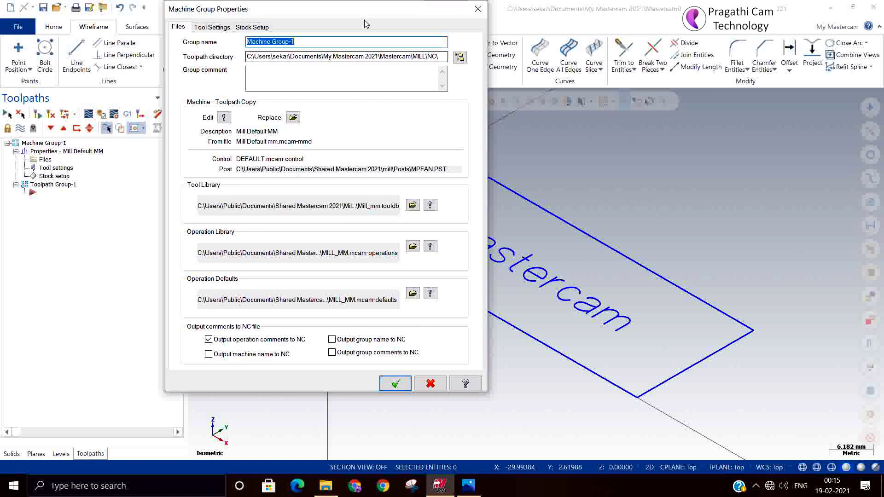
left_click(244, 27)
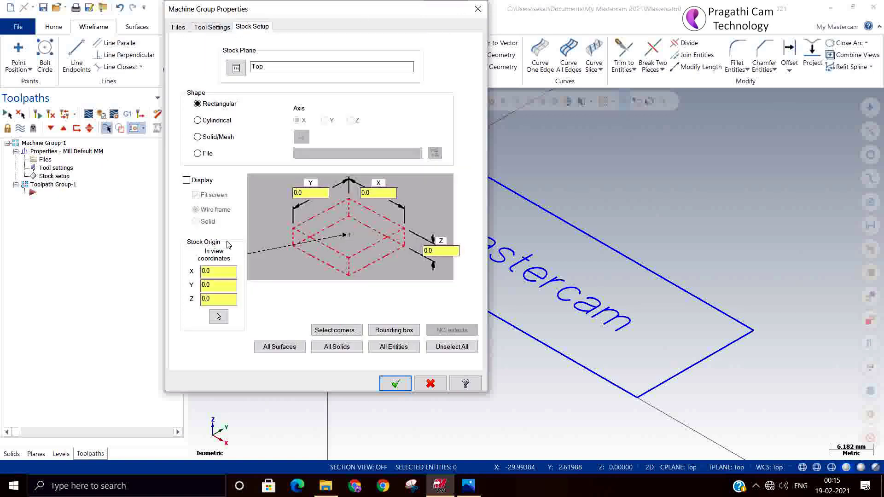
left_click(337, 331)
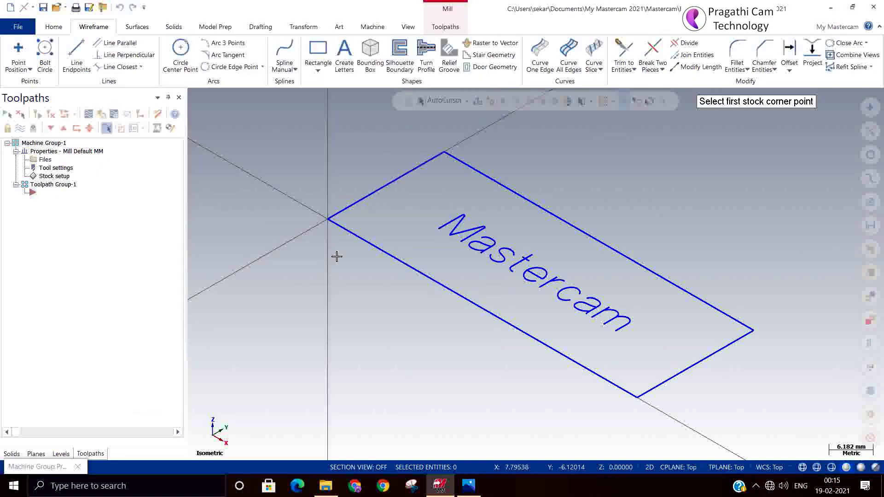
left_click(328, 219)
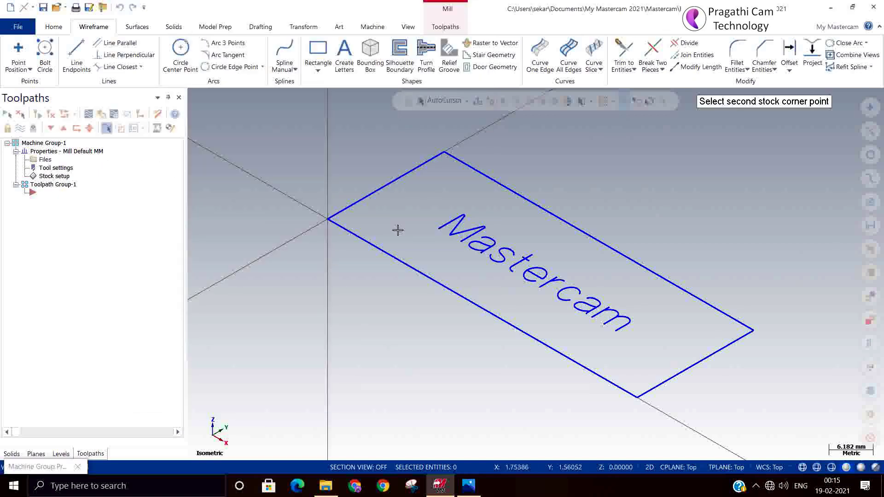
left_click(754, 332)
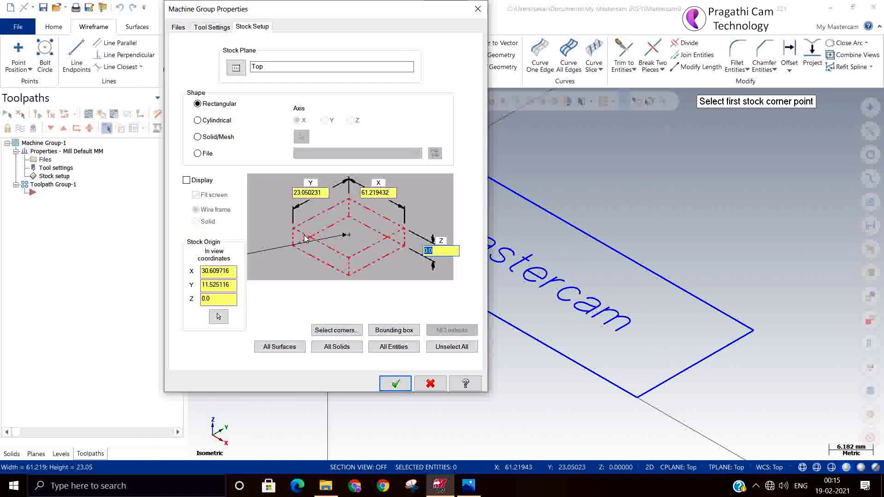
- Set the stock's Z thickness to 20 mm, turn on its display, and accept the stock setup
type("20")
key("Tab")
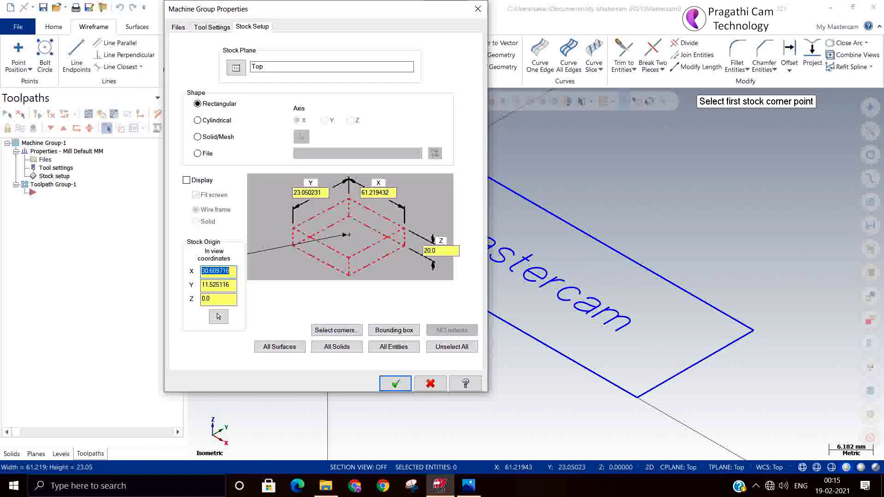
left_click(187, 180)
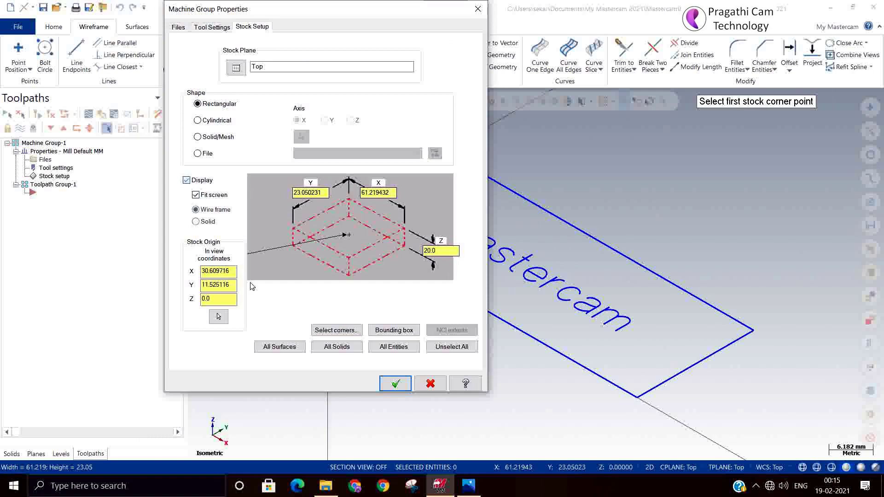
left_click(387, 384)
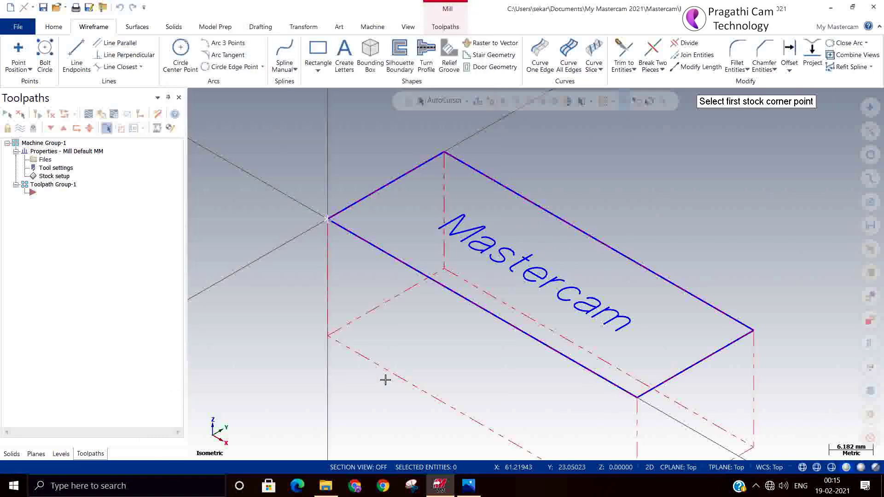
- Start a 2D contour toolpath, window-chain all the Mastercam letters with the start point at the M's lower end, and open the tool settings
right_click(688, 237)
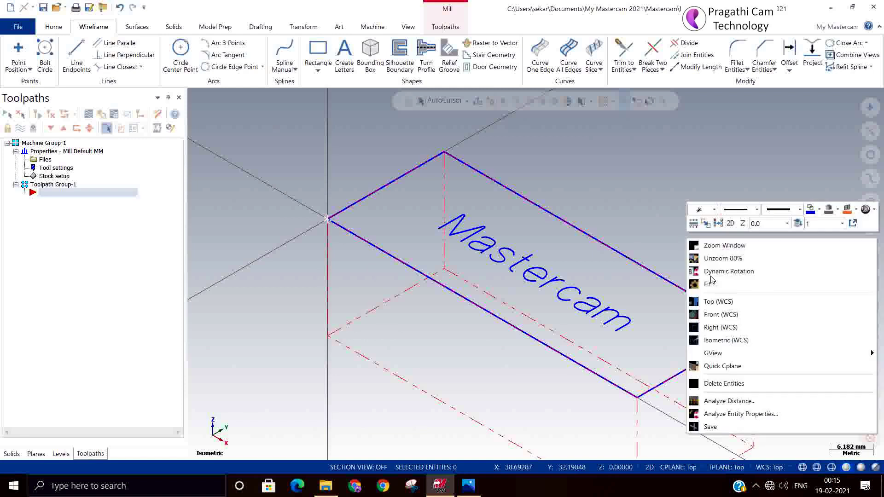
left_click(728, 341)
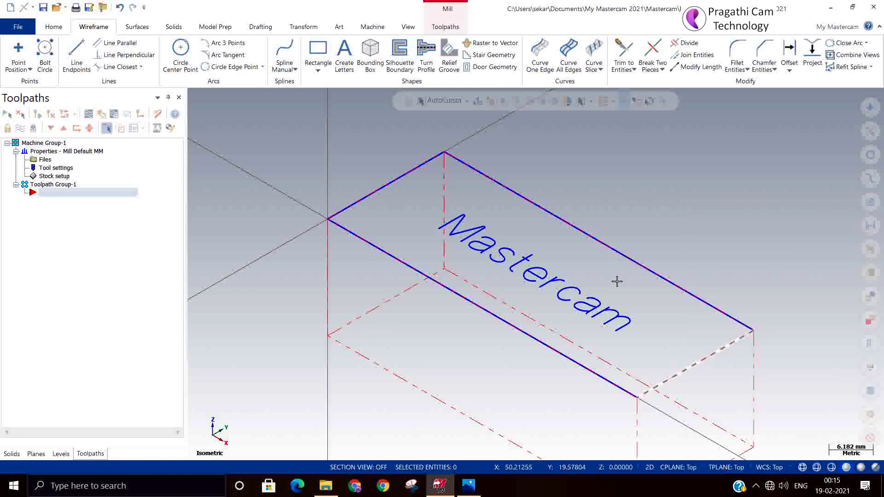
right_click(616, 148)
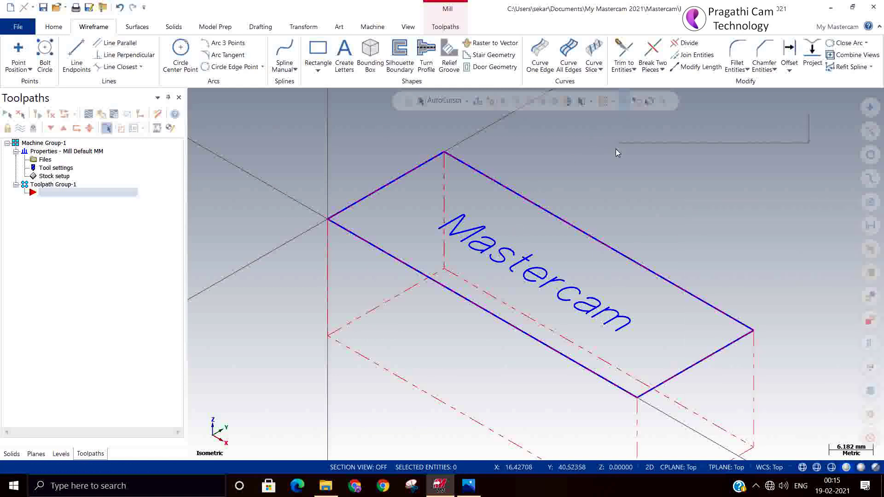
left_click(647, 212)
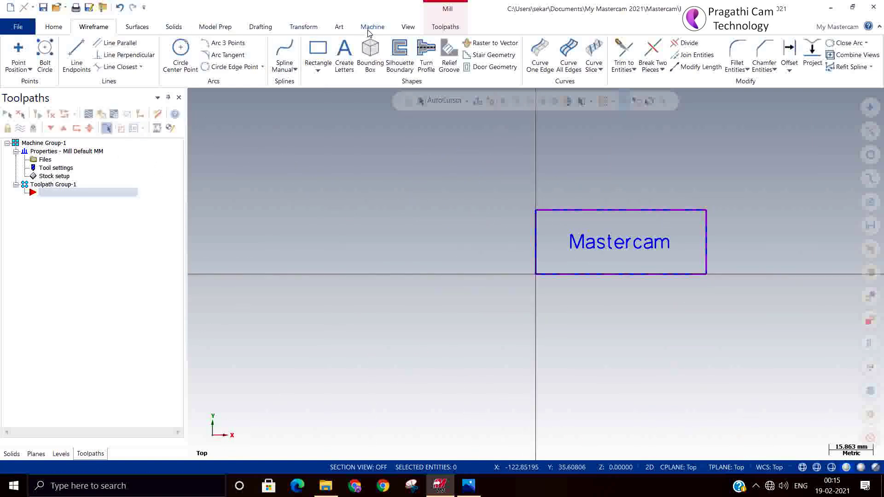
left_click(434, 28)
left_click(25, 55)
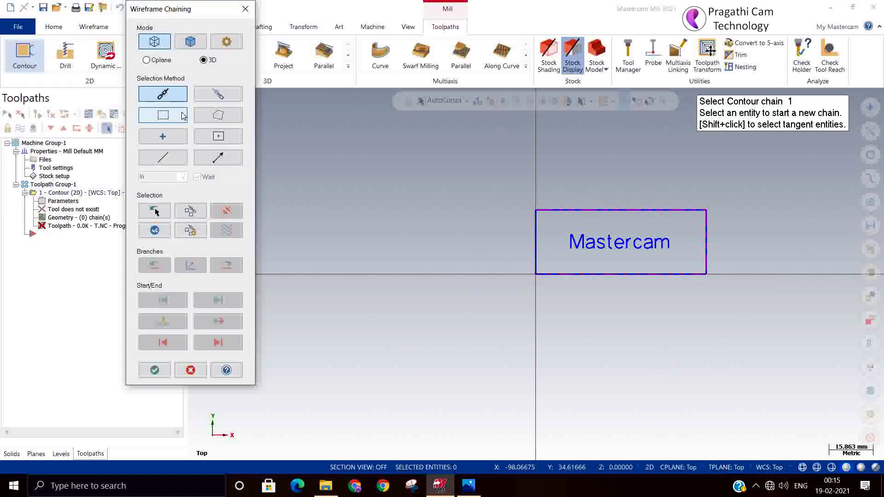
scroll(689, 264, "up", 2)
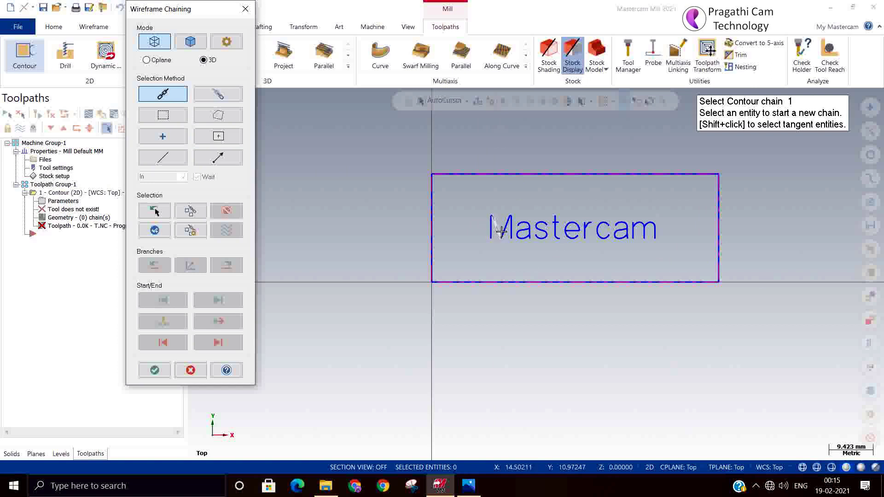
left_click(178, 118)
left_click_drag(466, 195, 691, 258)
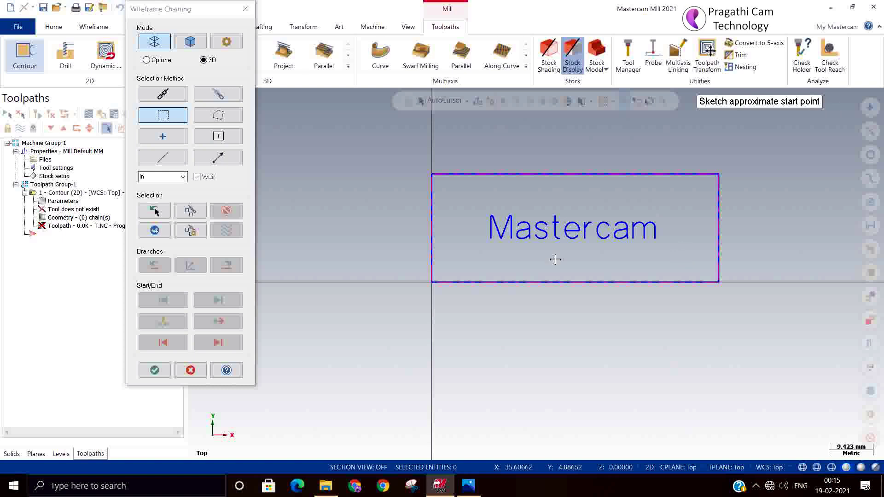
left_click(491, 240)
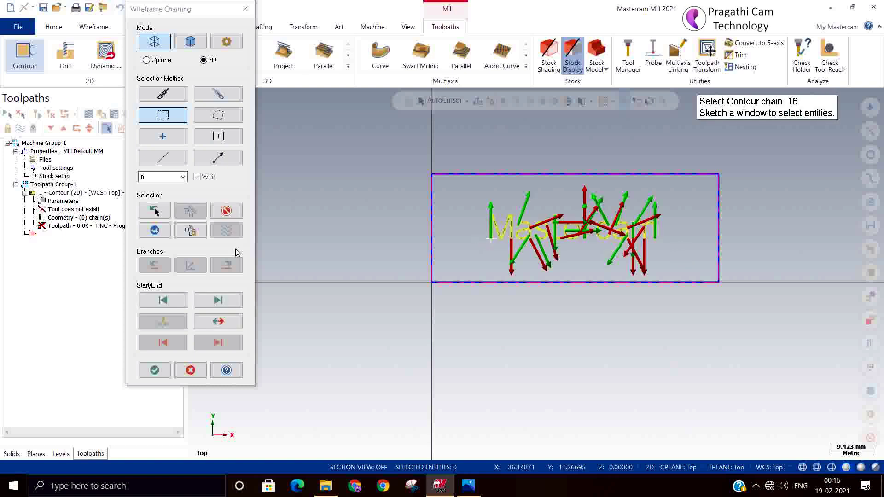
left_click(155, 371)
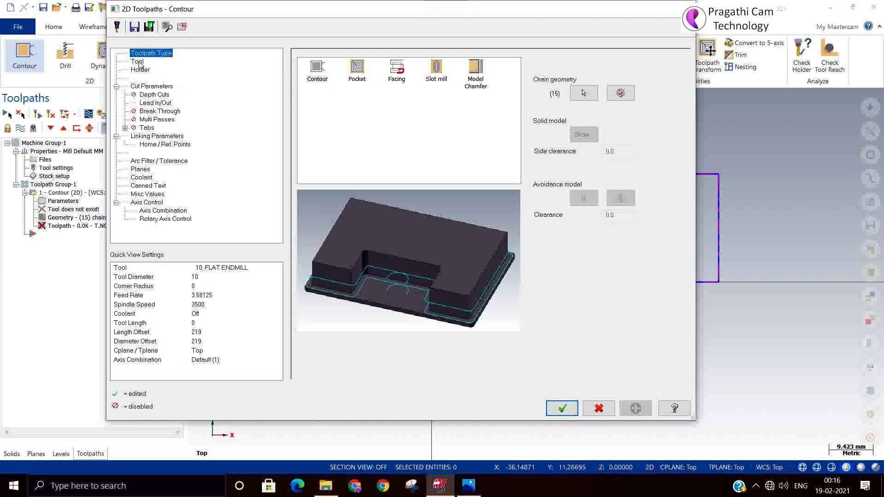
left_click(138, 62)
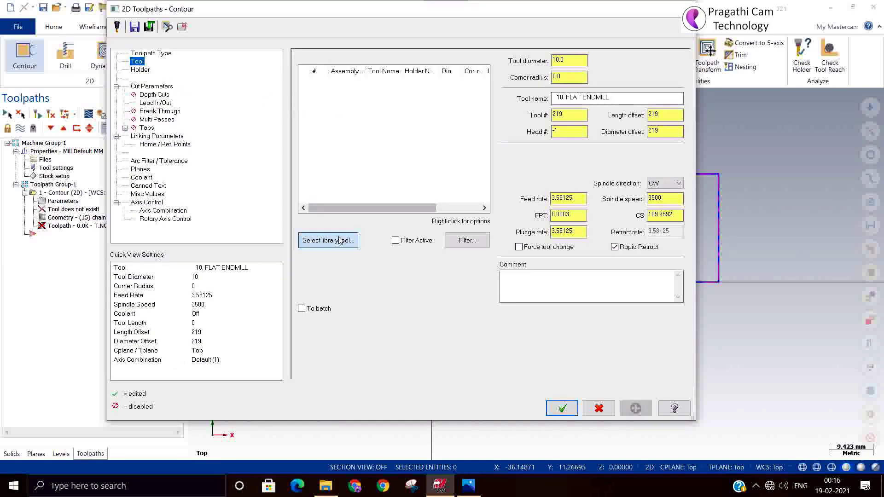
left_click(340, 241)
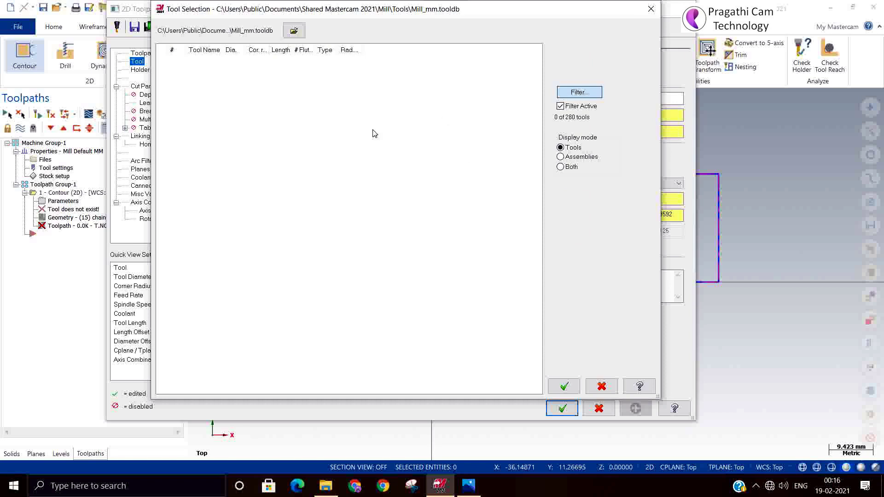
key("Return")
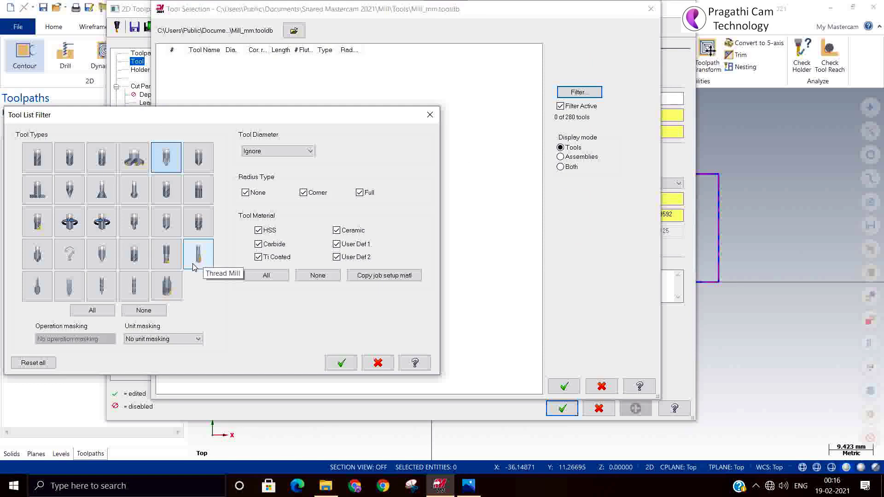
left_click(114, 261)
left_click(167, 158)
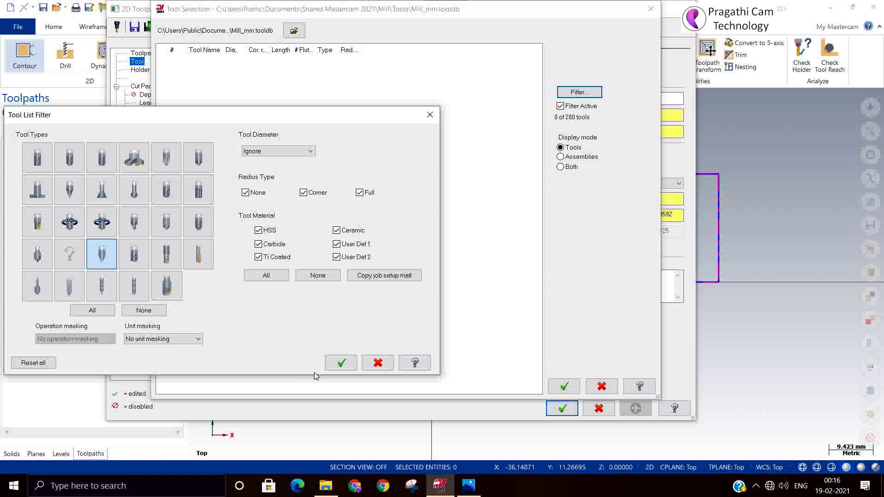
left_click(341, 363)
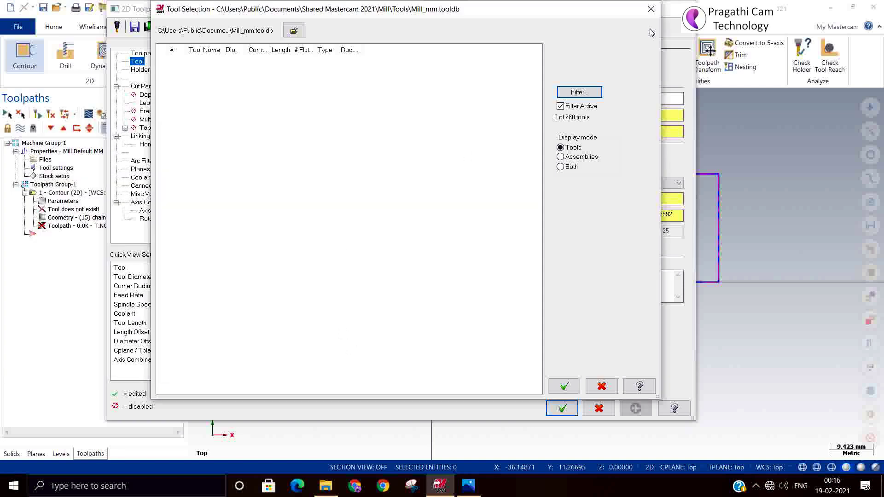
left_click(651, 9)
- Create an engrave mill with 6 mm outer diameter, 15° angle and 0.2 mm tip diameter, keeping its default properties
right_click(377, 132)
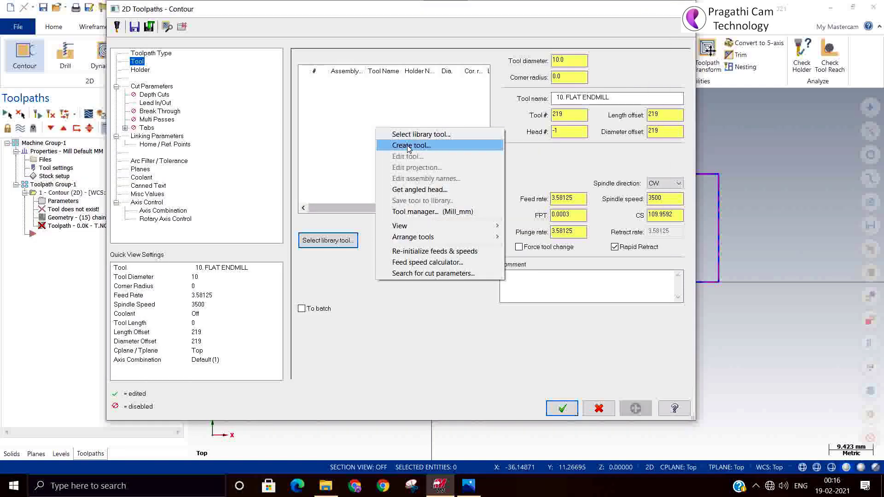
left_click(408, 147)
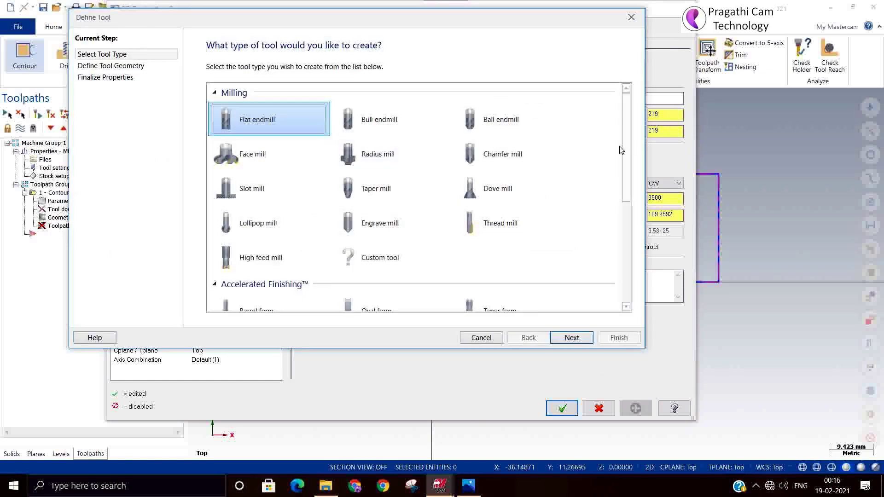
left_click_drag(629, 149, 636, 170)
left_click(395, 175)
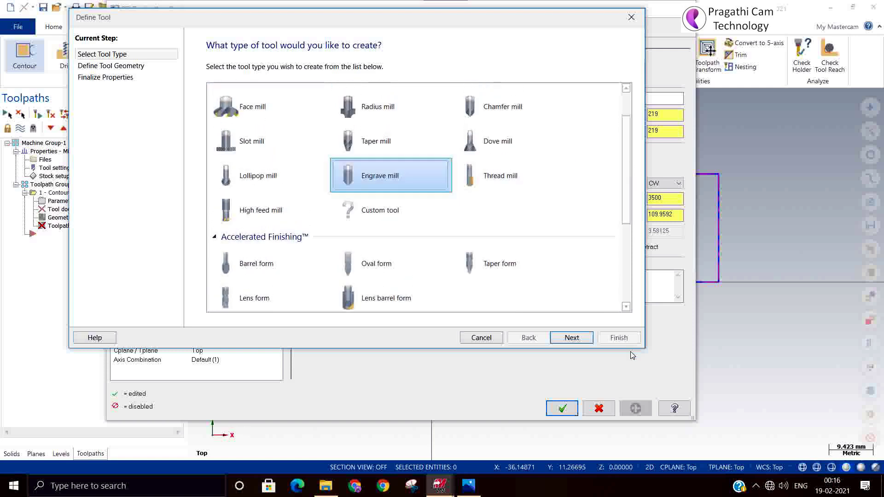
left_click(579, 337)
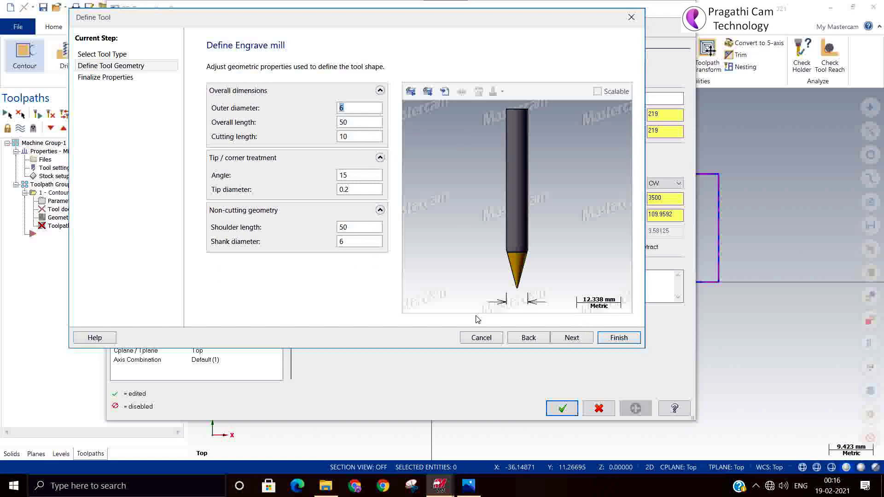
left_click(572, 338)
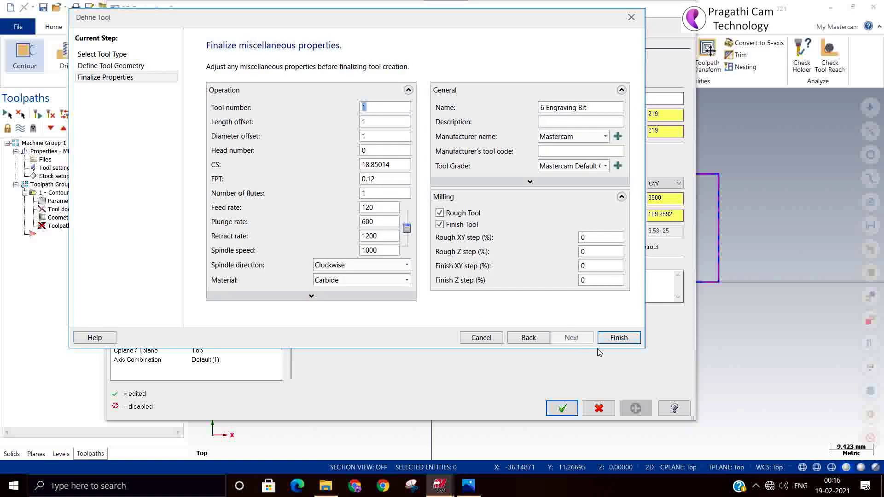
left_click(611, 341)
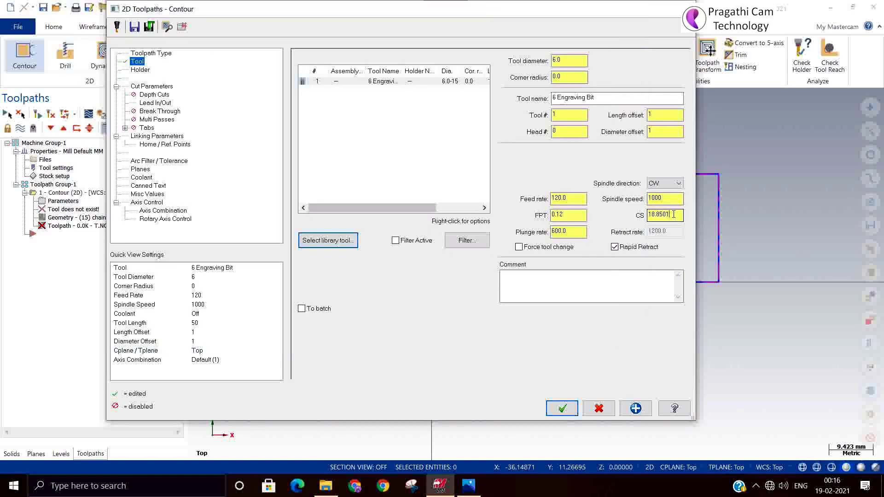
- Set the engraving bit's cutting speed to 50, feed per tooth to 0.1 and plunge rate to 25
key("Return")
type("50")
key("Return")
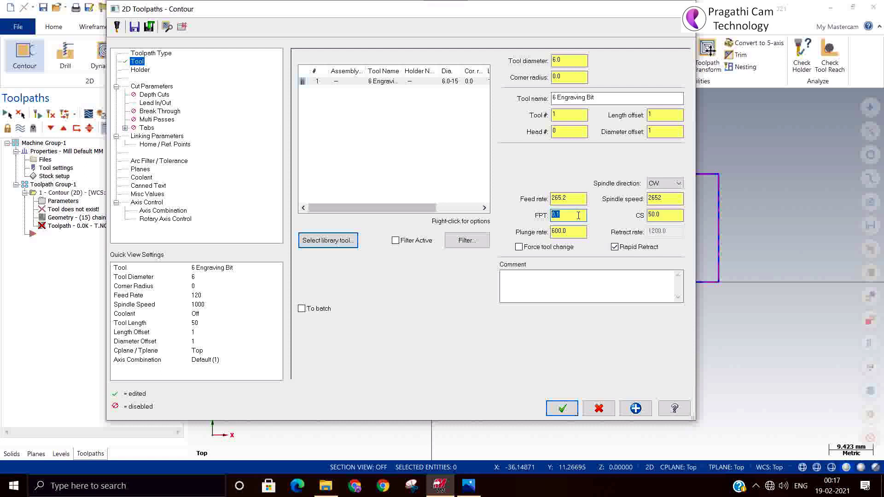
key("Tab")
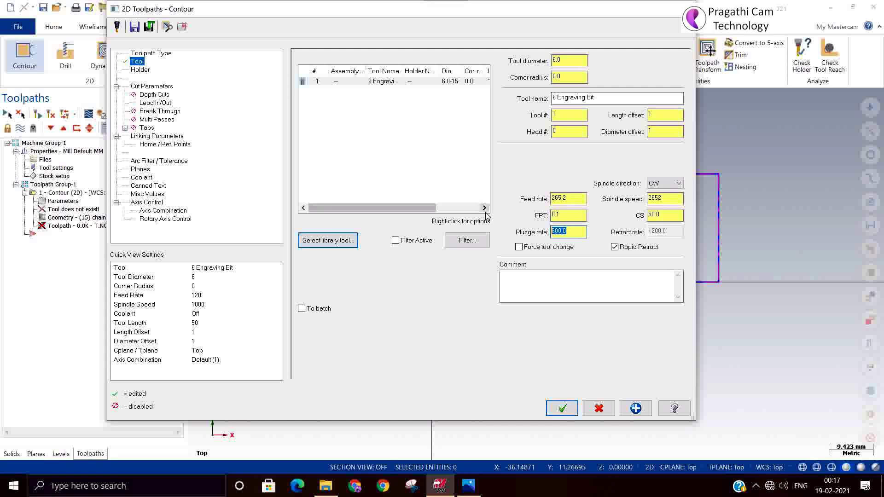
type("25")
- Set the contour's cutter compensation type to Off in the cut parameters
left_click(151, 87)
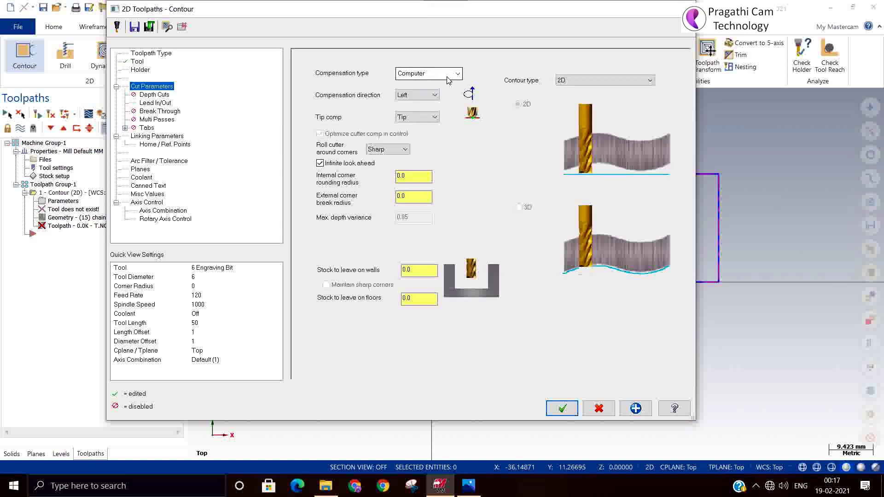
left_click(447, 76)
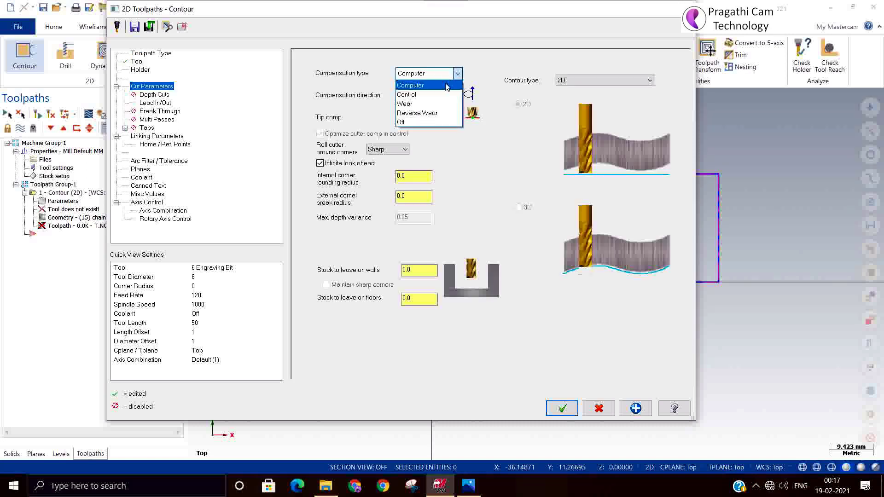
left_click(428, 123)
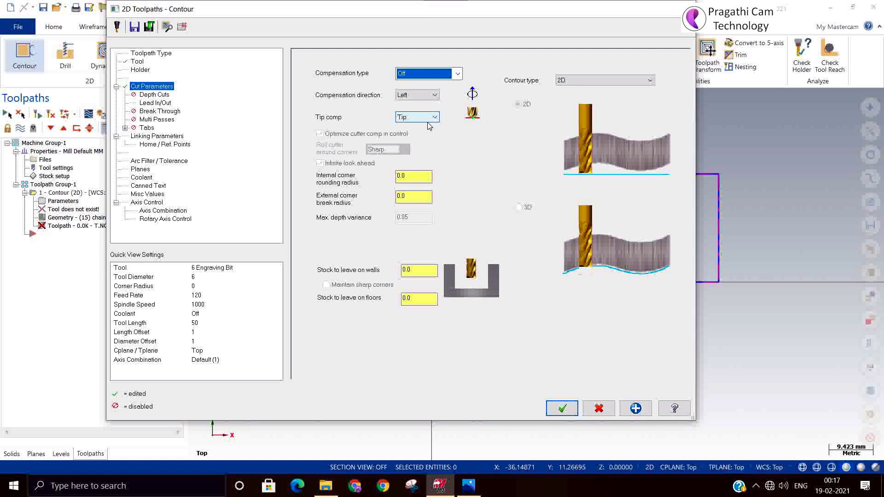
- Enable depth cuts with a maximum rough step of 0.2 mm and disable lead in/out
left_click(164, 95)
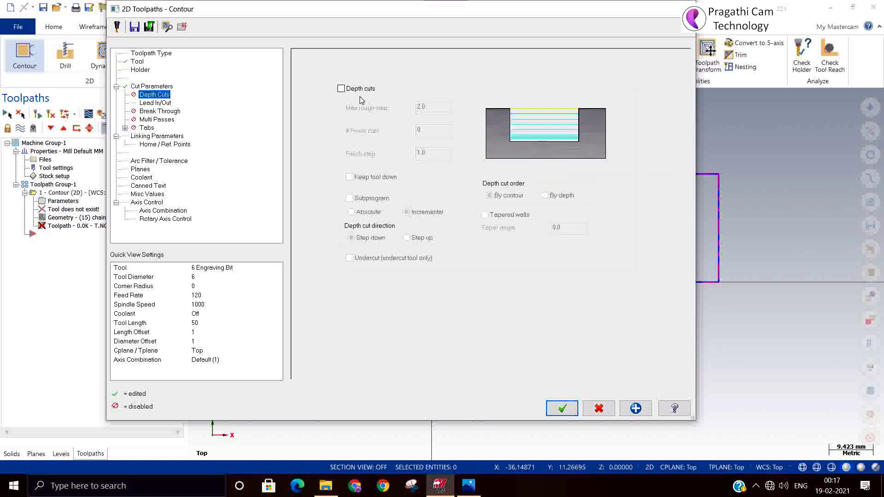
left_click(341, 89)
key("Tab")
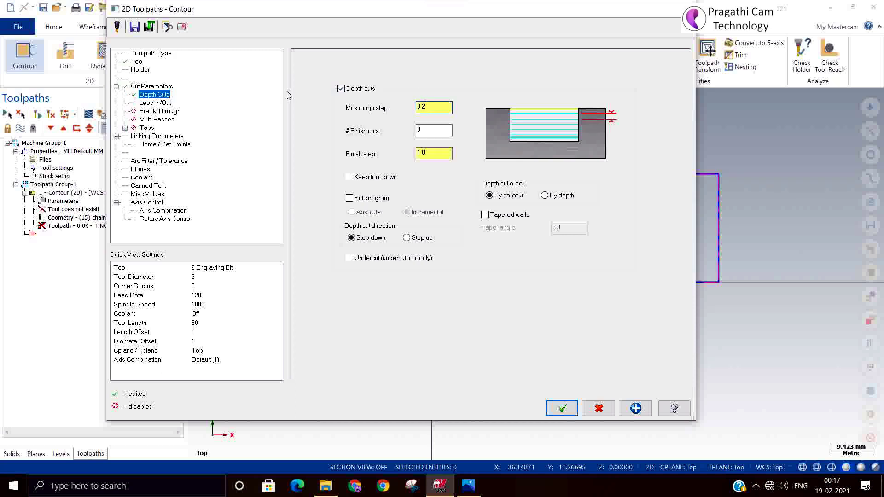
left_click(152, 103)
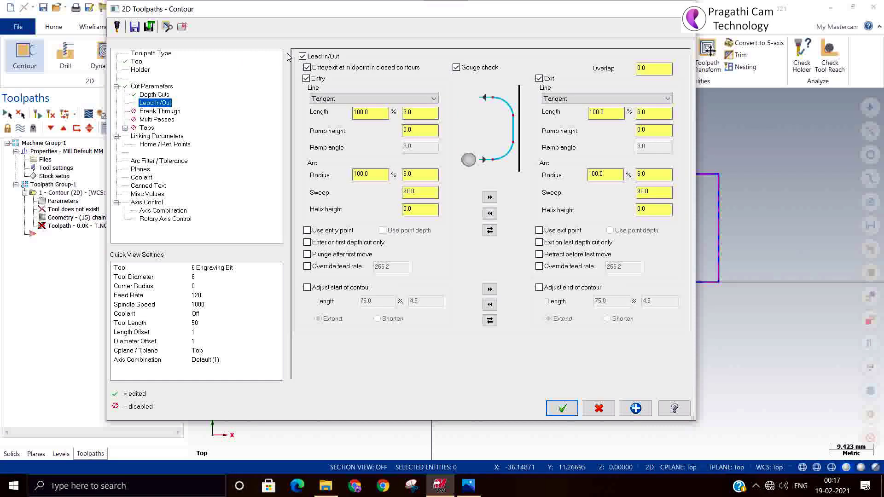
left_click(308, 56)
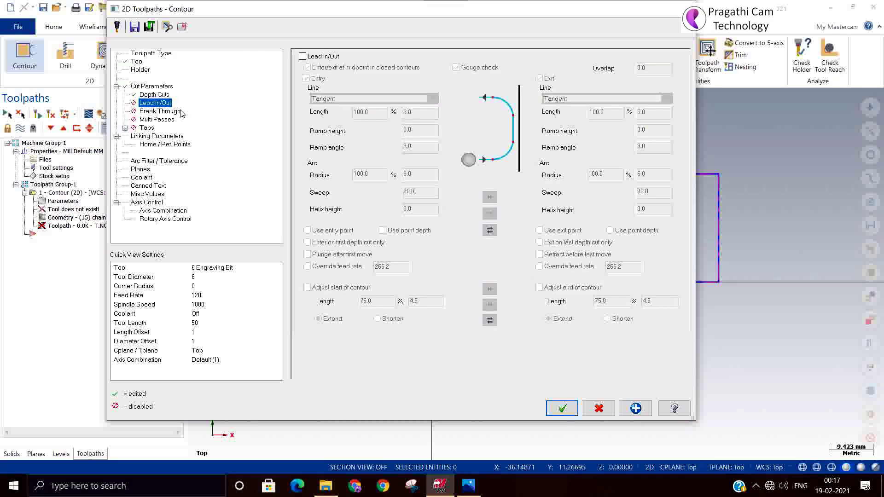
- Make the retract, feed plane and depth values absolute, set the depth to -1 mm, and generate the contour toolpath
left_click(157, 137)
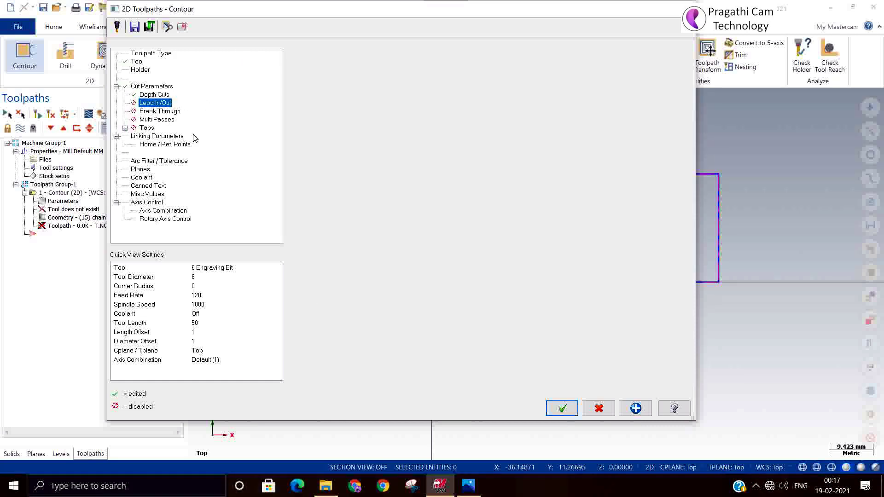
left_click(553, 268)
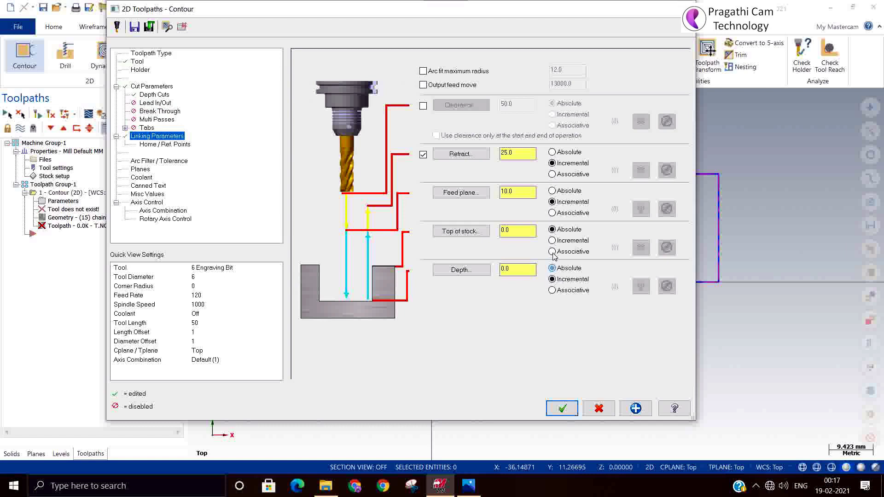
left_click(552, 190)
left_click(569, 155)
double_click(515, 269)
type("-1")
left_click(562, 408)
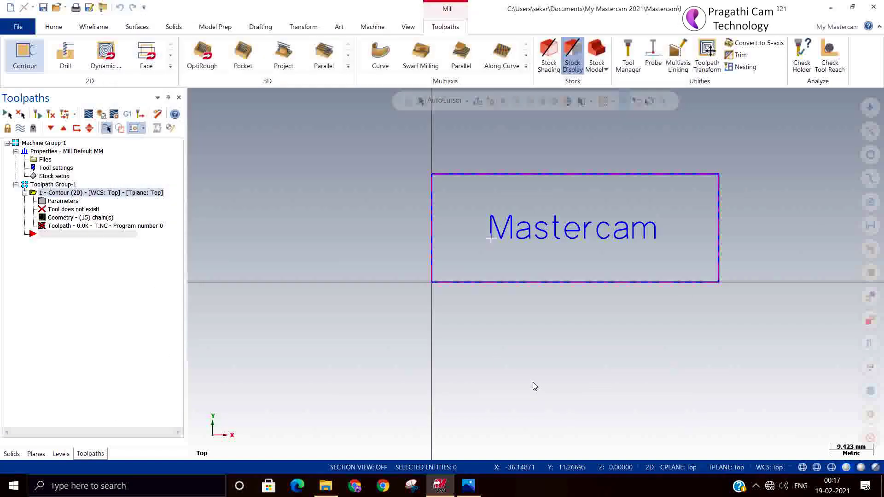
- Set the contour's retract to 10 and feed plane to 5 in the linking parameters, and regenerate the toolpath
middle_click_drag(437, 322, 519, 326)
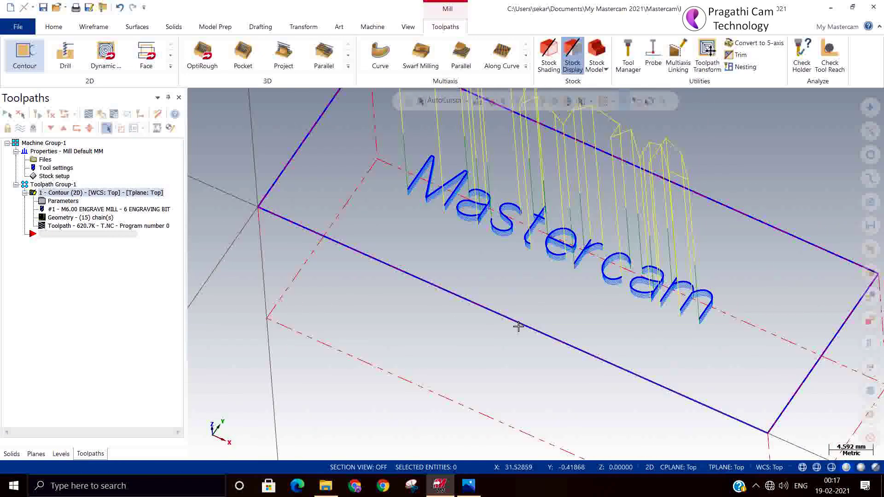
scroll(532, 347, "down", 2)
left_click(59, 202)
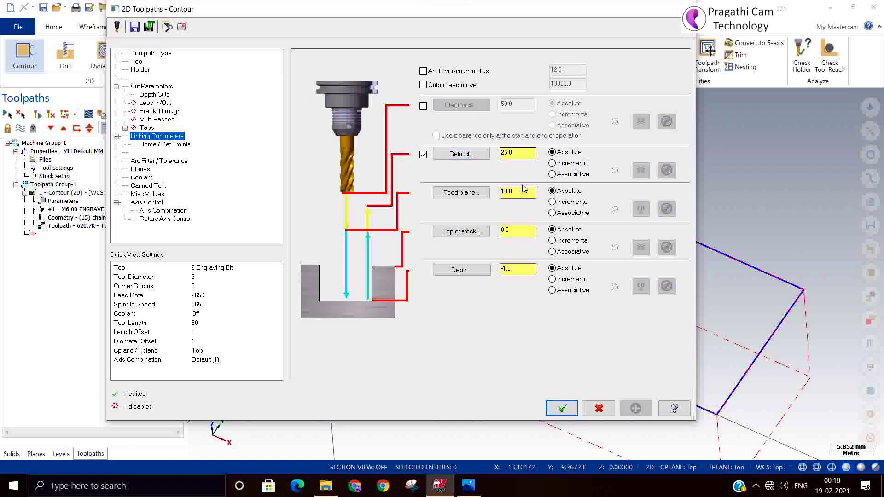
left_click(524, 156)
left_click(518, 192)
left_click(516, 153)
type("10")
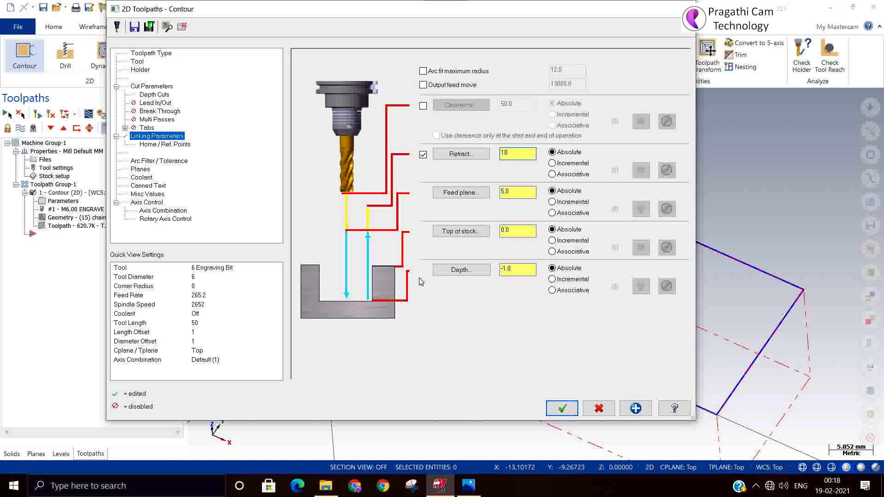
left_click(562, 409)
left_click(50, 114)
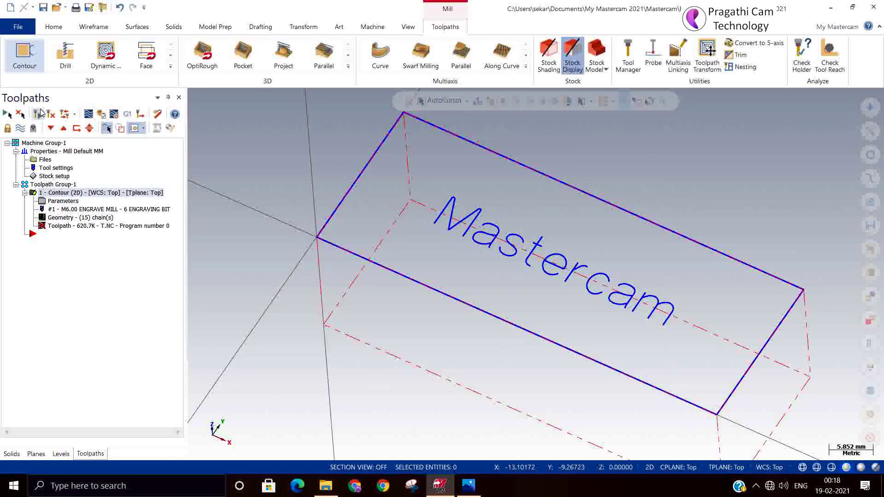
left_click(51, 114)
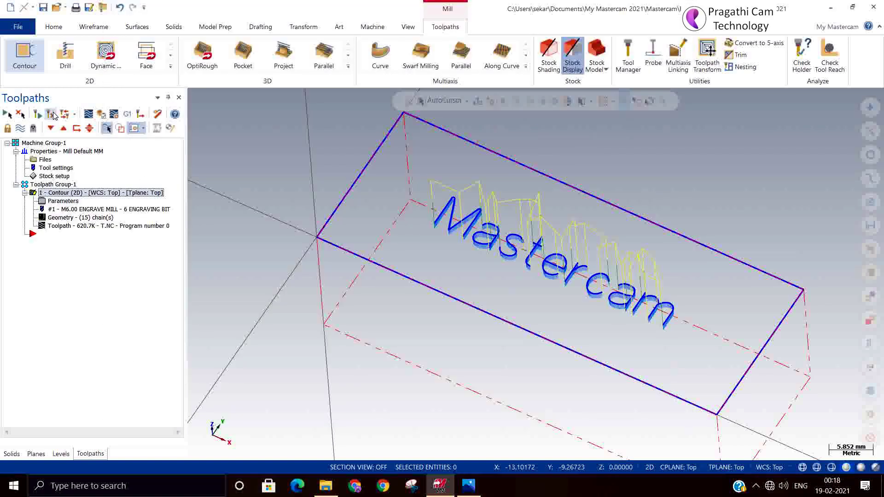
- Run the Verify simulation of the contour engraving, examine the cut letters up close, and close the simulator
left_click(101, 115)
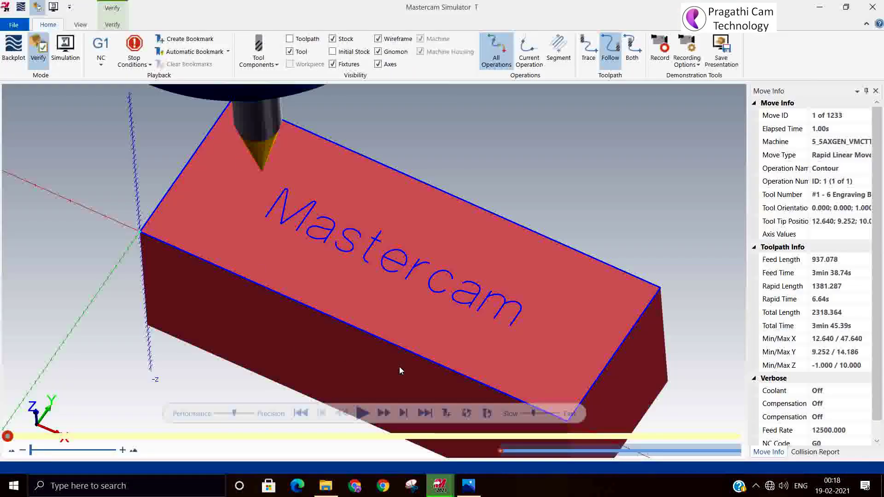
left_click(363, 406)
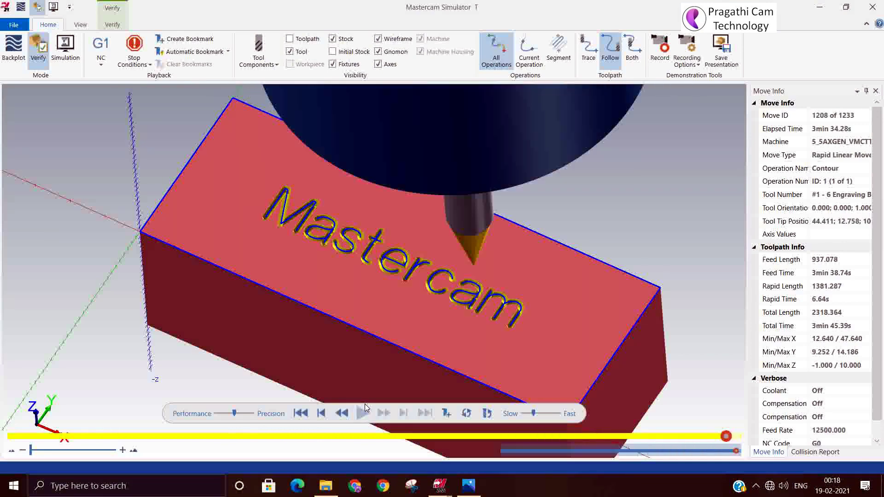
scroll(397, 306, "up", 5)
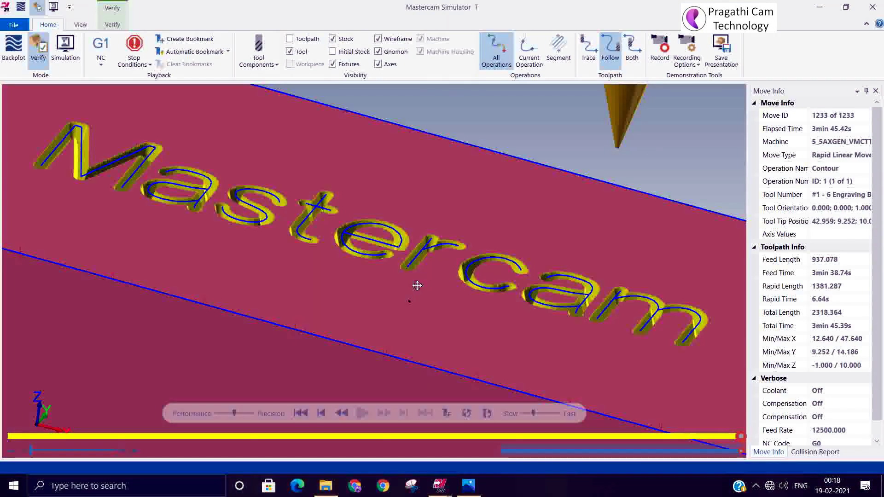
middle_click_drag(418, 286, 387, 312)
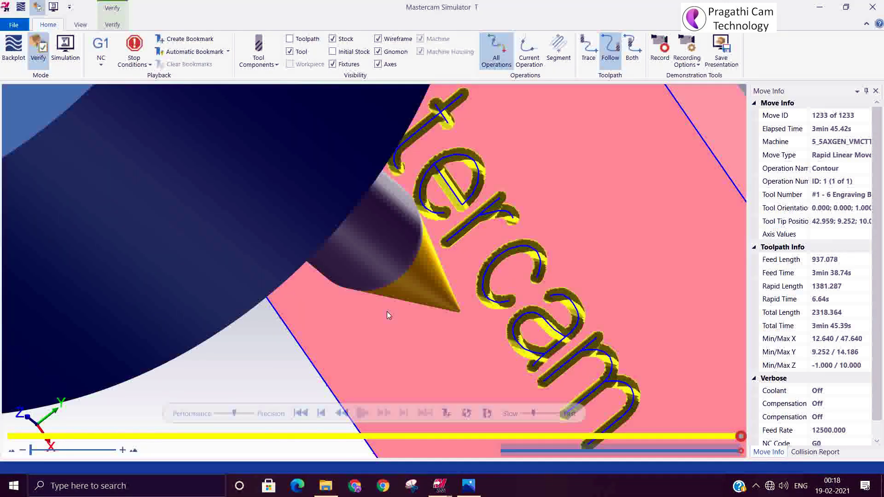
scroll(387, 312, "down", 5)
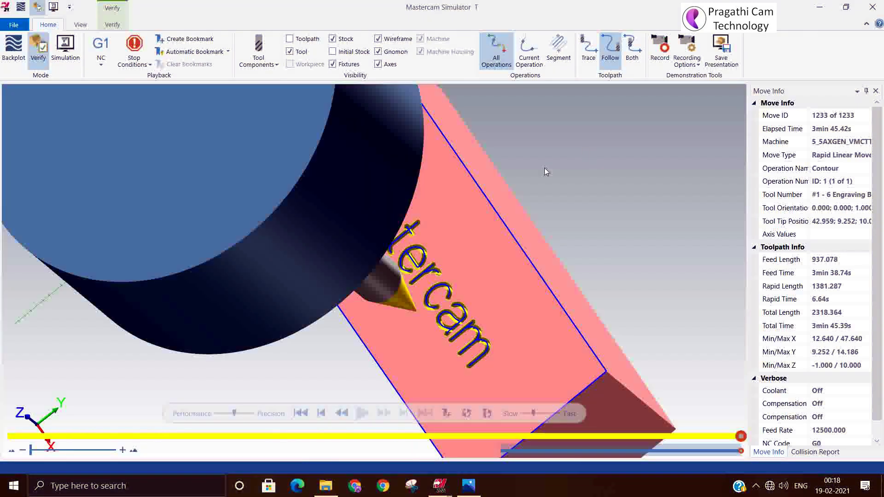
left_click(873, 7)
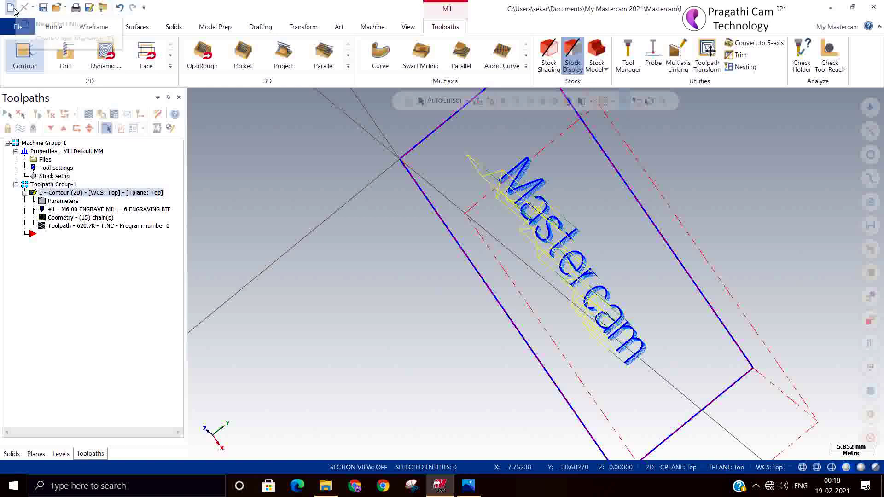
- Start a new part file
left_click(11, 7)
left_click(472, 264)
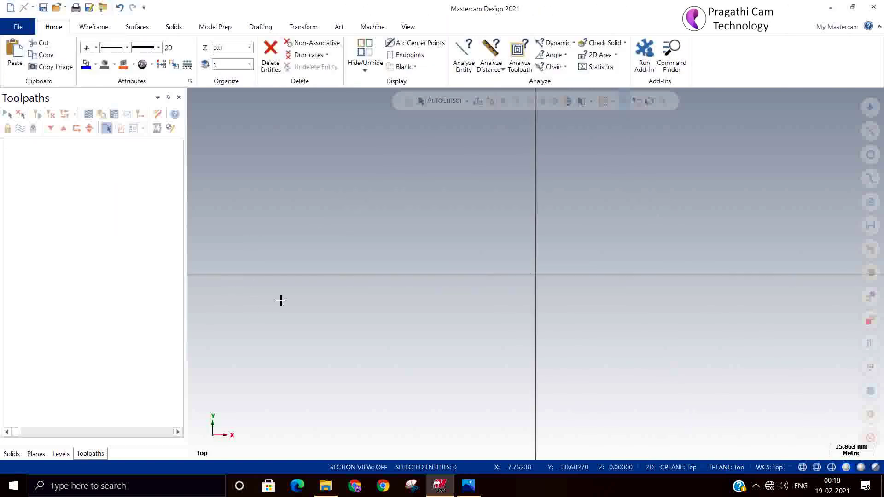
scroll(284, 300, "down", 3)
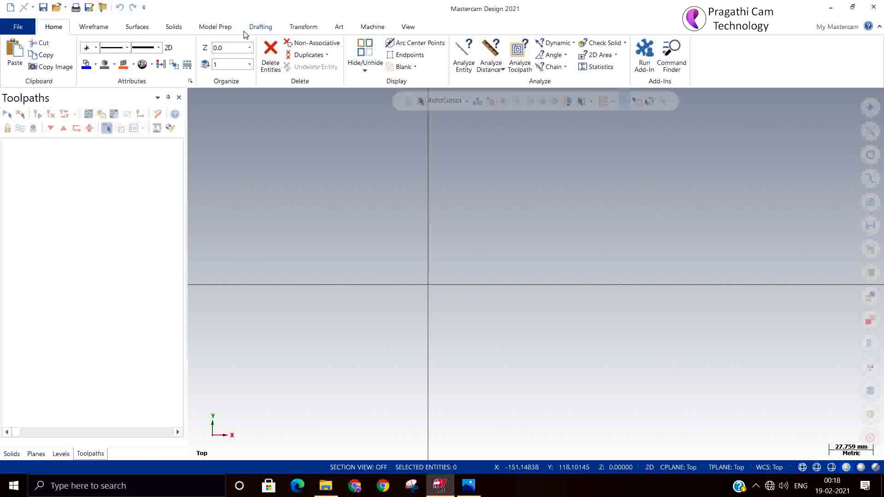
- Create the letters "Mastercam" in the Mastercam (Block) Font, placed at about X 32, Y 23
left_click(263, 29)
left_click(94, 30)
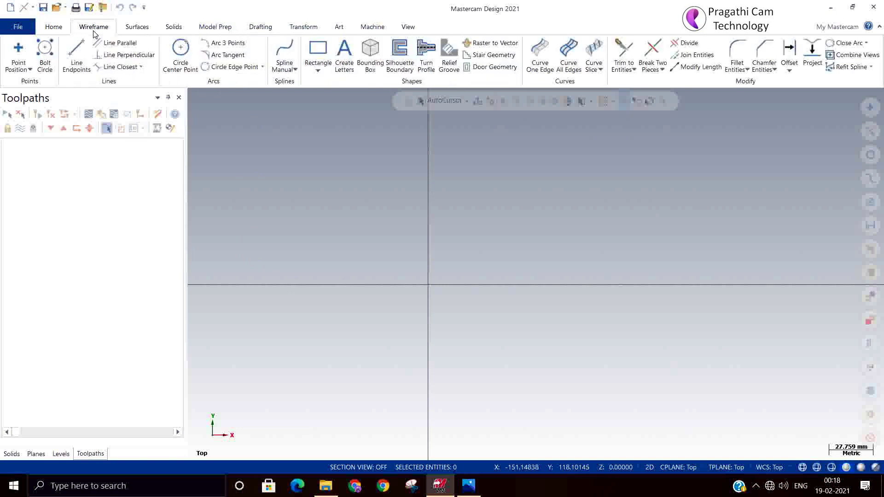
left_click(343, 55)
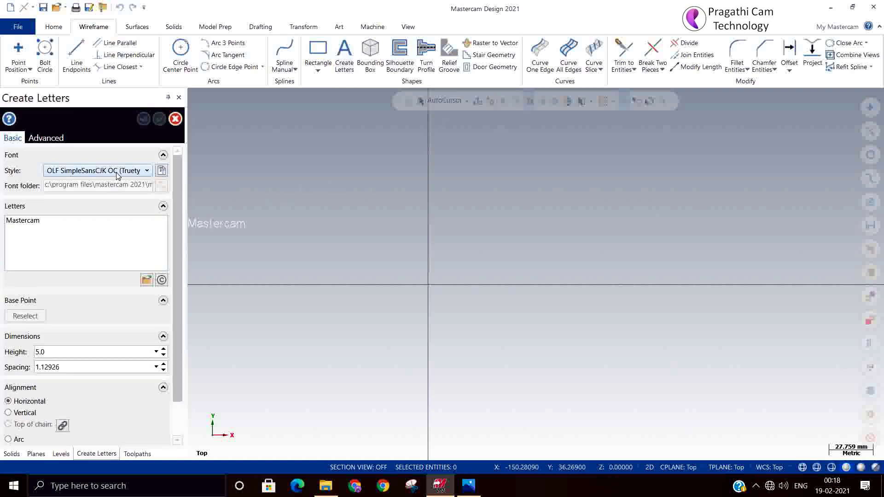
left_click(118, 174)
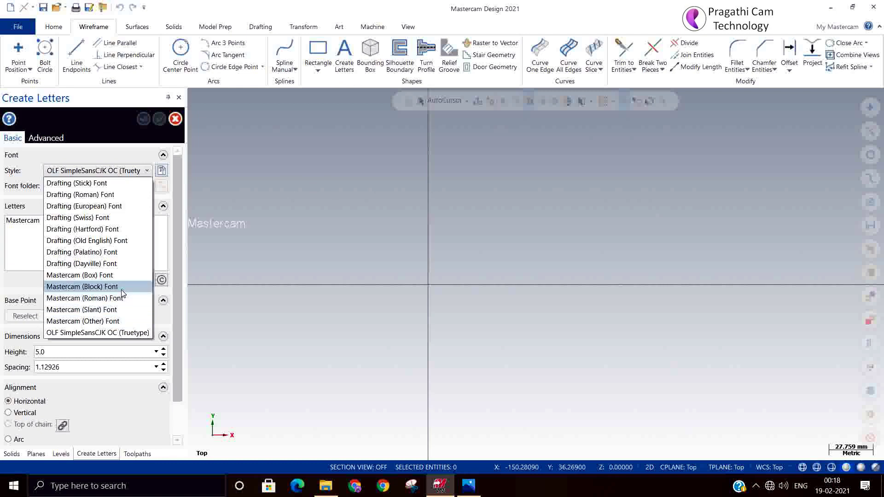
left_click(176, 278)
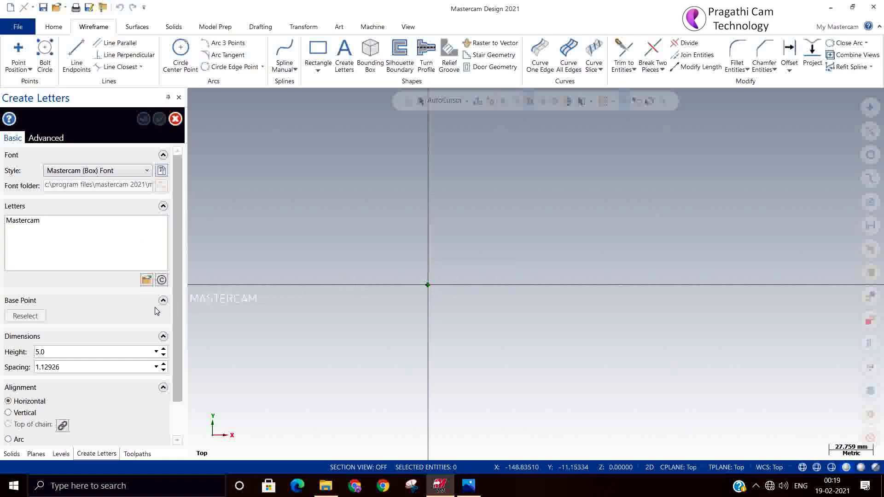
left_click(109, 171)
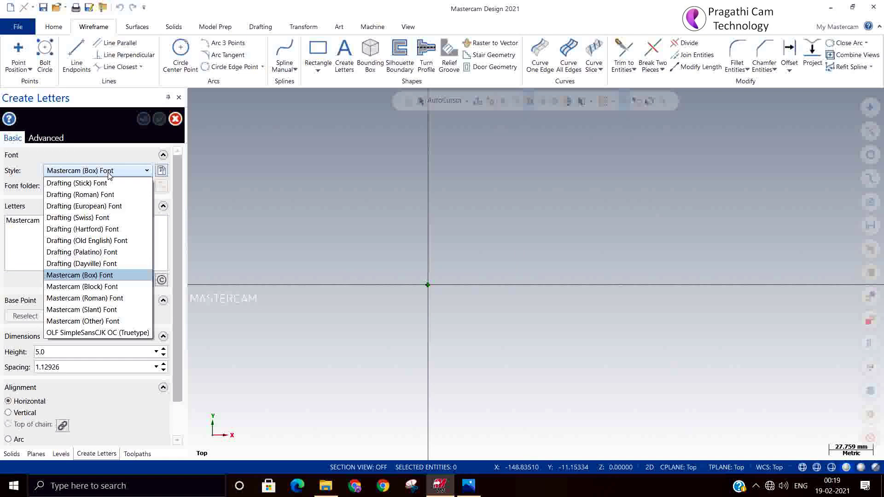
left_click(104, 287)
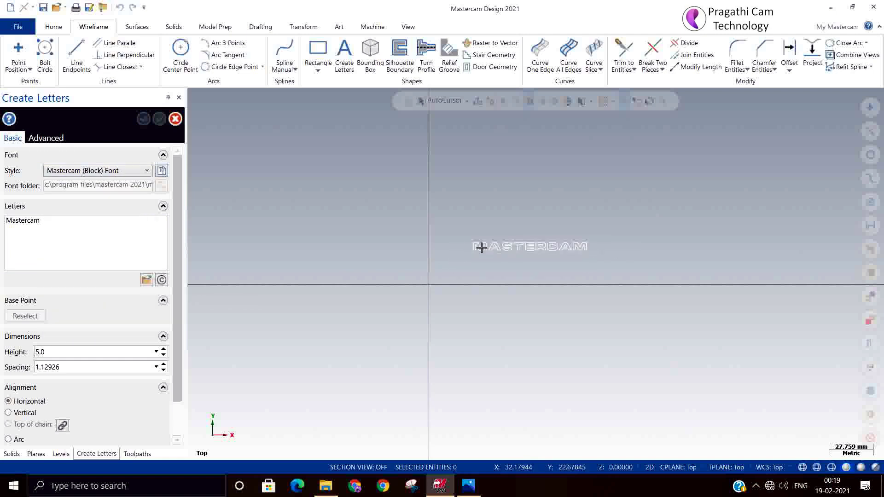
left_click(481, 248)
left_click(159, 119)
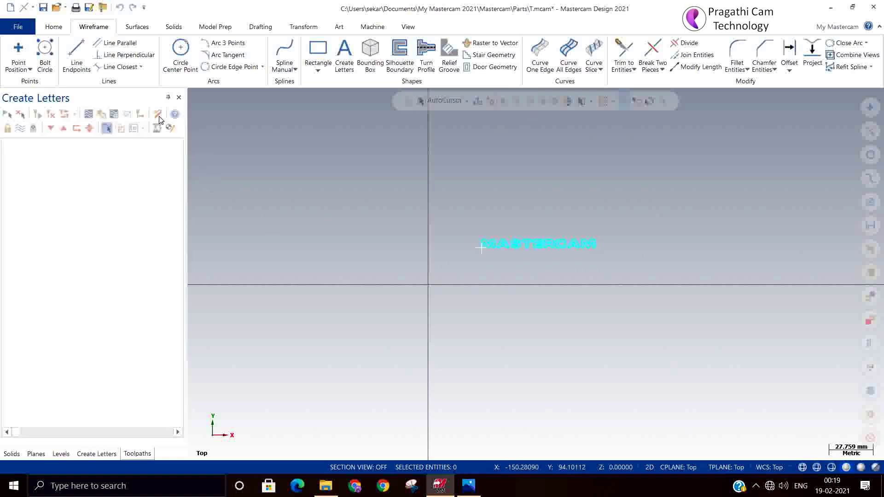
- Draw a rectangle about 130.6 by 45.5 mm around the letters, with its first corner at the origin
scroll(592, 238, "up", 3)
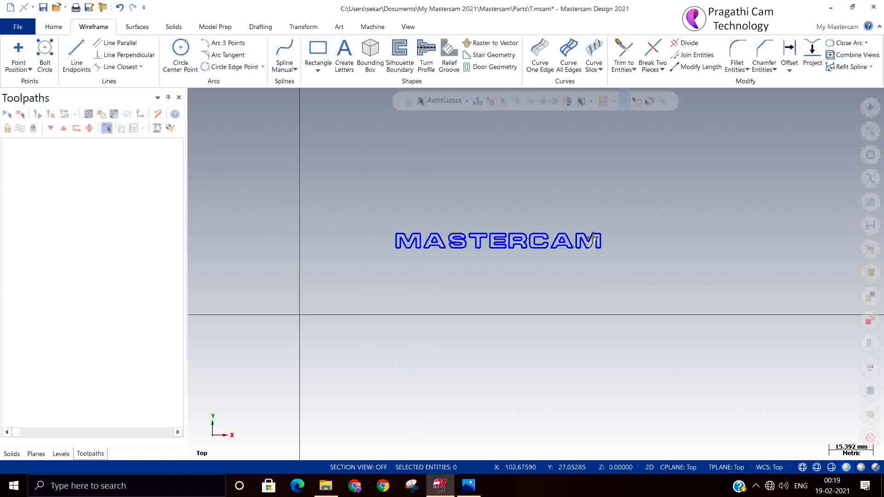
left_click(327, 60)
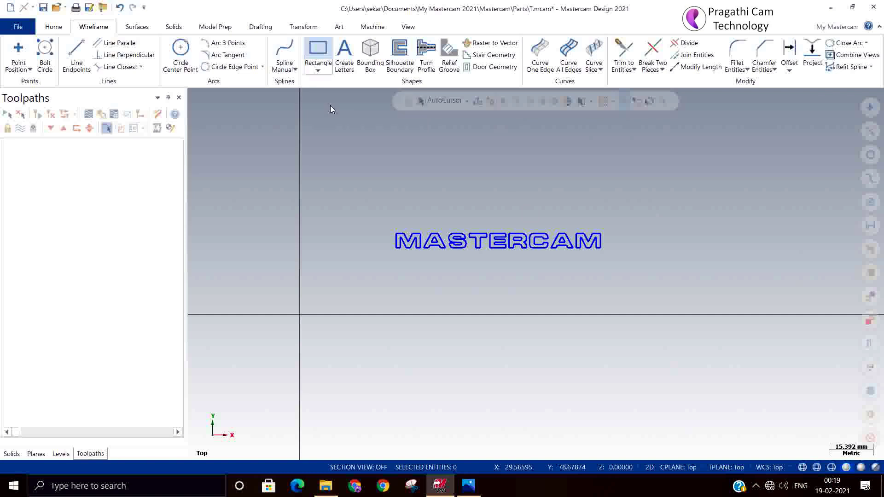
left_click(300, 315)
left_click(674, 184)
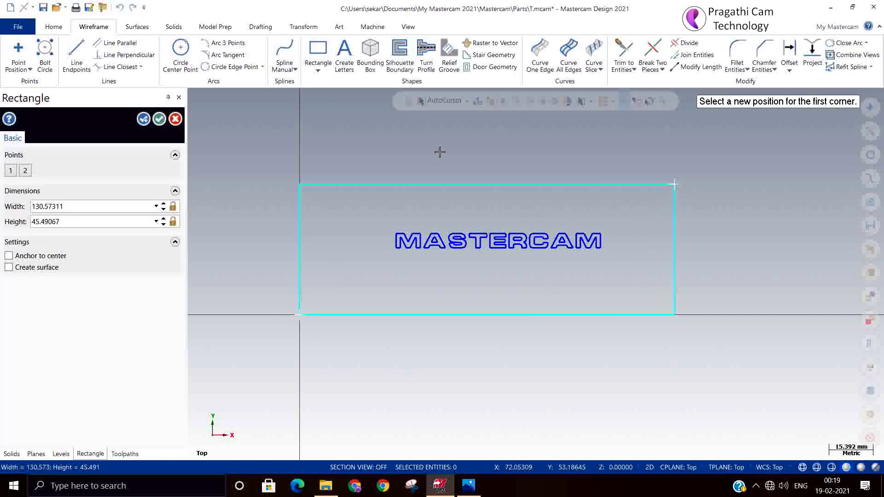
left_click(159, 119)
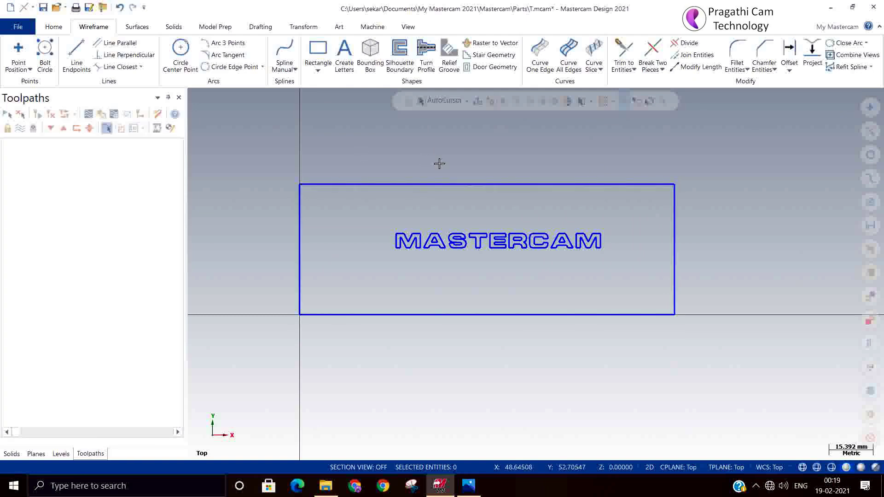
- Show the part in isometric view and add a machine group with the default mill
right_click(440, 163)
left_click(509, 263)
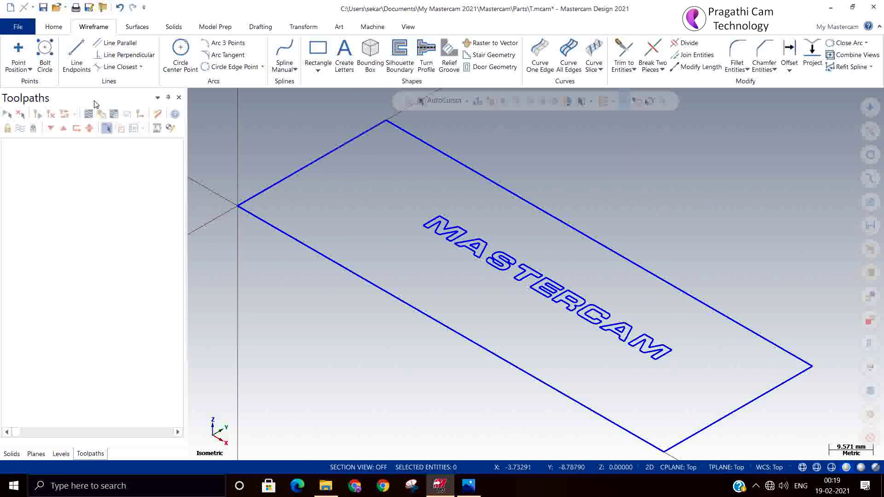
left_click(364, 28)
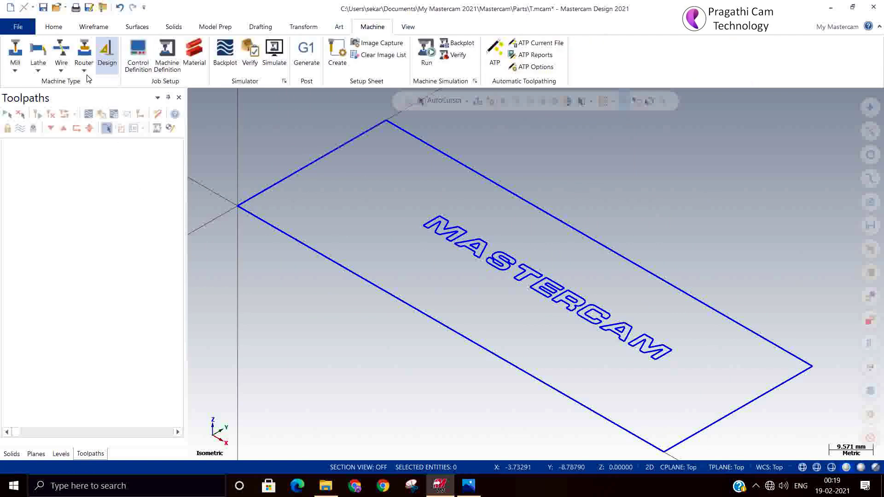
left_click(16, 55)
left_click(26, 83)
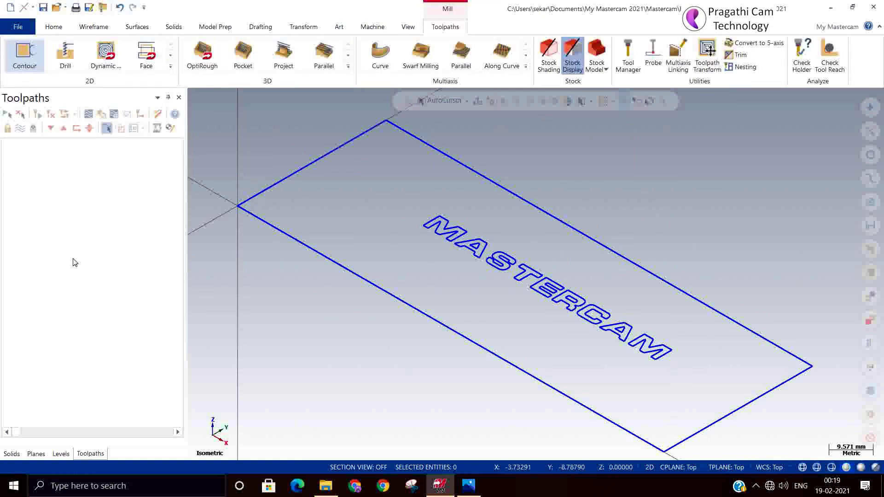
- Define the rectangular stock's X and Y size by picking the drawn rectangle's two opposite corners
left_click(16, 151)
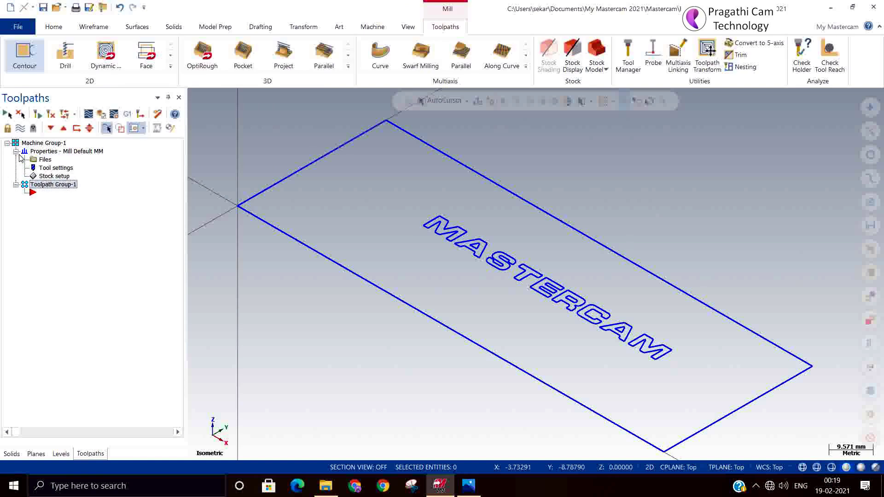
left_click(65, 177)
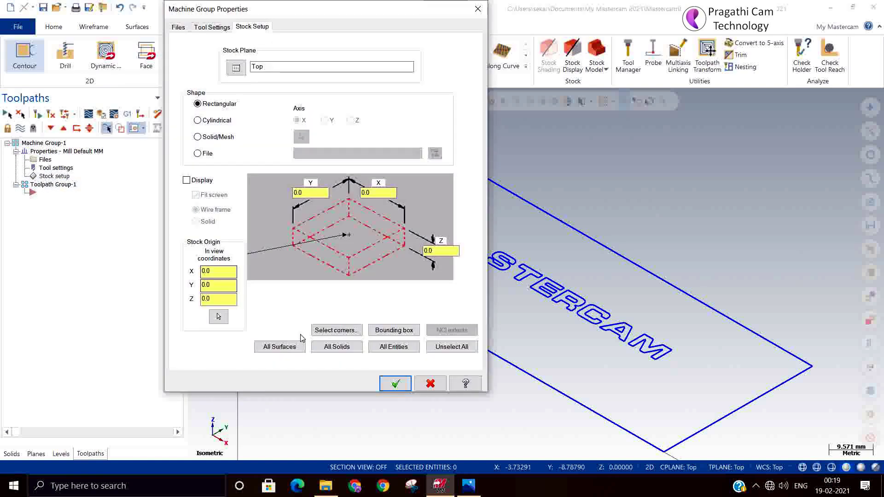
left_click(336, 330)
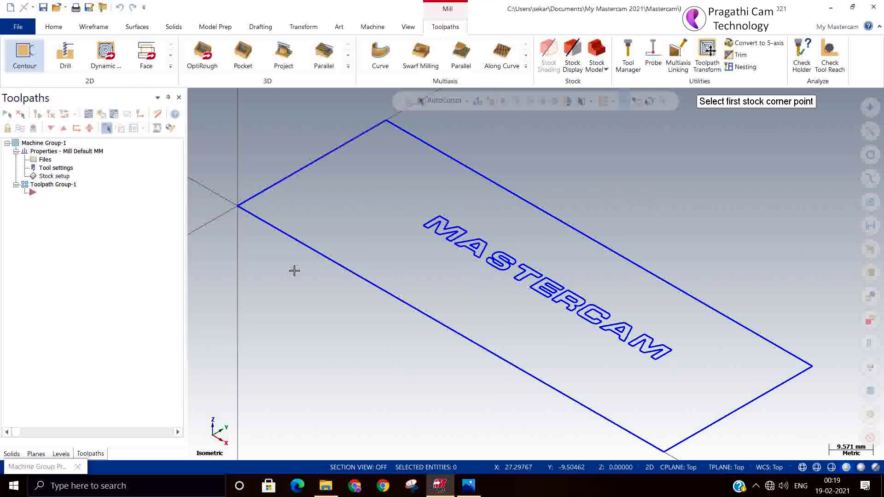
left_click(238, 206)
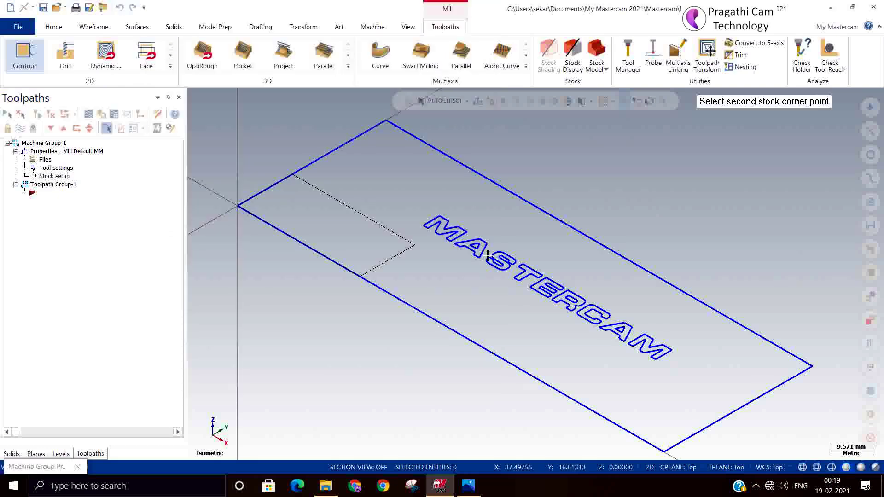
left_click(814, 368)
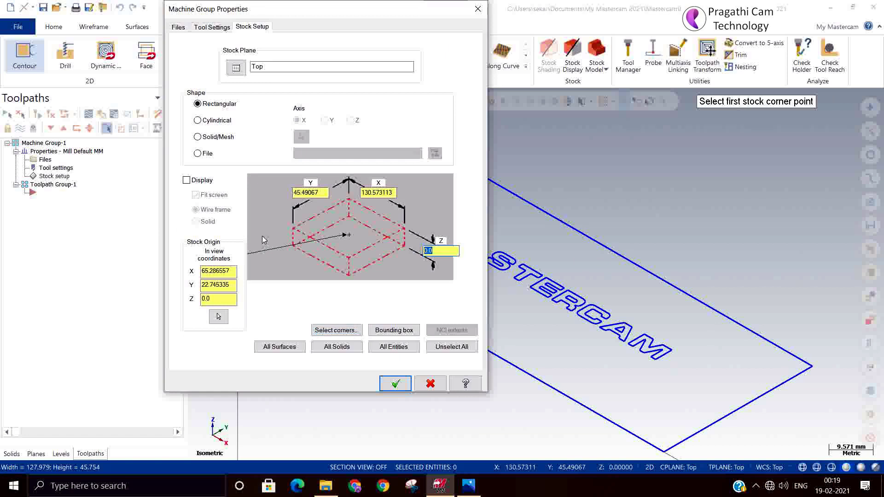
- Set the stock's Z thickness to 20 mm
type("50")
key("Tab")
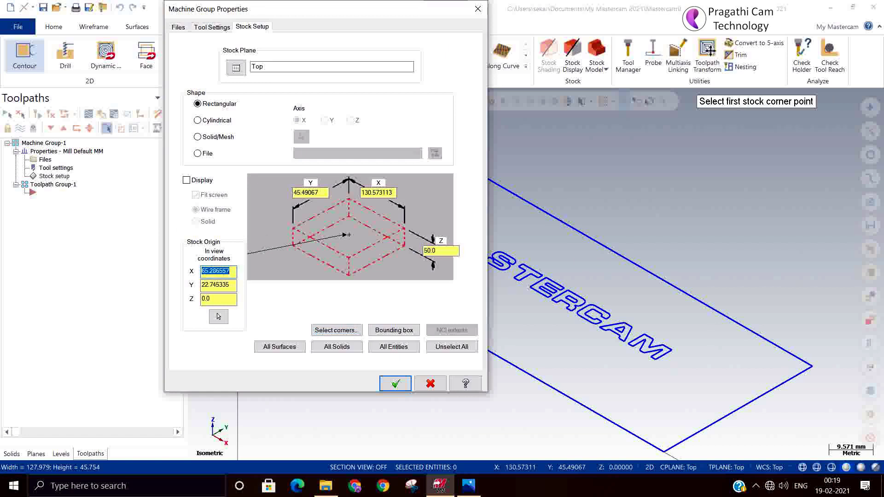
key("shift+Tab")
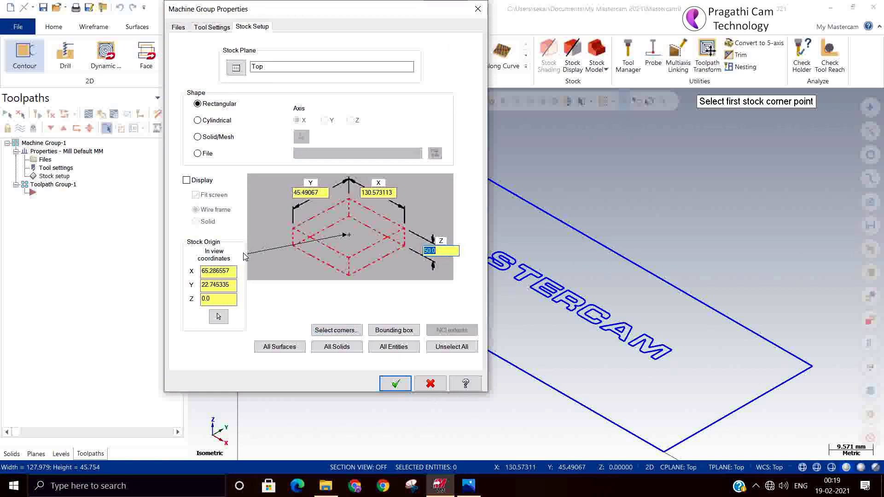
type("20")
key("Tab")
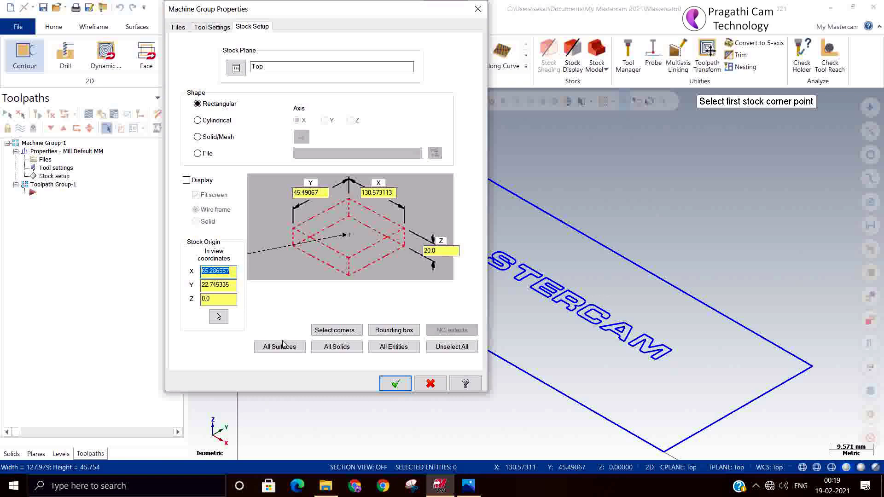
- Accept the stock setup and add an engraving toolpath to the toolpath group
left_click(396, 383)
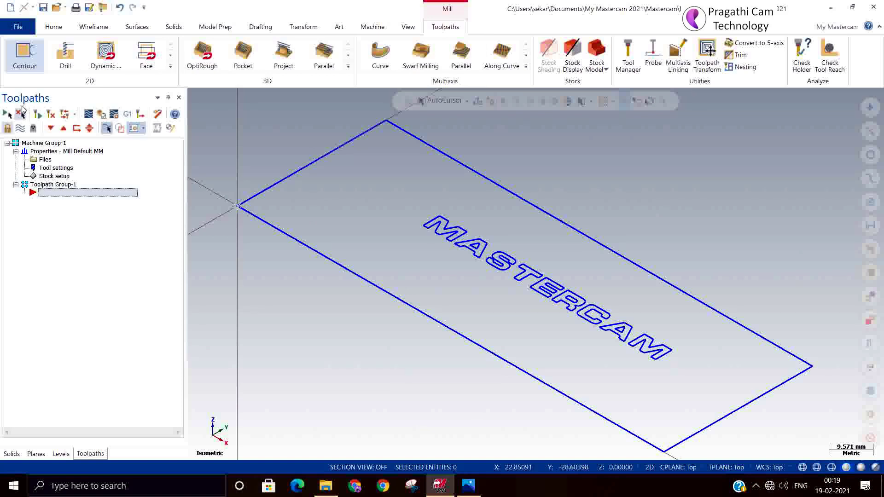
right_click(53, 204)
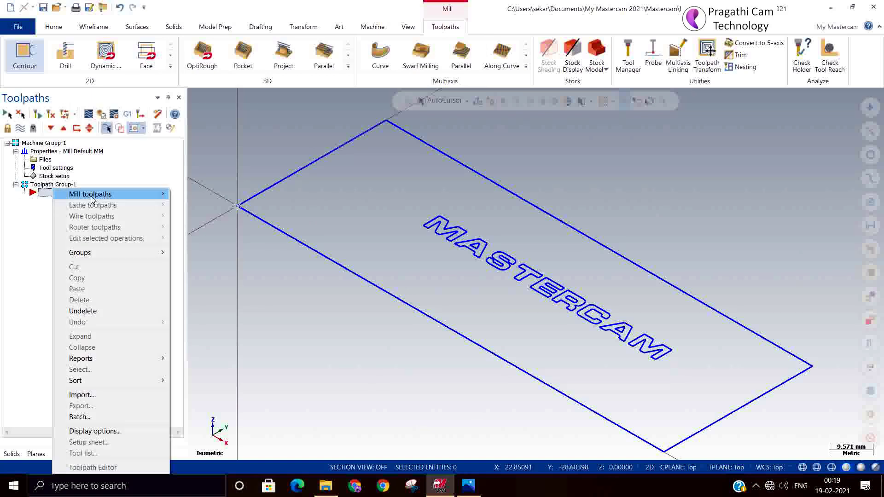
mouse_move(94, 196)
left_click(244, 264)
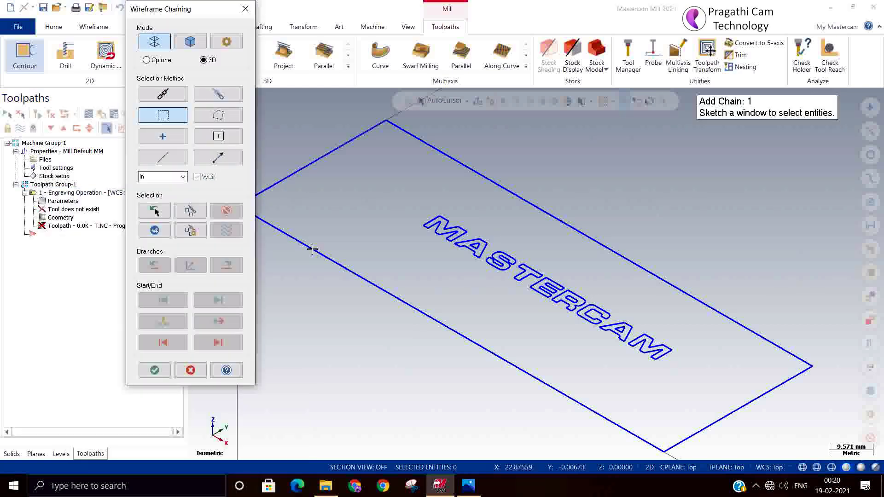
- In top view, window-chain all the MASTERCAM letters inside the rectangle, with the start point at the first M's lower-left corner
scroll(500, 254, "down", 1)
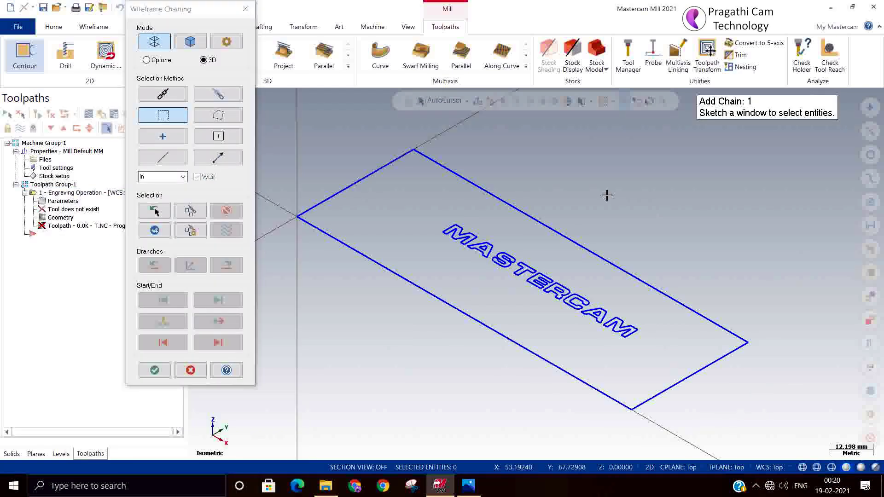
right_click(607, 195)
left_click(638, 258)
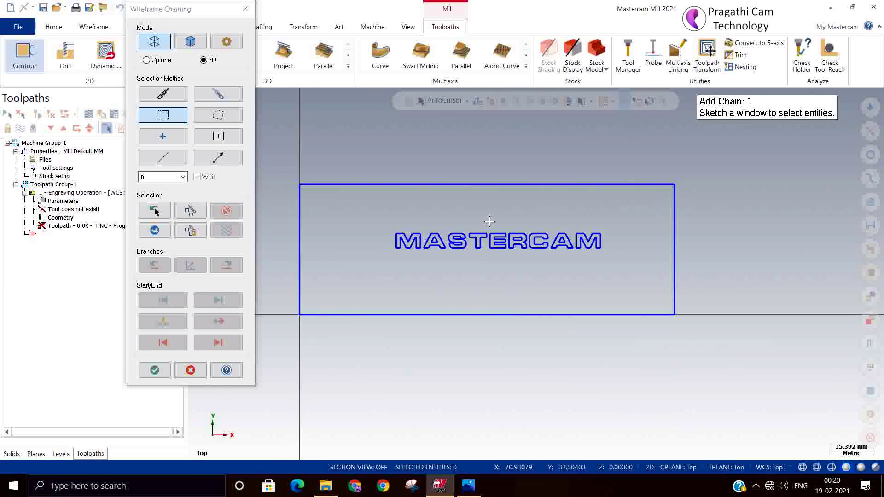
left_click(167, 115)
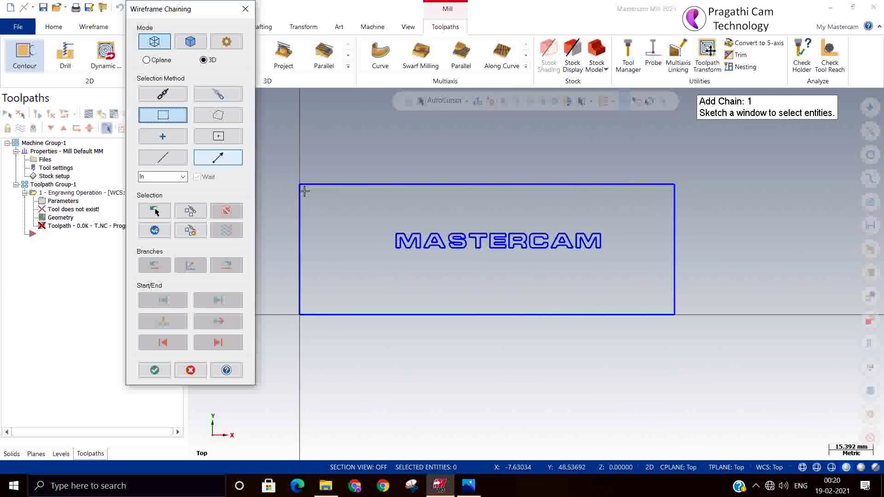
mouse_move(389, 217)
left_mouse_down()
mouse_move(452, 262)
mouse_move(632, 279)
left_mouse_up()
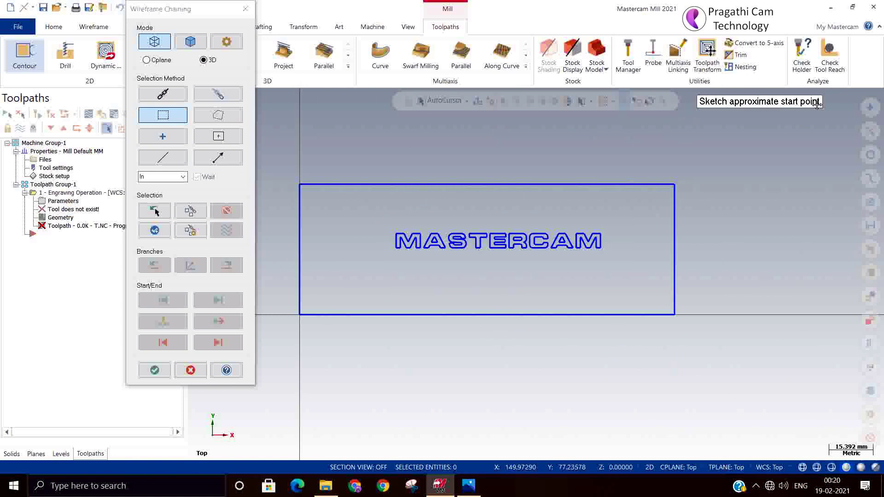
left_click(395, 249)
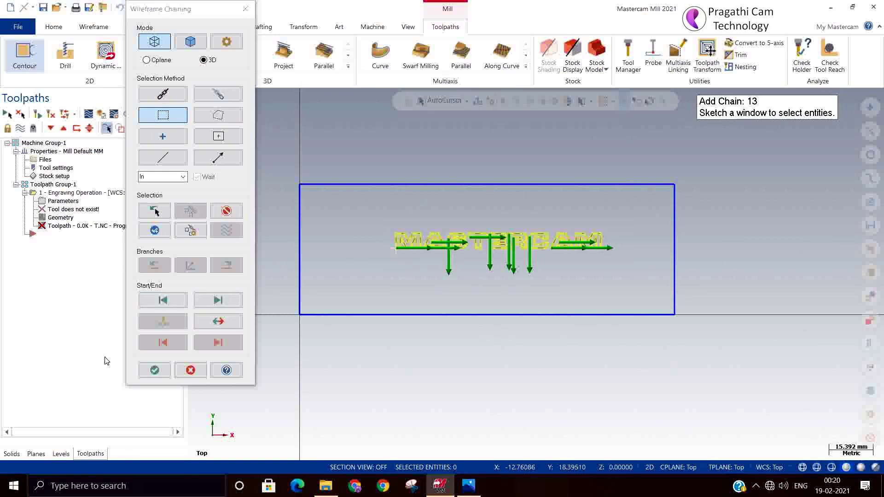
left_click(161, 370)
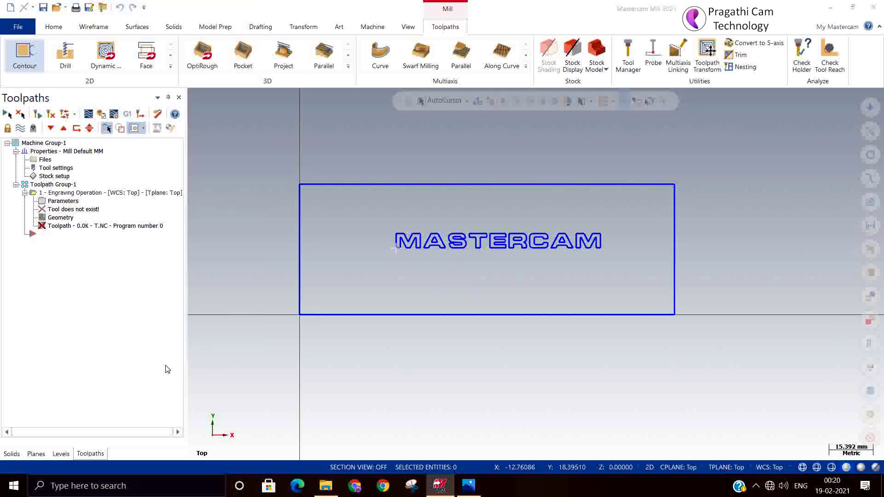
- Create an engrave mill with 6 mm outer diameter, 15° angle and 0.2 mm tip diameter for the engraving toolpath
right_click(286, 160)
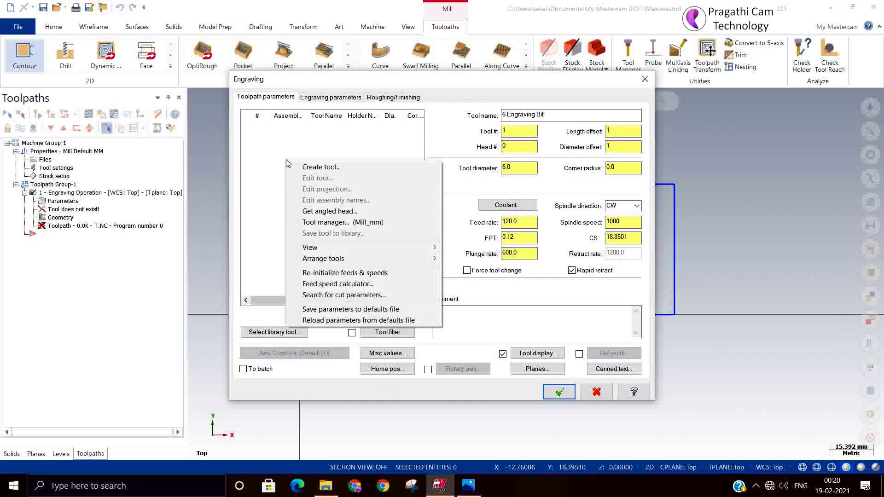
left_click(310, 168)
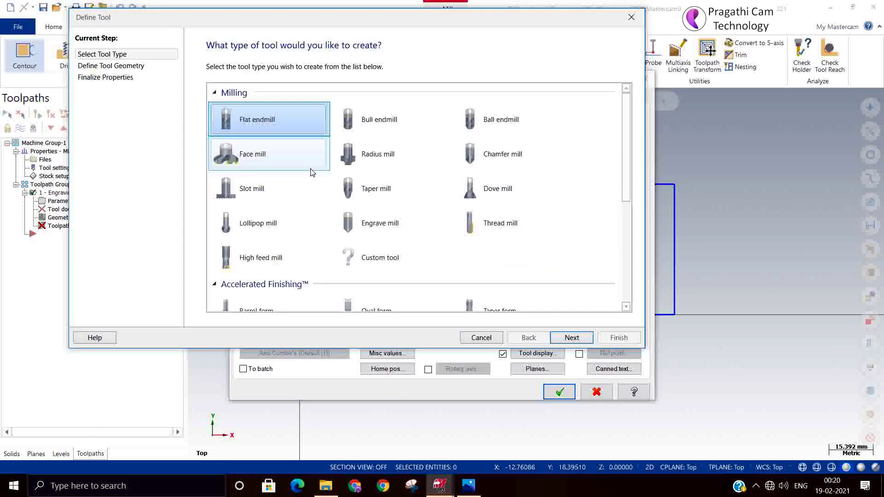
left_click(387, 223)
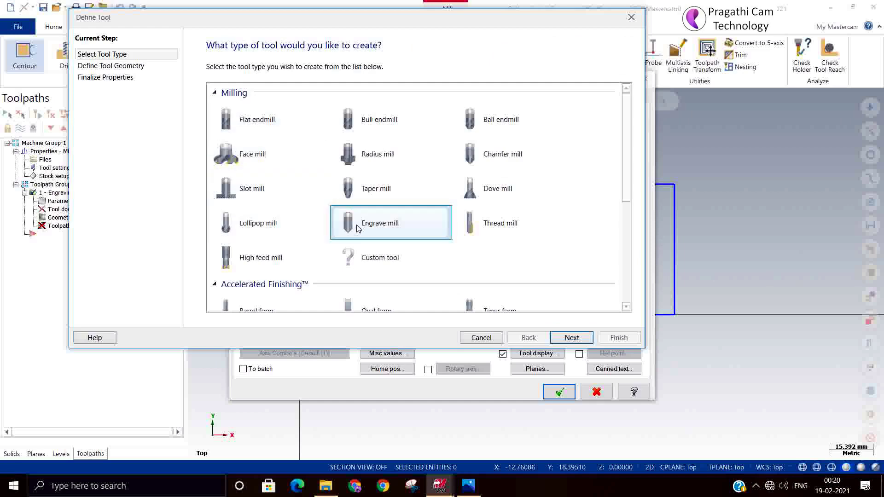
left_click(571, 338)
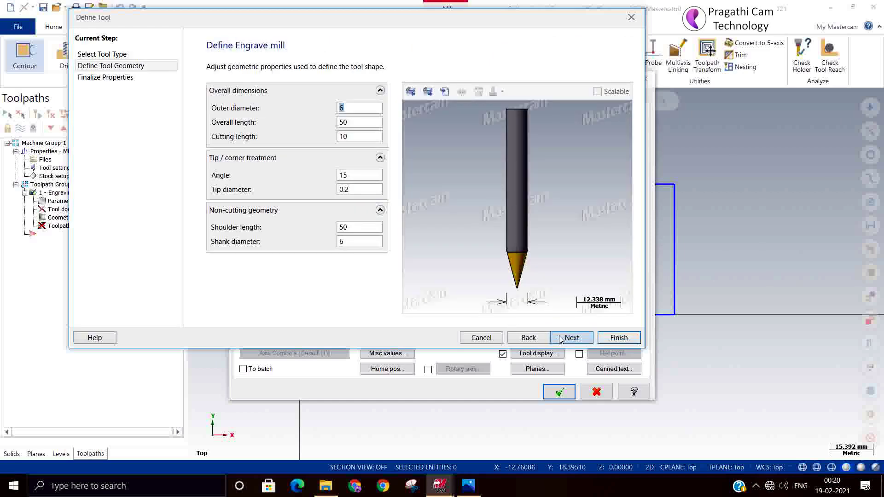
left_click(615, 340)
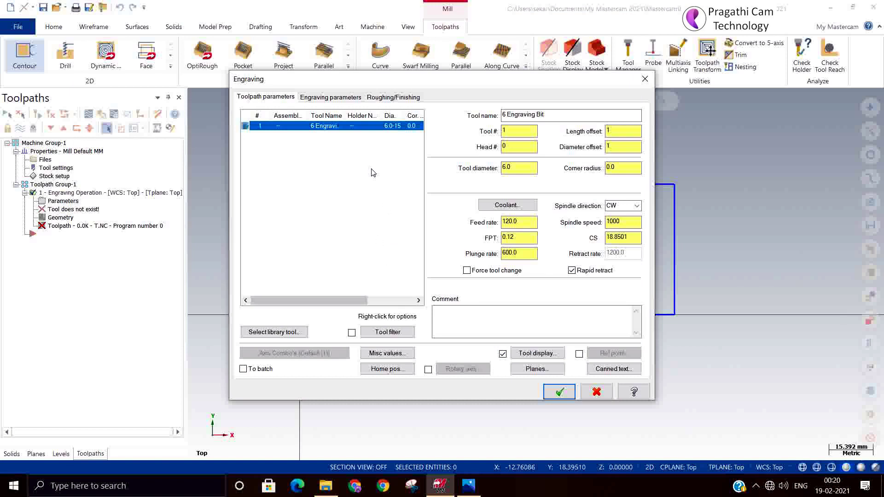
- Set the engraving depth to -1.25 with 0 XY stock to leave, and enable 6 equal depth cuts
left_click(330, 98)
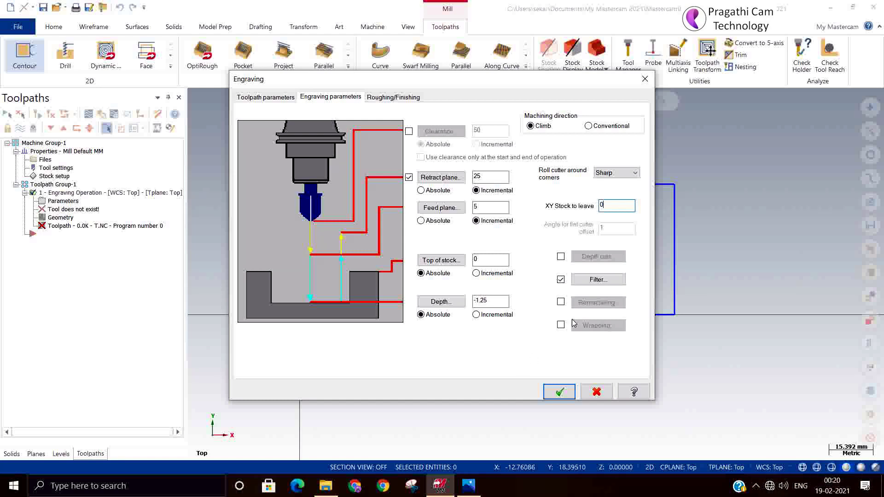
left_click(561, 257)
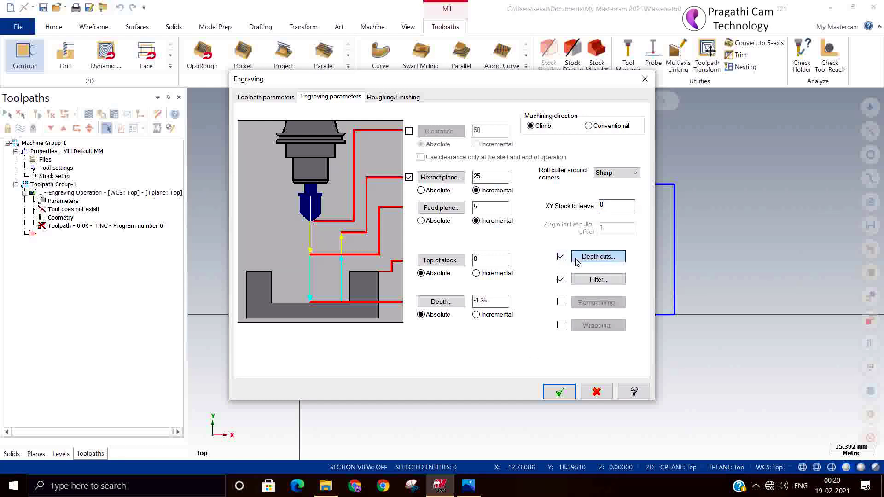
left_click(577, 260)
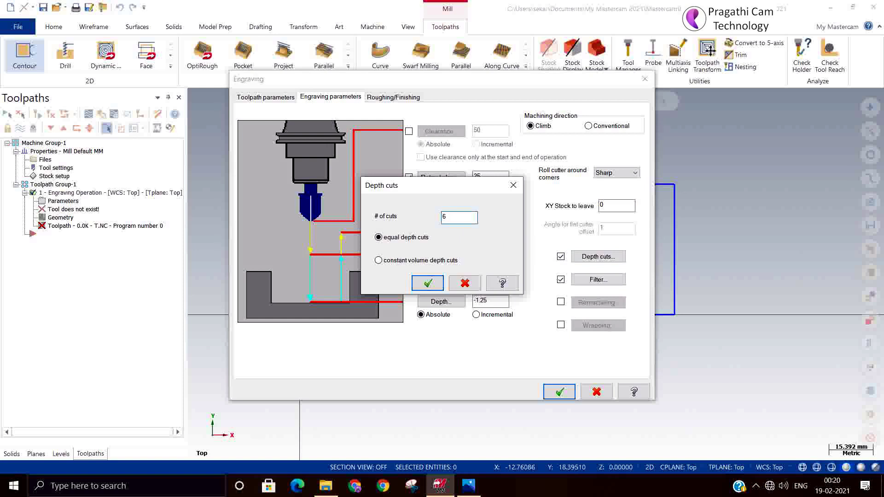
left_click(428, 282)
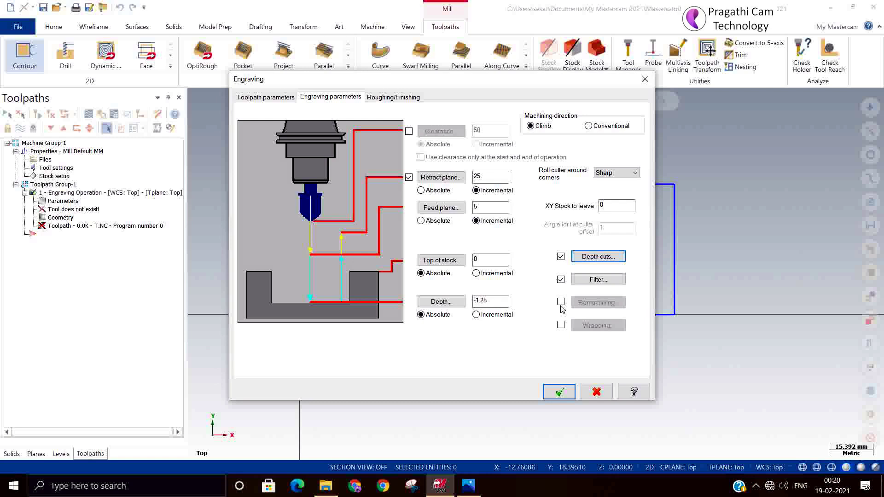
- Enable roughing for the engraving, keep the cut geometry on top, and generate the toolpath
left_click(395, 97)
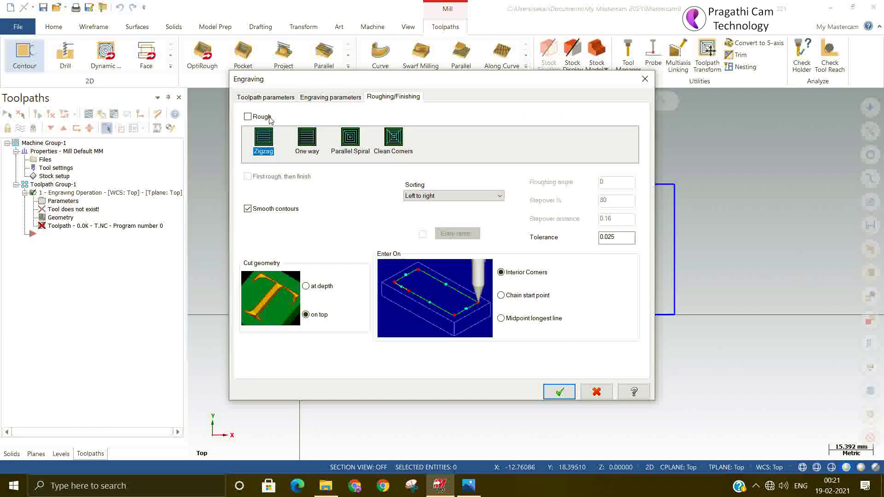
left_click(249, 117)
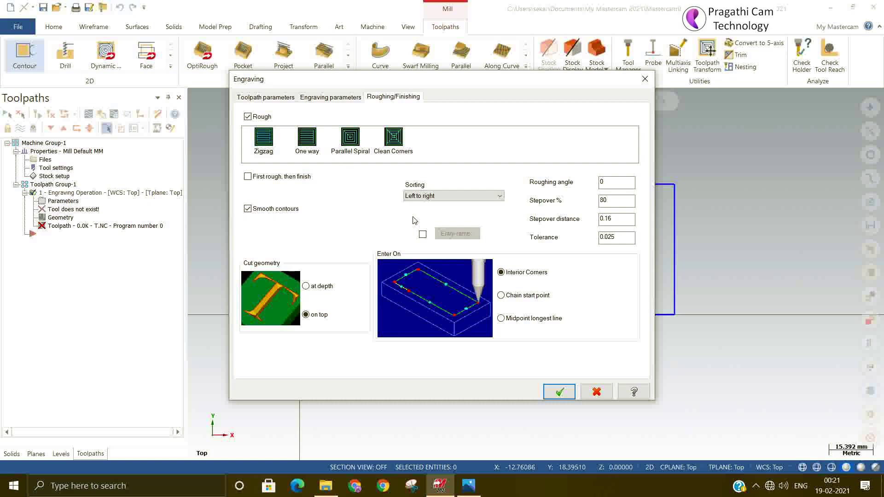
left_click(320, 286)
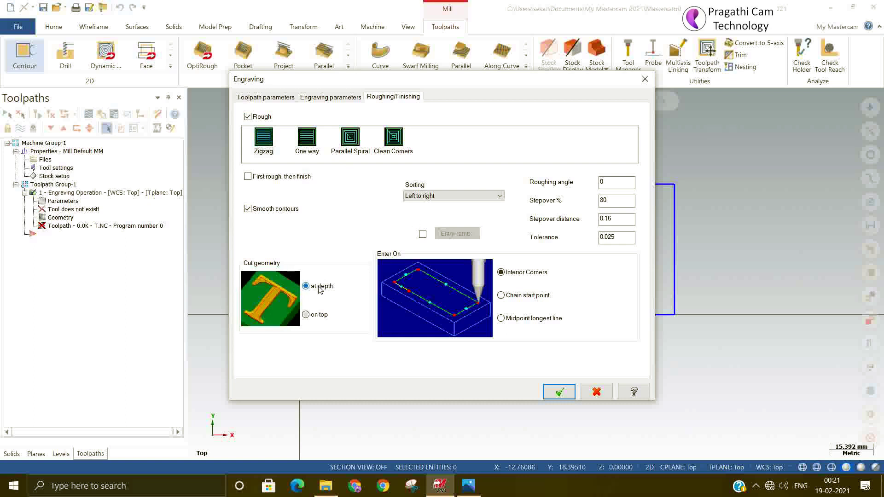
left_click(321, 318)
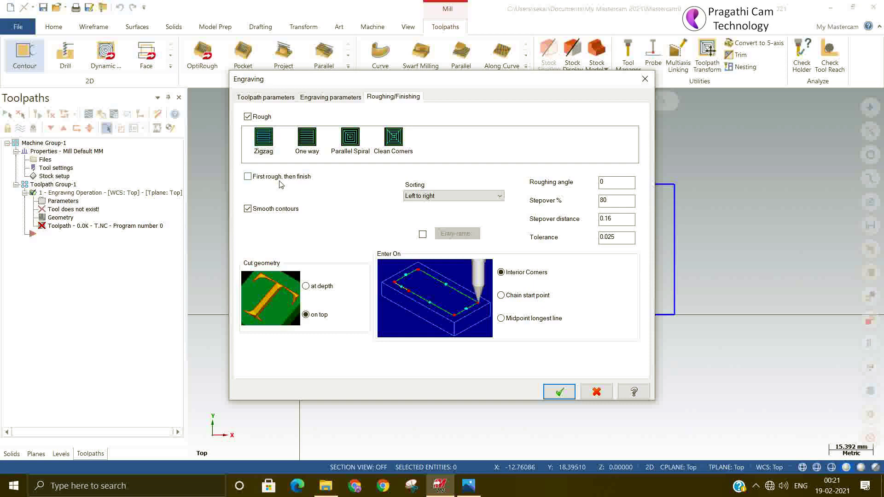
left_click(560, 393)
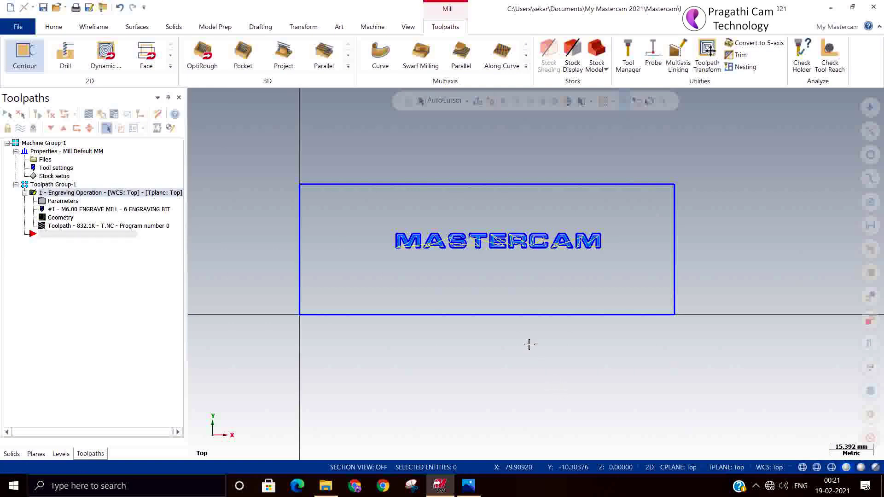
- Set the retract plane to 15 and the feed plane to 5, both absolute, and regenerate the engraving toolpath
middle_click_drag(529, 344, 237, 217)
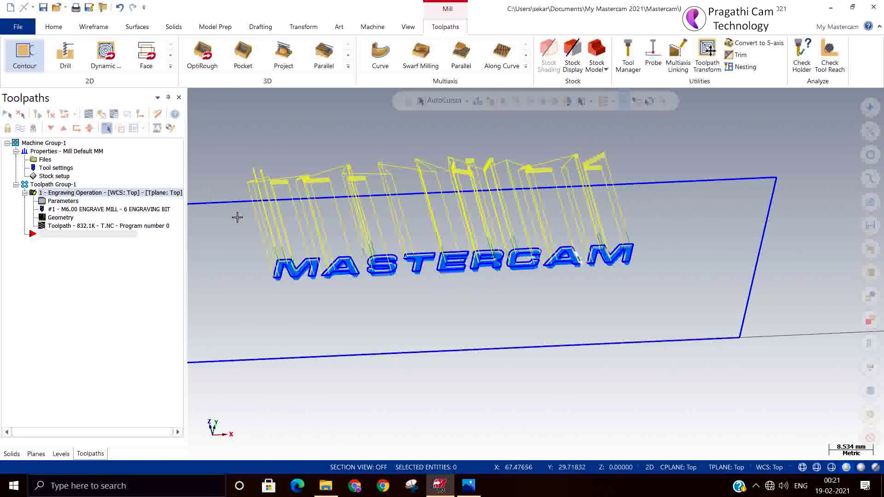
left_click(63, 201)
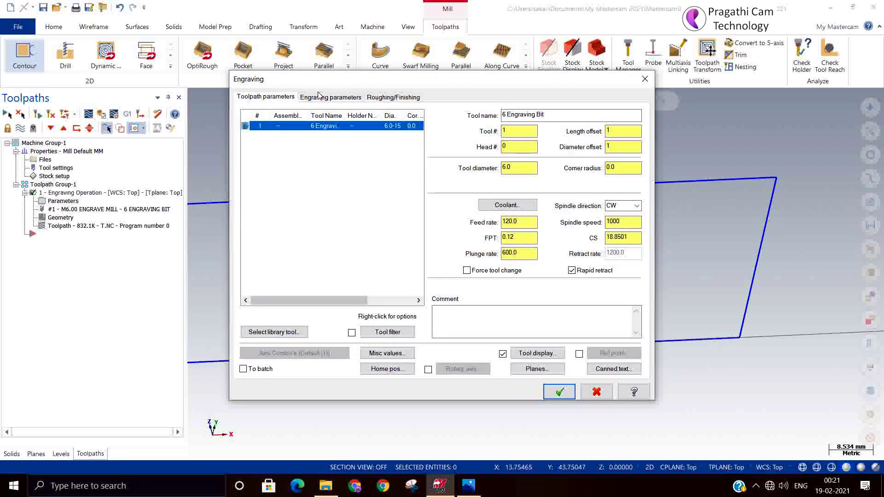
left_click(323, 97)
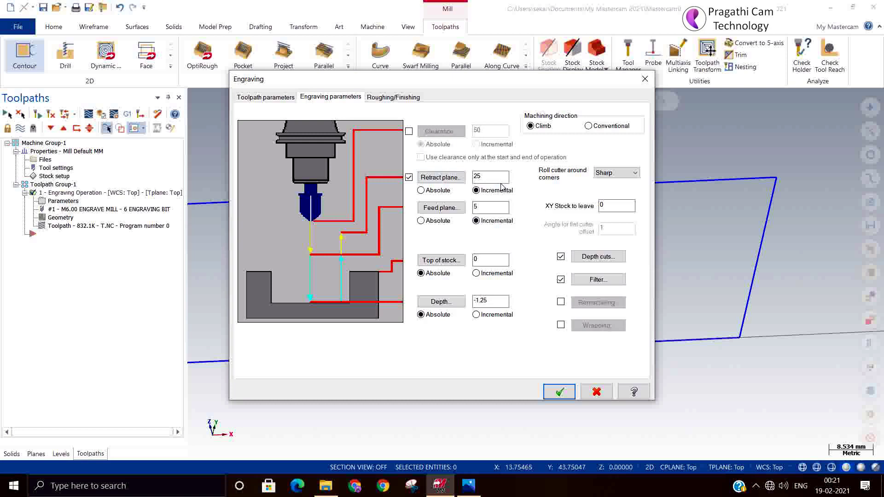
left_click(435, 191)
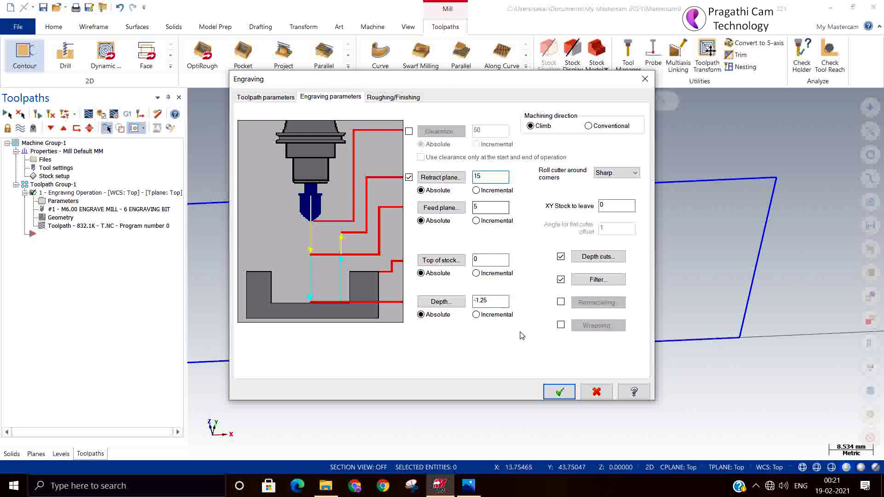
left_click(559, 392)
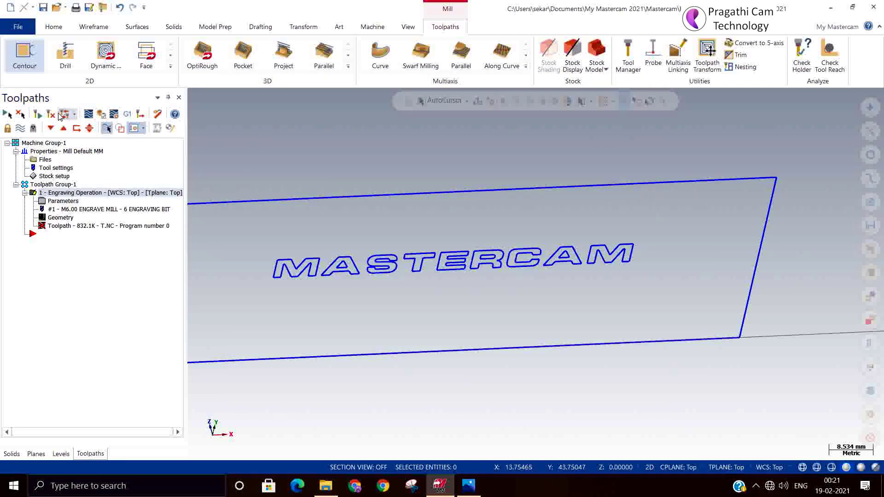
left_click(60, 115)
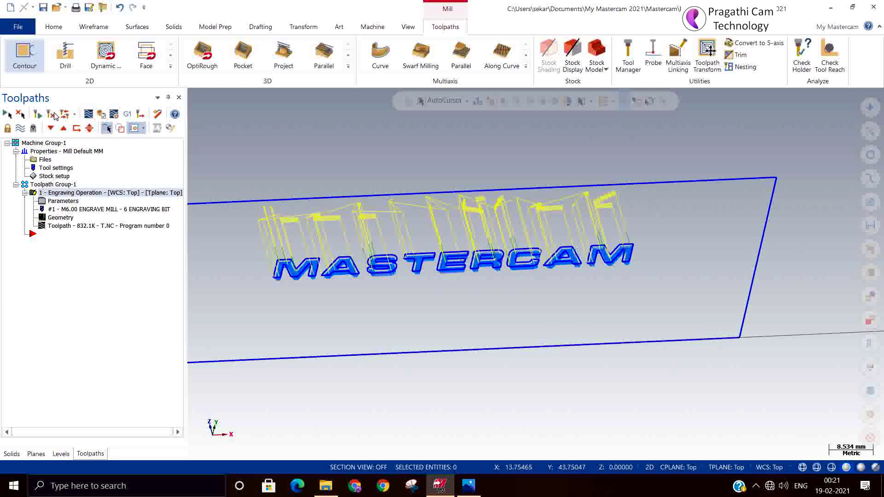
- Show the part in isometric view and turn on the stock display in the stock setup
scroll(511, 351, "down", 4)
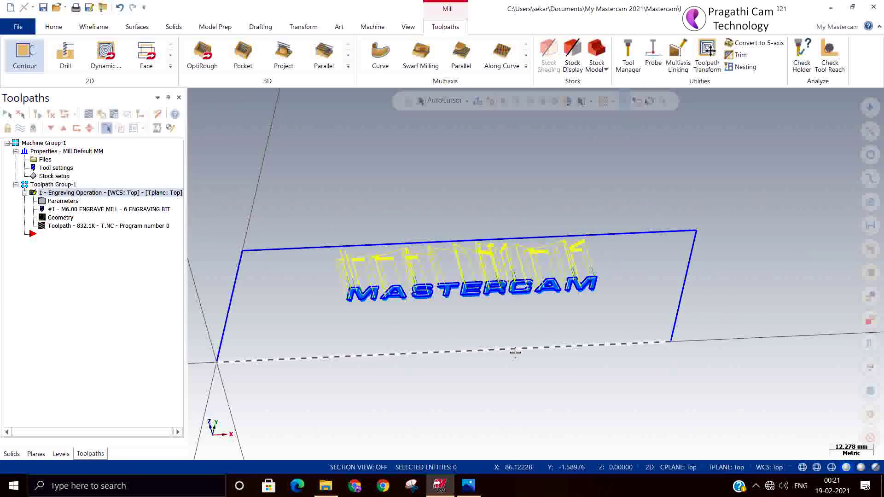
right_click(504, 158)
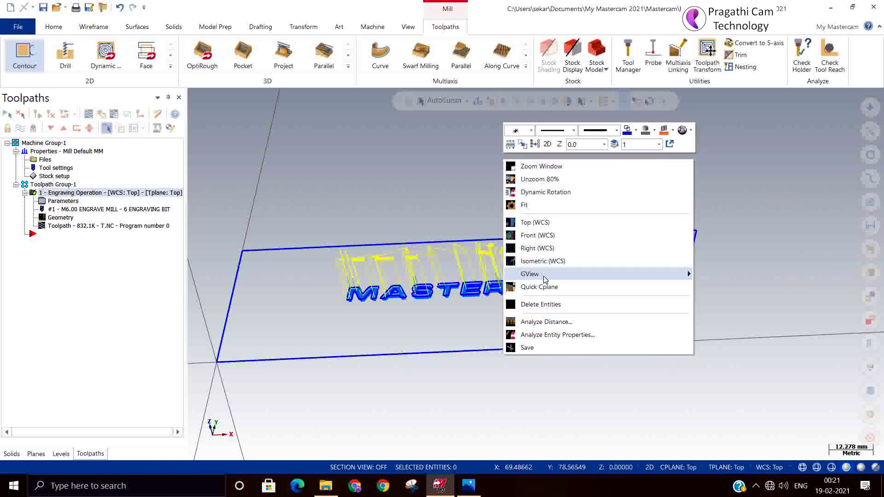
left_click(543, 261)
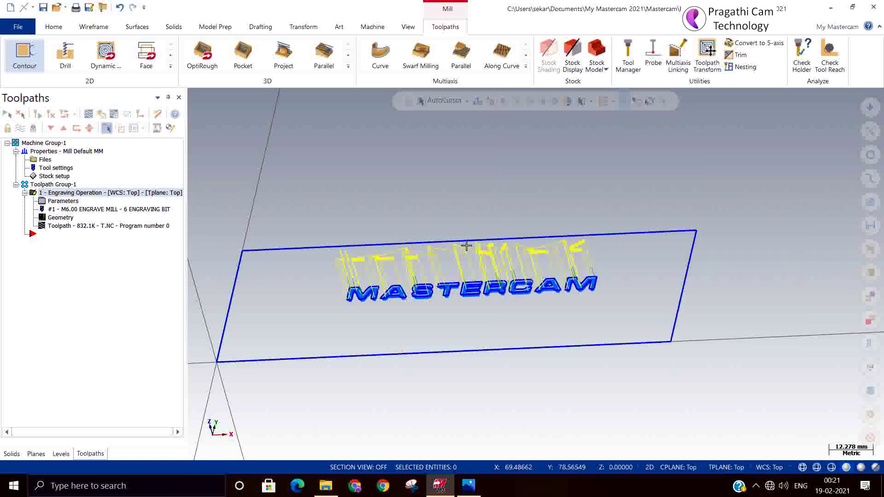
left_click(54, 177)
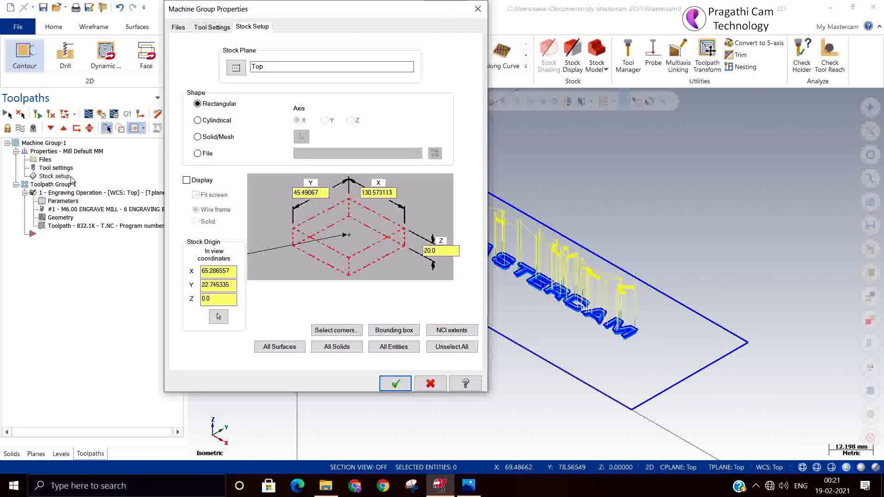
left_click(186, 180)
left_click(395, 383)
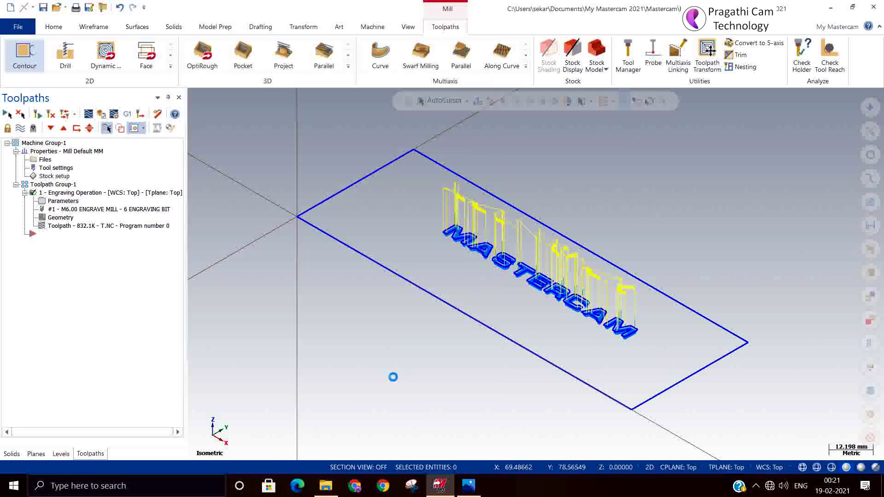
- Verify the engraving toolpath on the stock, playing the simulation through to the end while watching the letters being cut
left_click(102, 116)
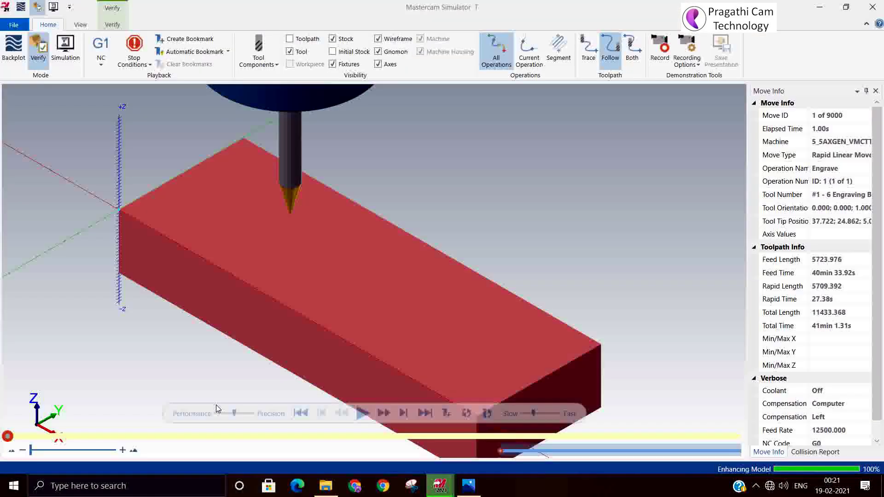
left_click(361, 415)
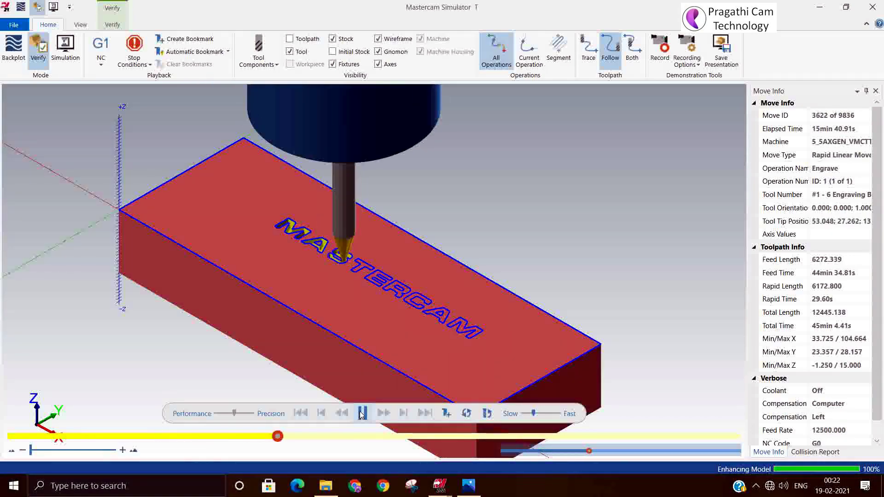
scroll(327, 252, "up", 10)
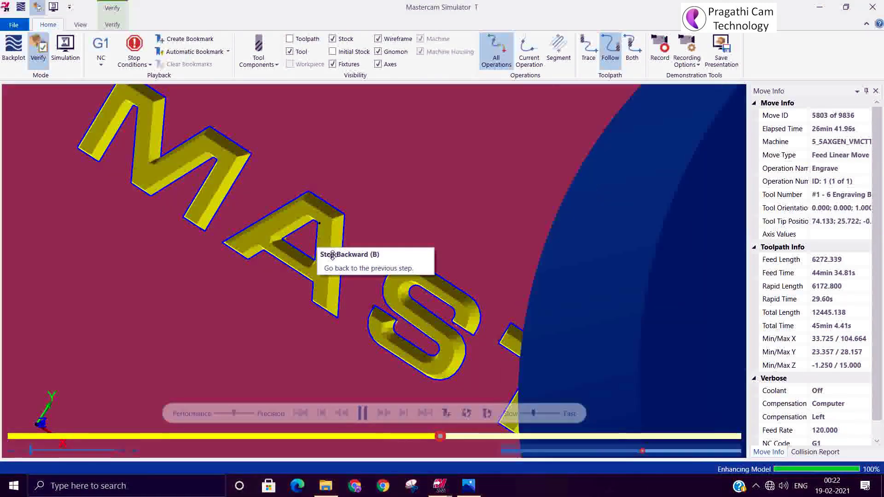
middle_click_drag(332, 255, 331, 227)
scroll(332, 229, "down", 3)
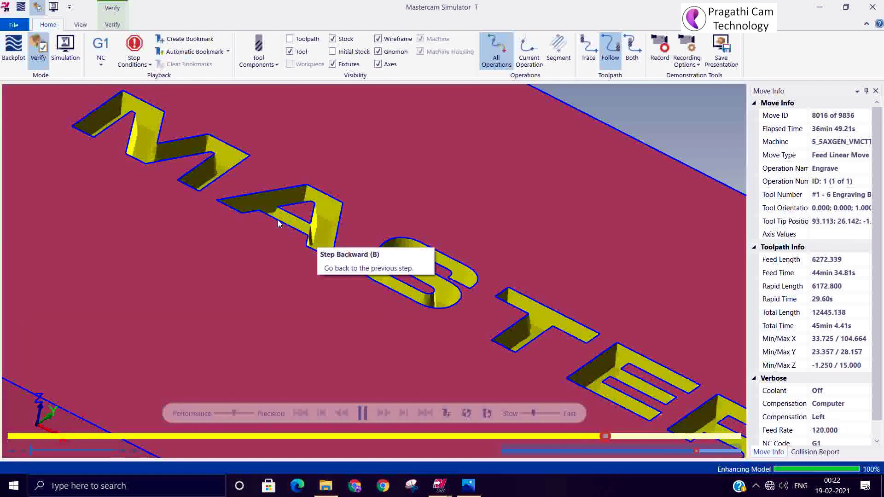
scroll(235, 194, "down", 3)
scroll(235, 192, "down", 3)
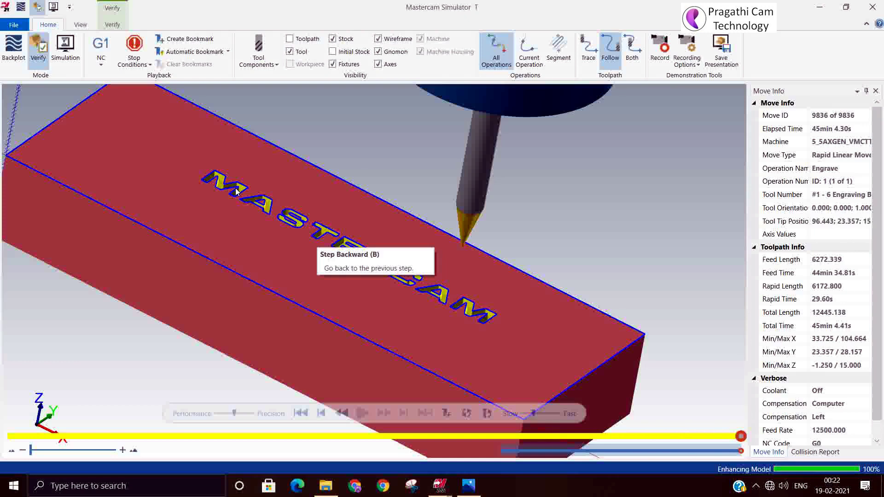
- Examine the walls and floors of the engraved M and A up close, and close the simulator
middle_click_drag(236, 188, 260, 240)
scroll(260, 240, "up", 5)
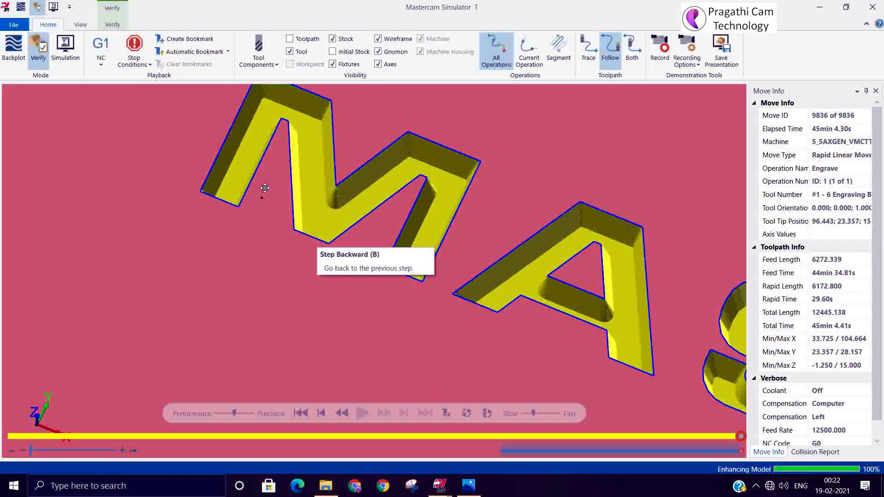
middle_click_drag(265, 188, 265, 186)
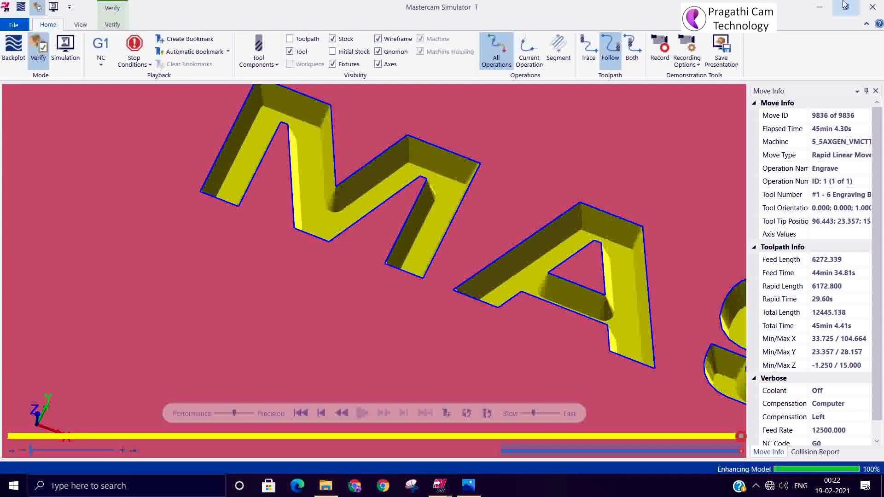
left_click(873, 7)
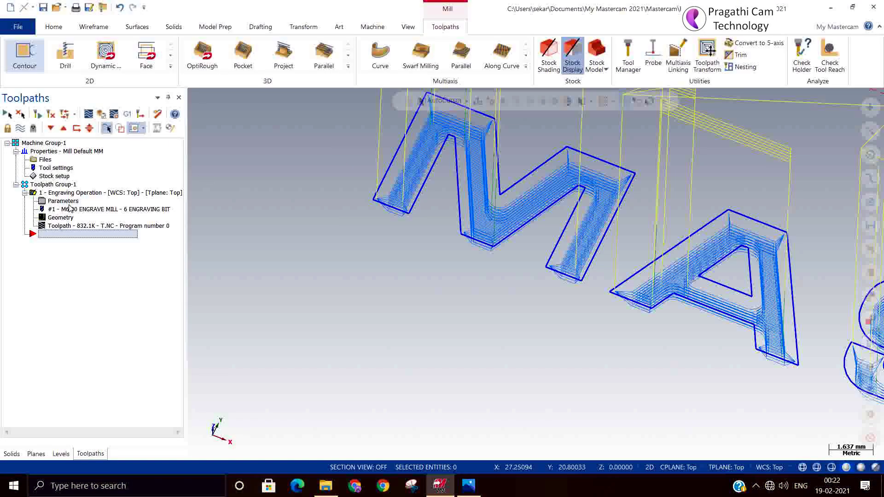
- Set the engraving operation's cut geometry to at depth and regenerate the toolpath
left_click(92, 203)
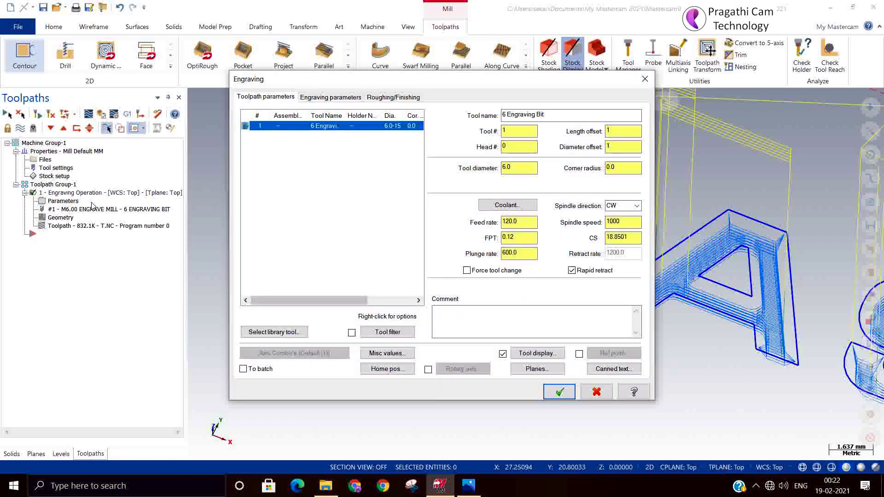
left_click(330, 98)
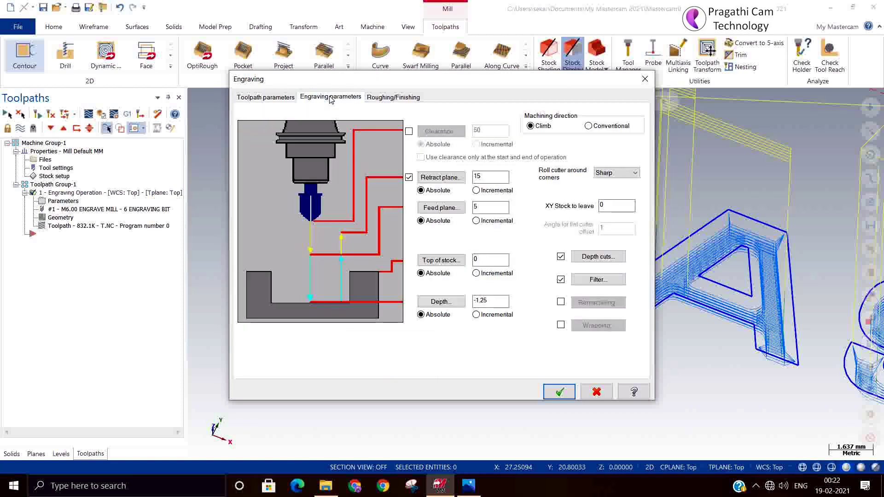
left_click(390, 97)
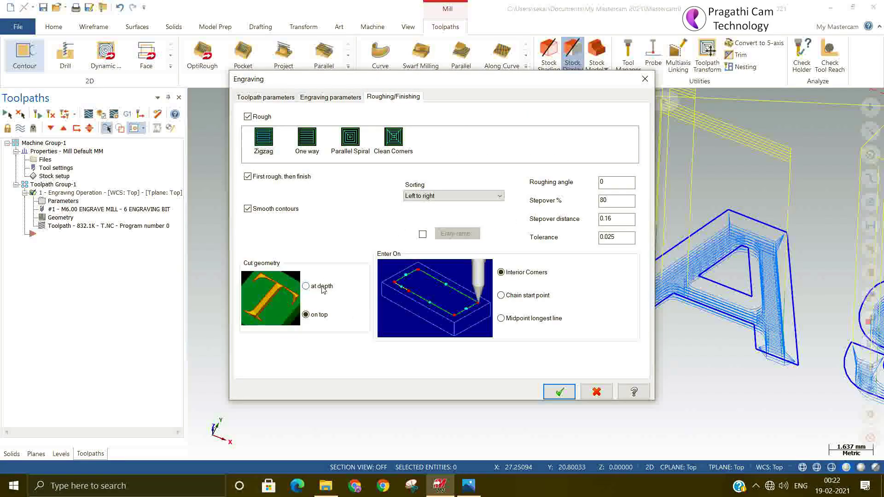
left_click(558, 392)
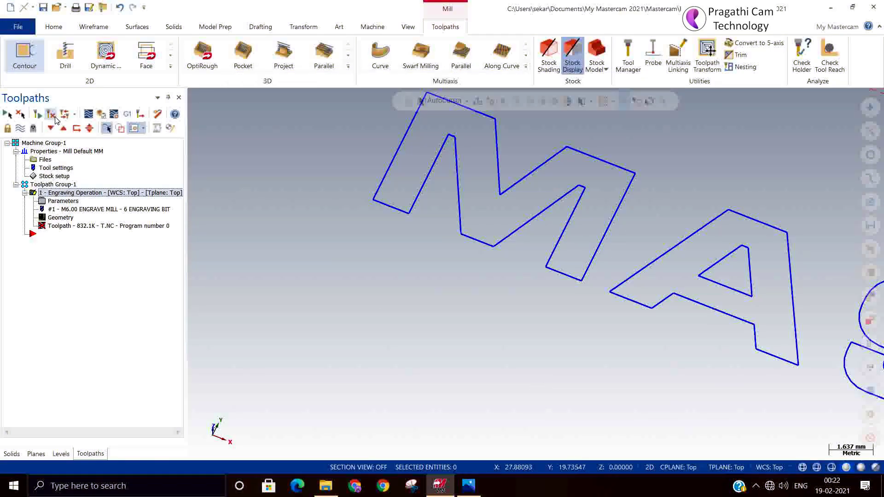
left_click(52, 116)
scroll(335, 231, "down", 1)
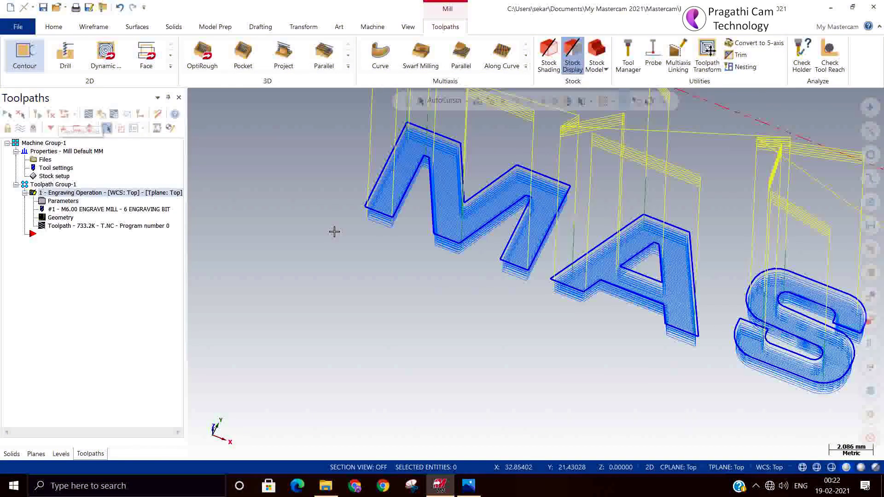
scroll(335, 231, "down", 1)
- Verify the engraving with the at-depth cut geometry, playing the whole simulation
left_click(113, 115)
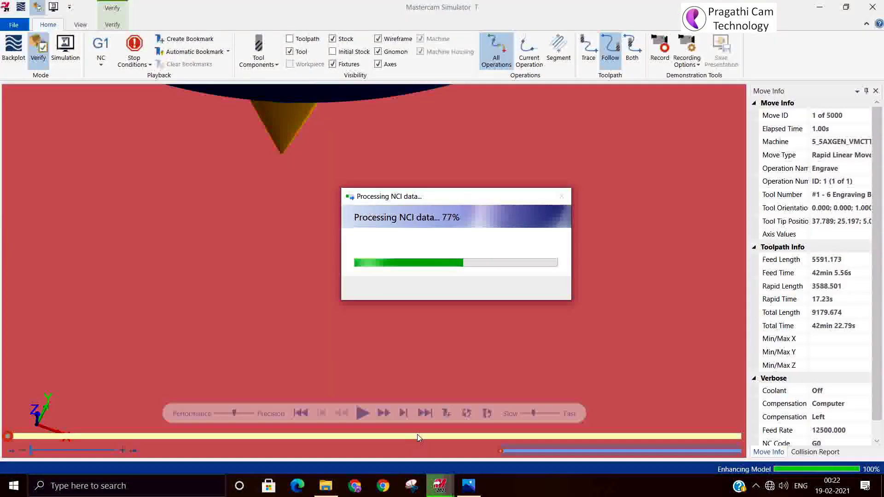
left_click(365, 415)
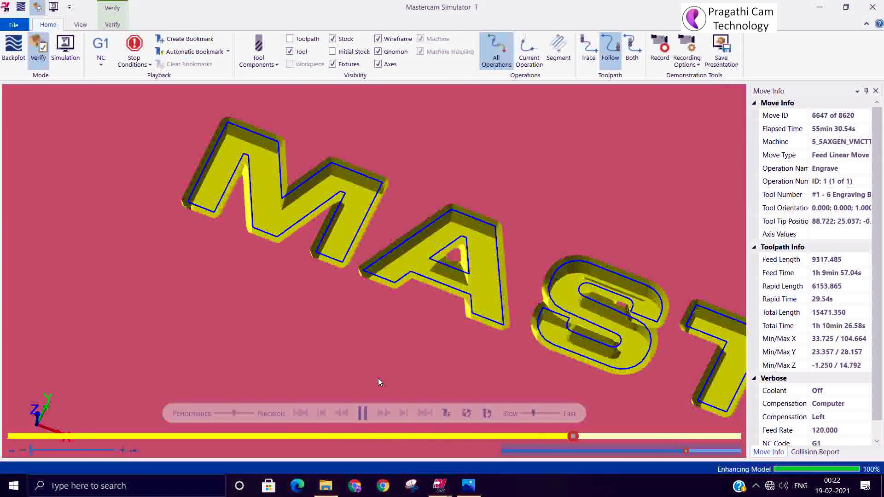
middle_click_drag(378, 378, 377, 401)
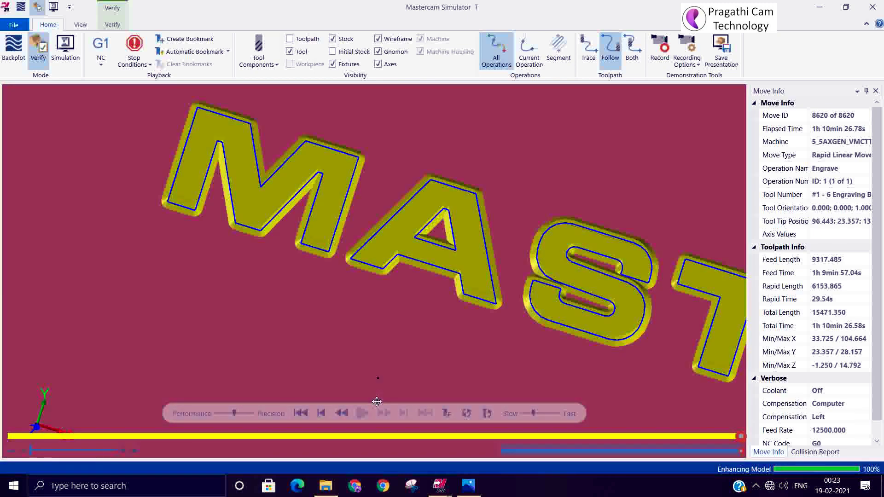
- Compare the engraved M's walls with its wireframe outline up close, including from the top view, and close the simulator
scroll(310, 287, "up", 5)
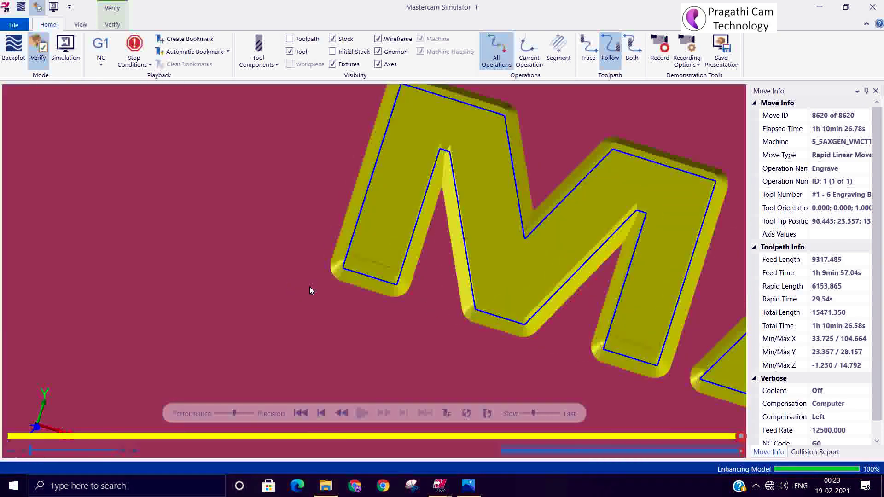
middle_click_drag(376, 225, 373, 247)
scroll(373, 246, "down", 5)
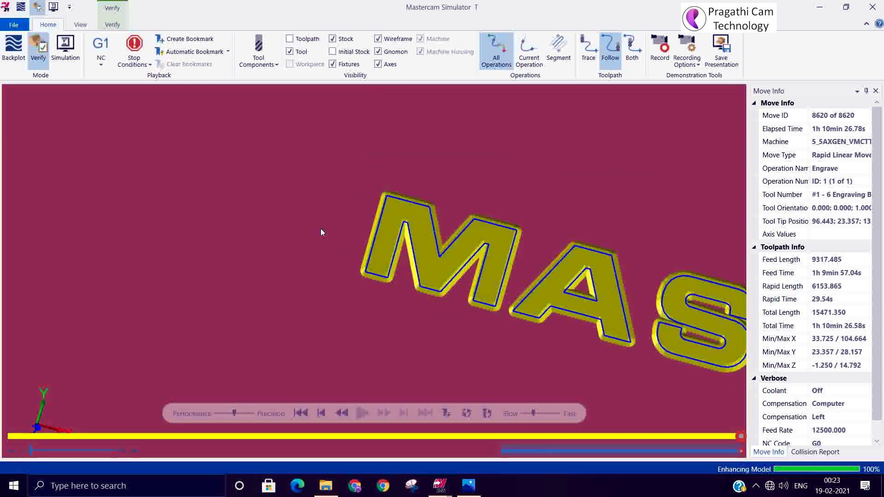
right_click(322, 231)
left_click(358, 285)
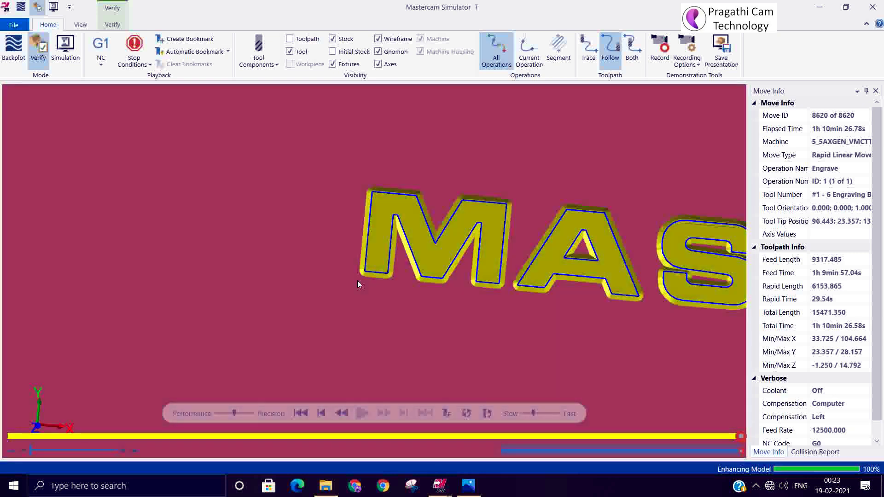
scroll(371, 266, "up", 3)
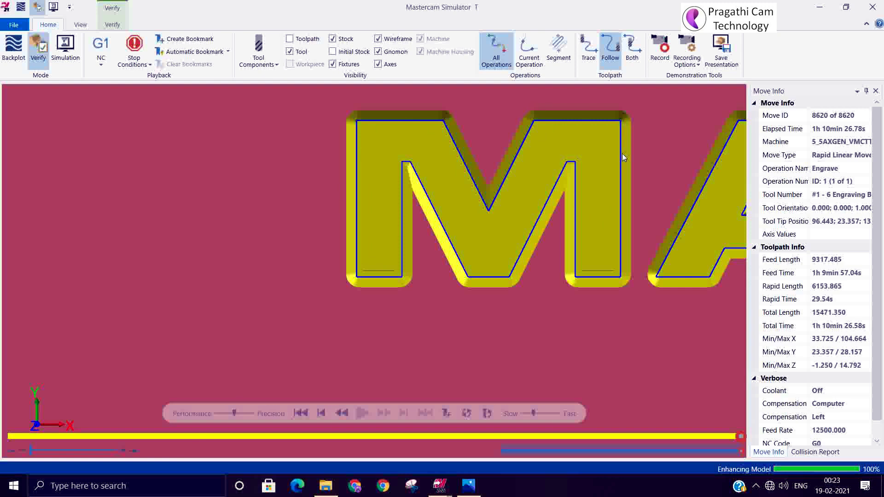
scroll(523, 295, "down", 3)
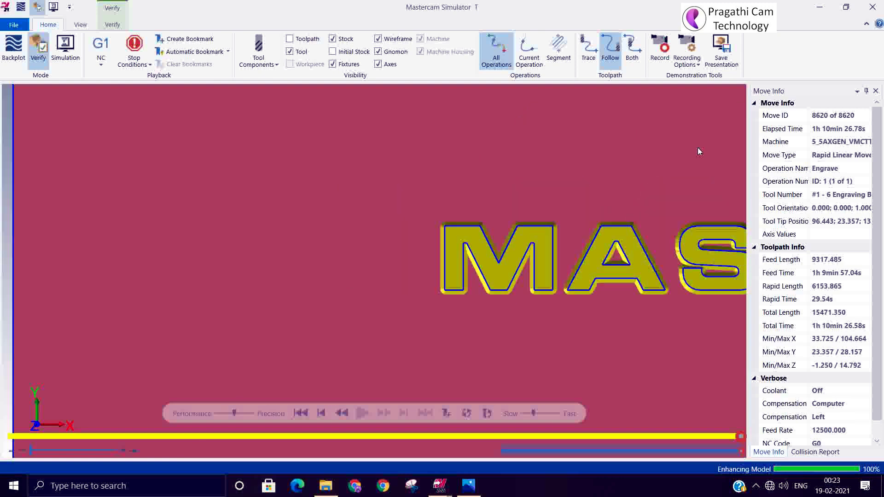
left_click(873, 7)
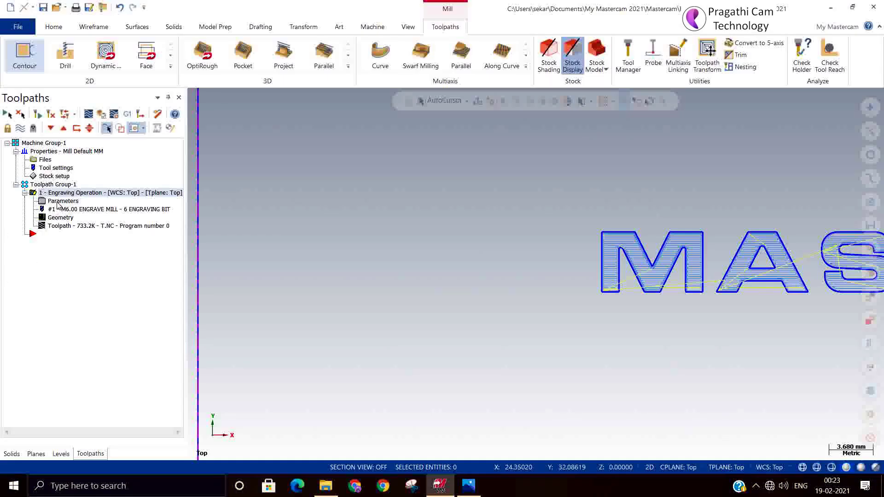
- Switch the engraving's cut geometry back to on top, regenerate the toolpath, and inspect it around the letter M
left_click(81, 211)
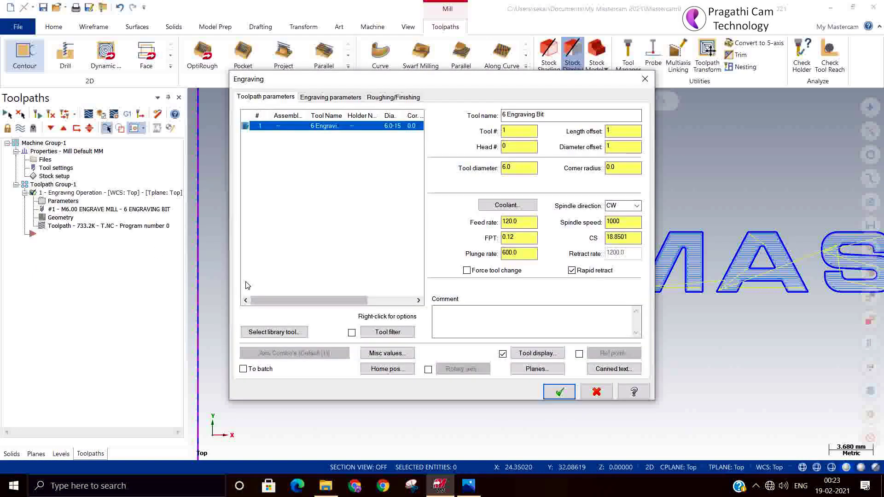
left_click(330, 97)
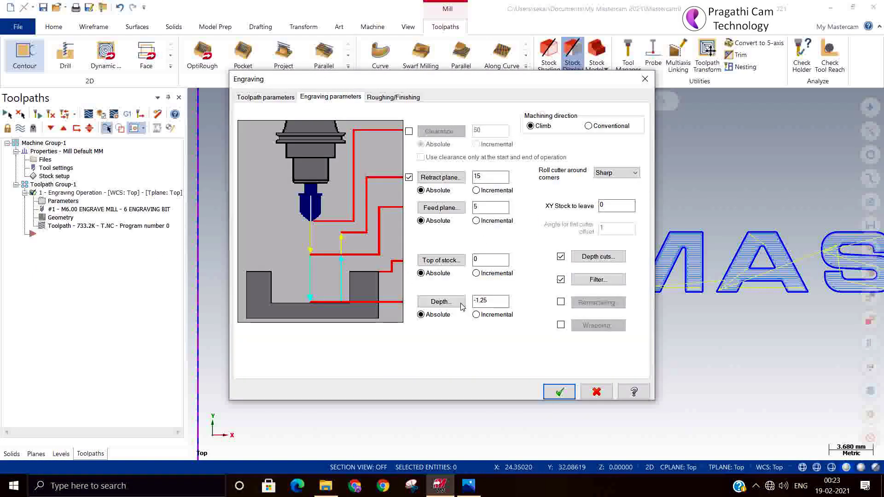
left_click(386, 99)
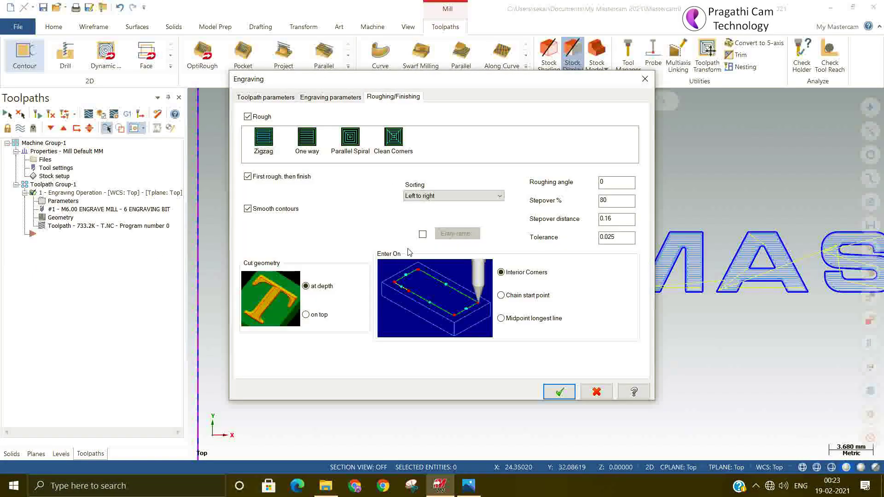
left_click(323, 317)
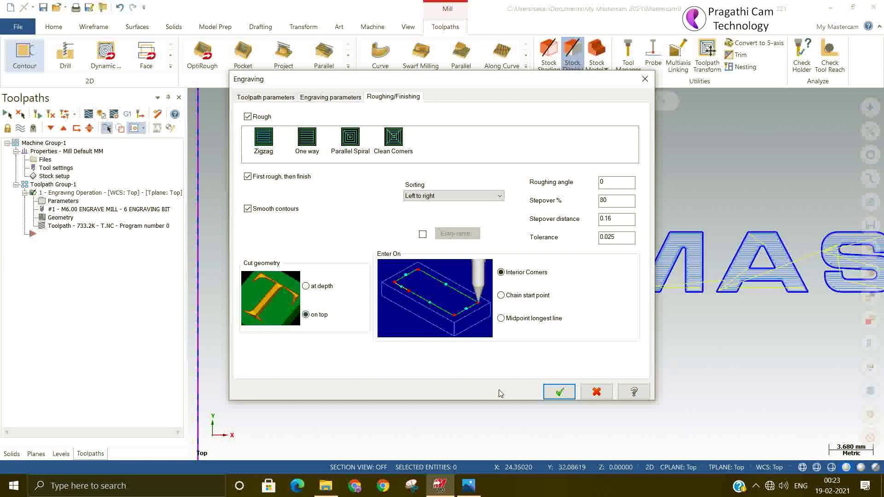
left_click(560, 392)
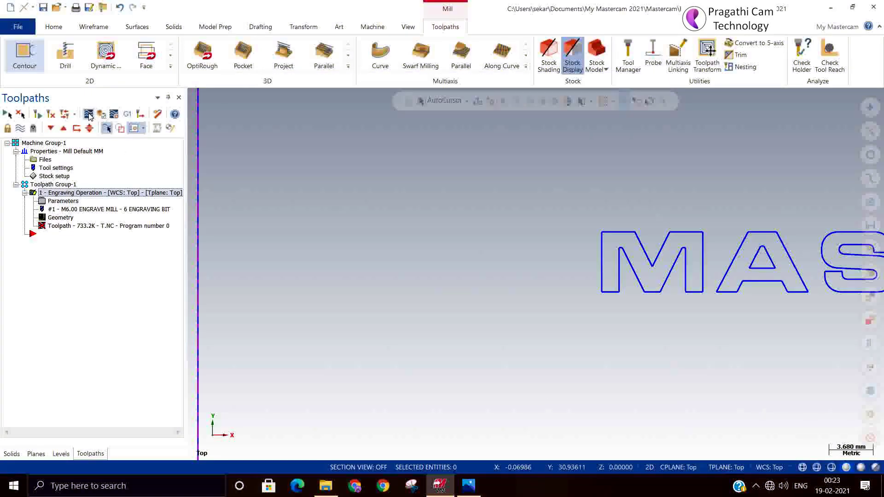
left_click(51, 115)
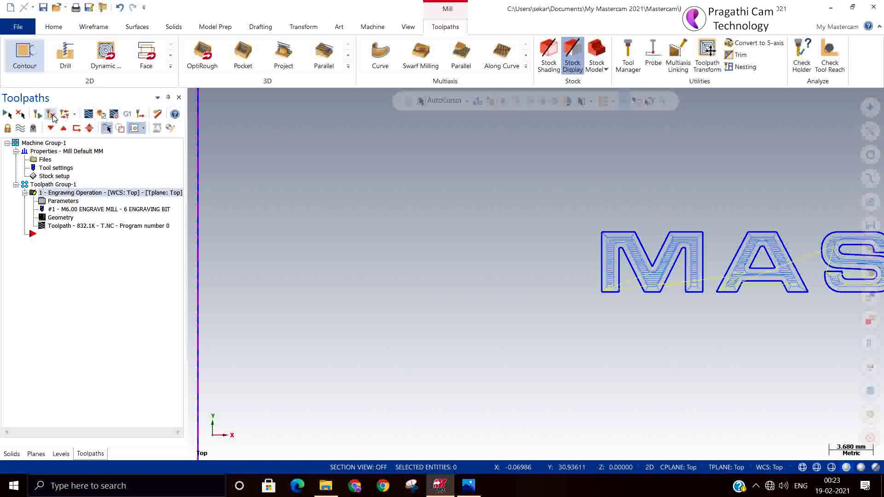
scroll(657, 296, "up", 3)
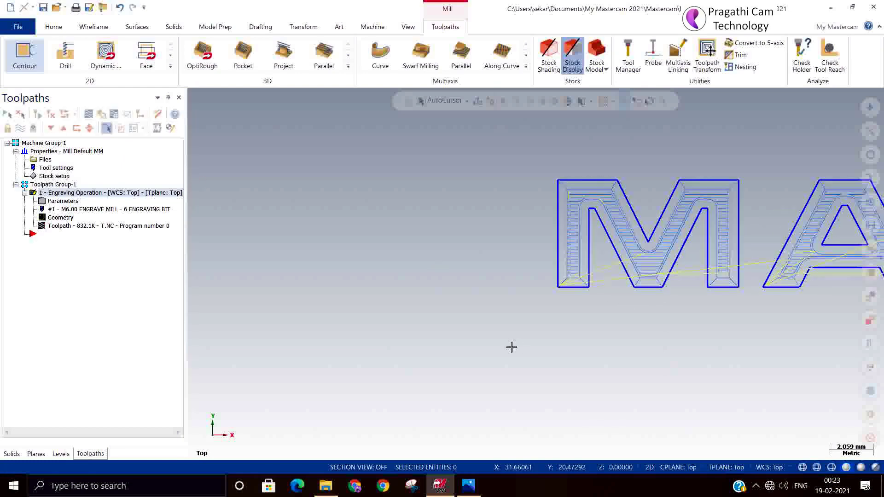
mouse_move(498, 322)
middle_mouse_down()
mouse_move(493, 296)
mouse_move(459, 307)
mouse_move(485, 342)
mouse_move(499, 331)
middle_mouse_up()
middle_click_drag(501, 318, 502, 301)
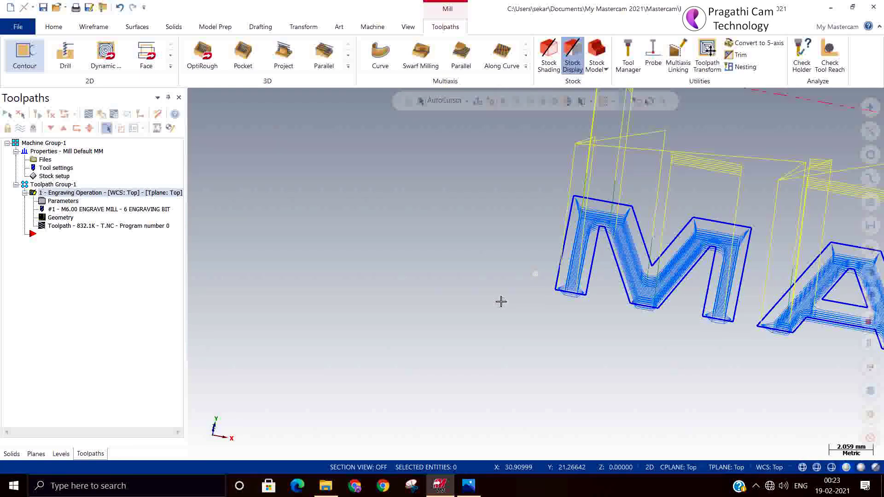
left_click(123, 270)
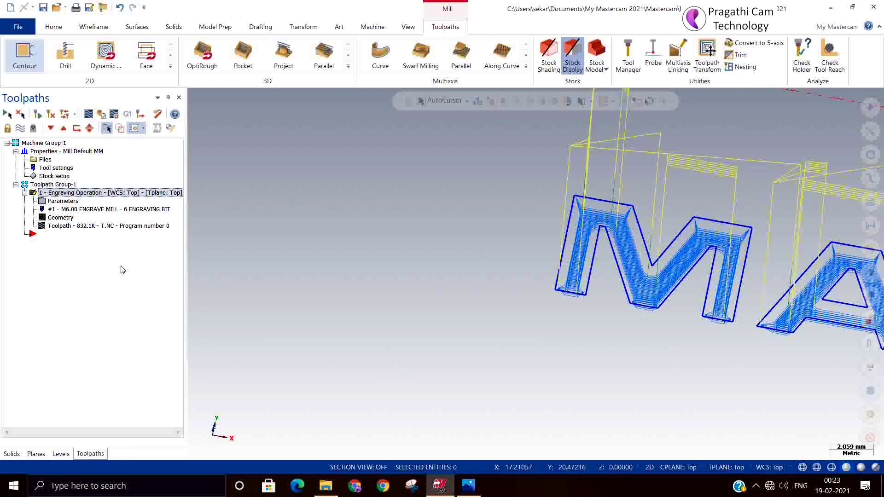
- Open the engraving operation's roughing and finishing settings and review the available sorting orders, leaving the sorting at left to right
left_click(59, 201)
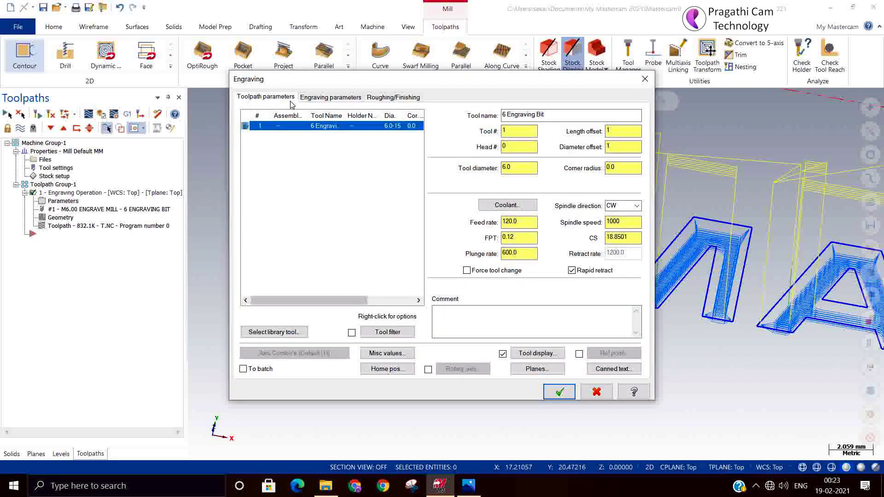
left_click(329, 98)
left_click(382, 98)
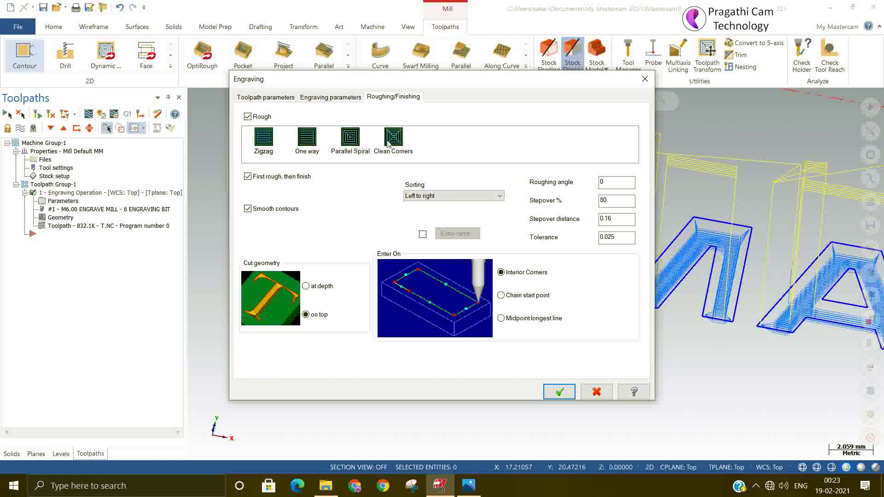
left_click(433, 198)
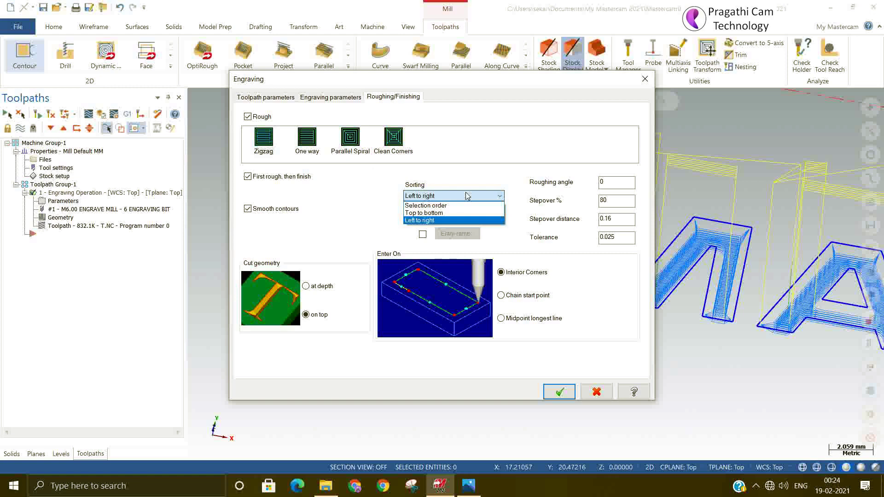
left_click(468, 195)
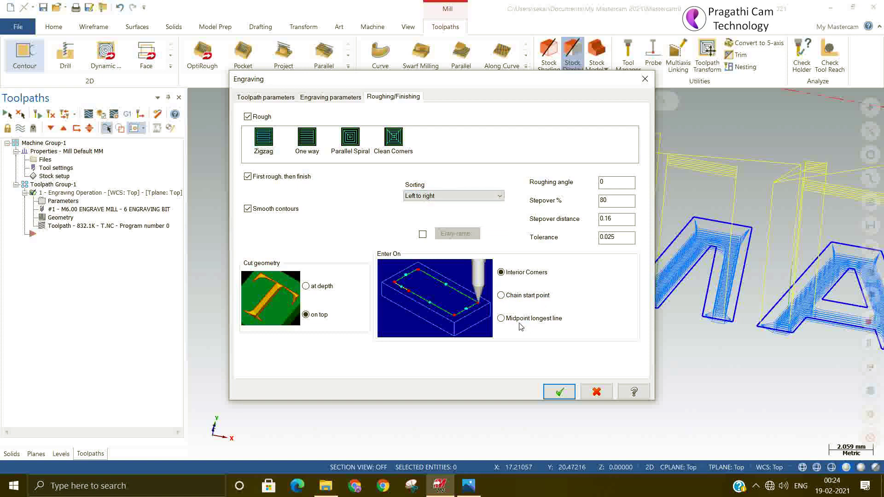
- Set the engraving to enter on the midpoint of the longest line, regenerate the toolpath, and inspect it in isometric view
left_click(502, 319)
left_click(502, 296)
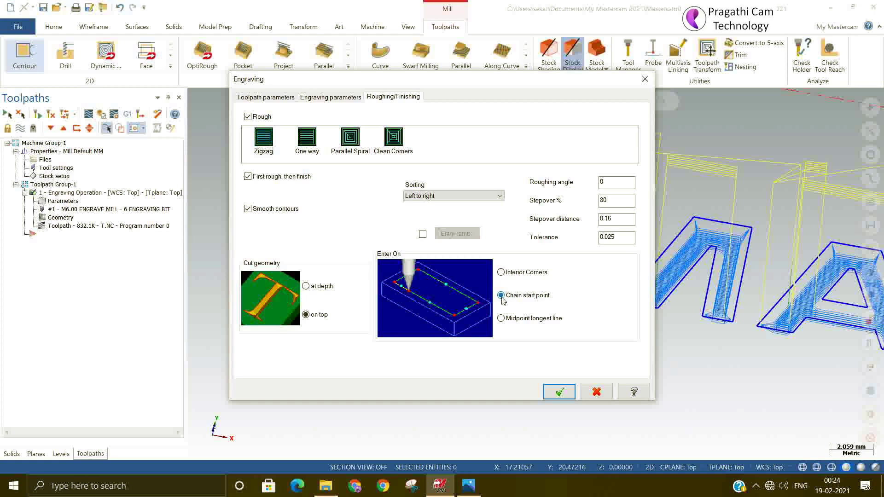
left_click(502, 318)
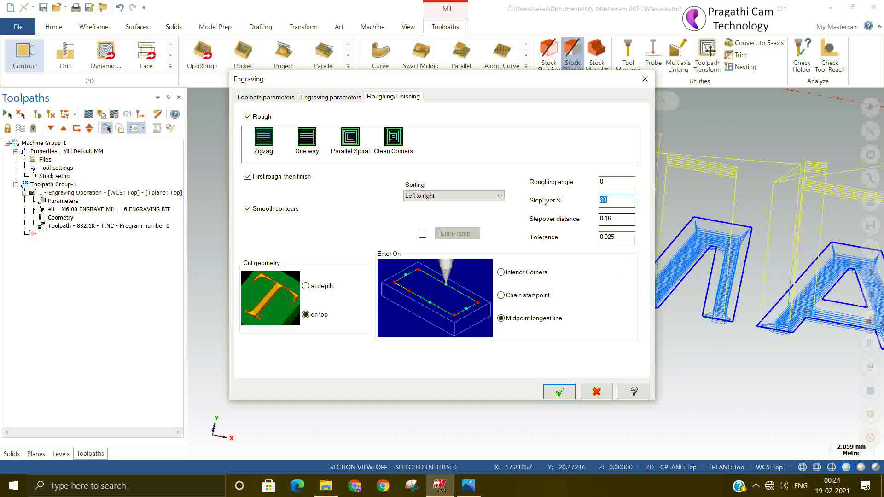
left_click(329, 97)
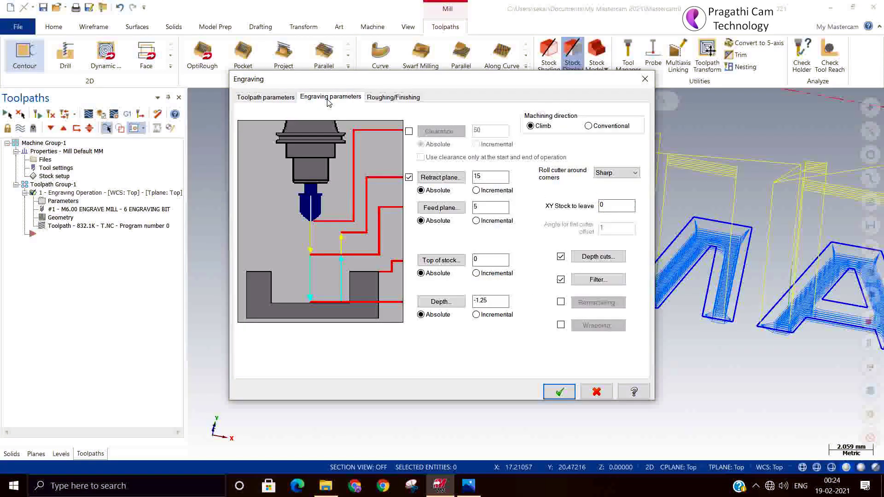
left_click(557, 392)
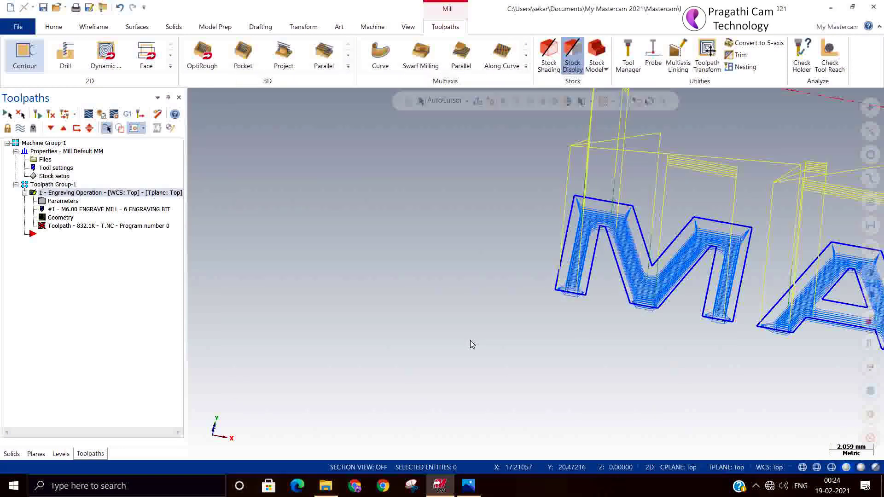
scroll(426, 290, "down", 2)
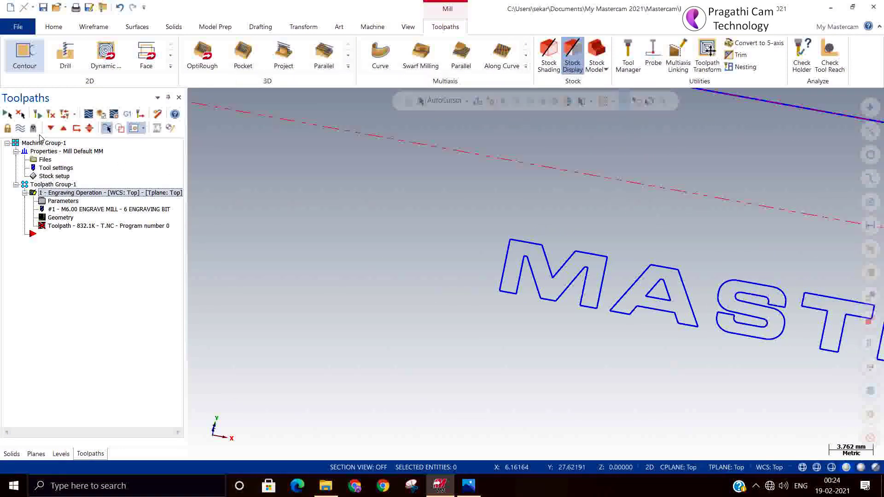
left_click(40, 116)
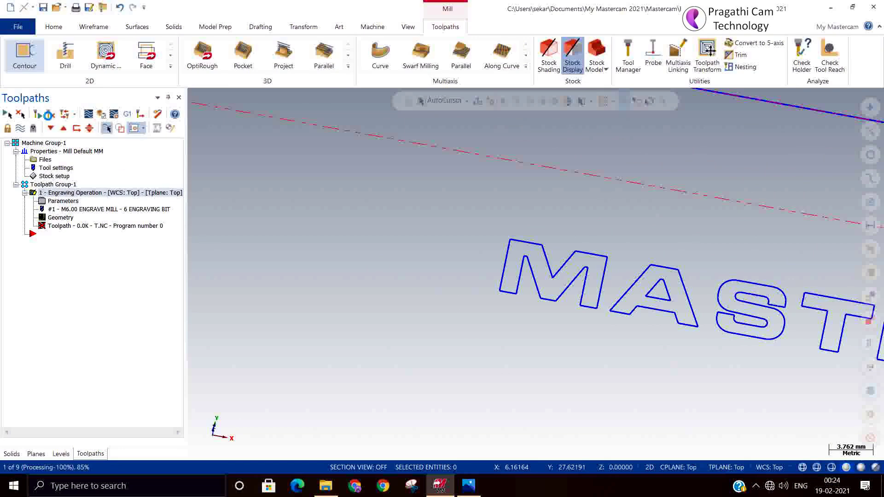
scroll(385, 304, "down", 6)
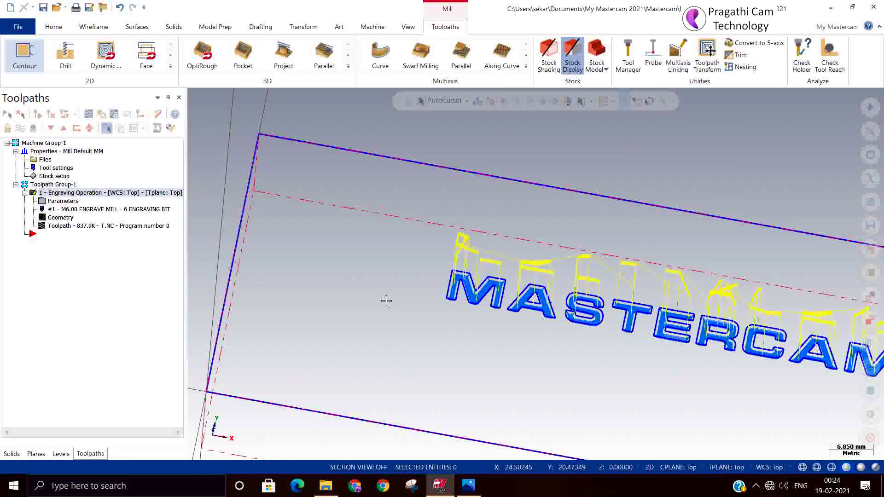
middle_click_drag(389, 292, 355, 269)
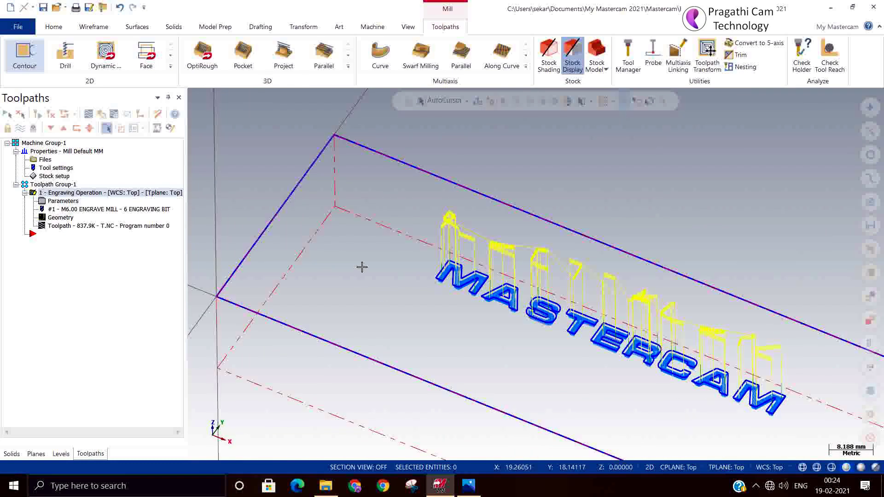
right_click(506, 176)
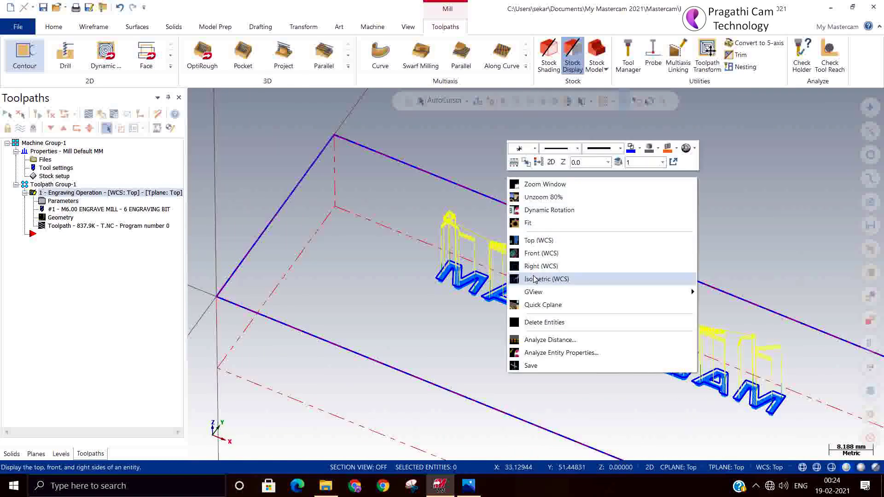
left_click(512, 276)
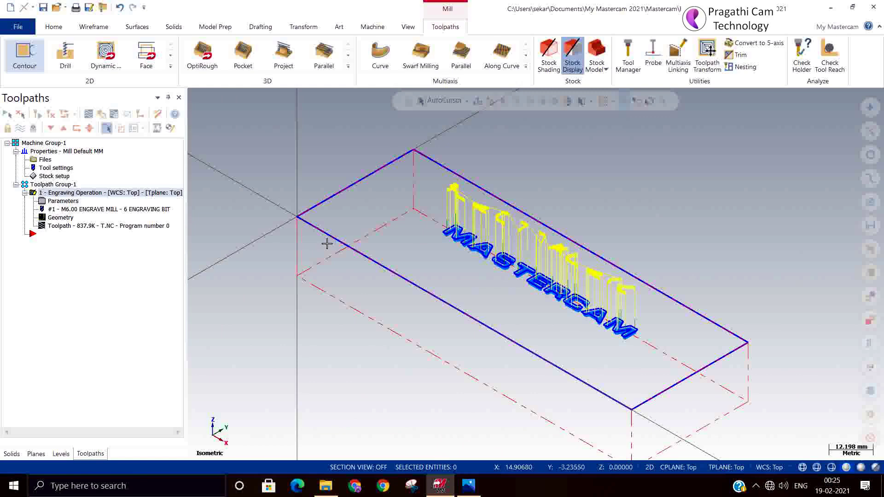
scroll(642, 350, "up", 4)
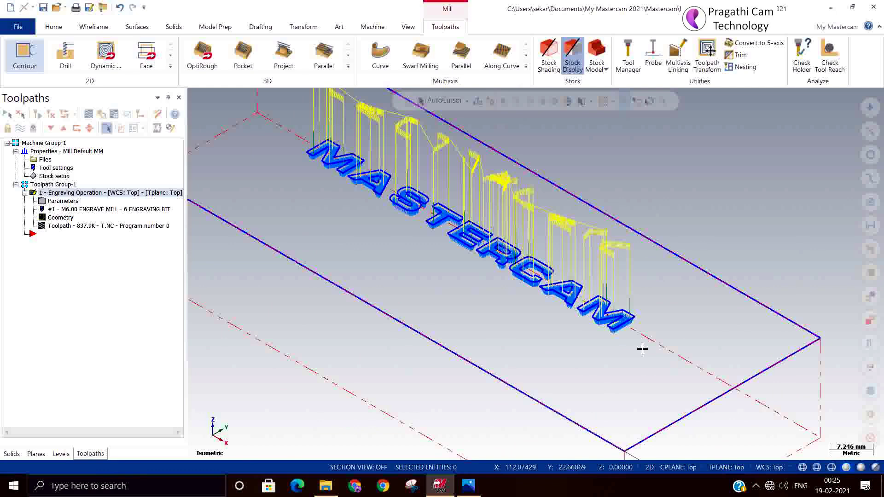
- Add the outer rectangle as another chain to the engraving operation's geometry and regenerate the toolpath
left_click(51, 238)
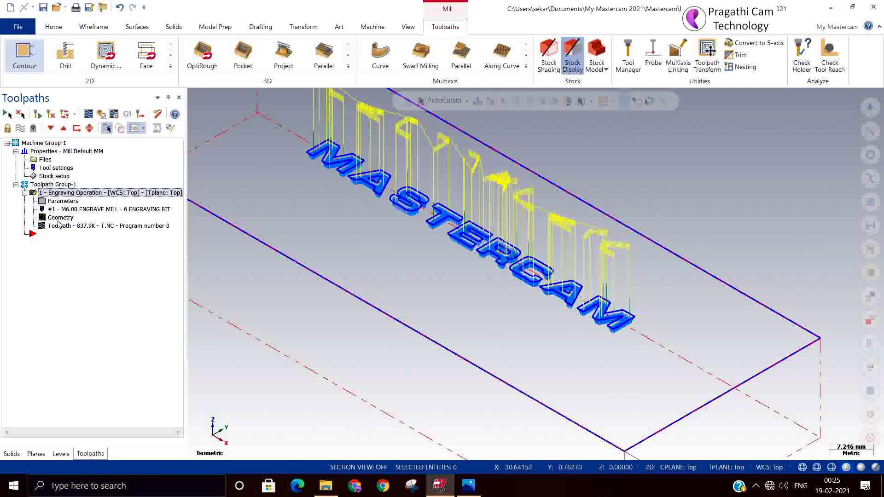
left_click(59, 218)
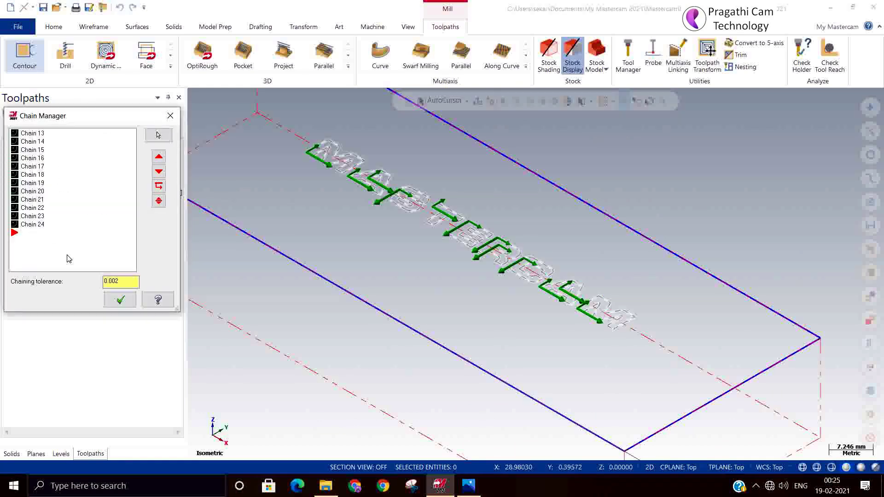
right_click(69, 259)
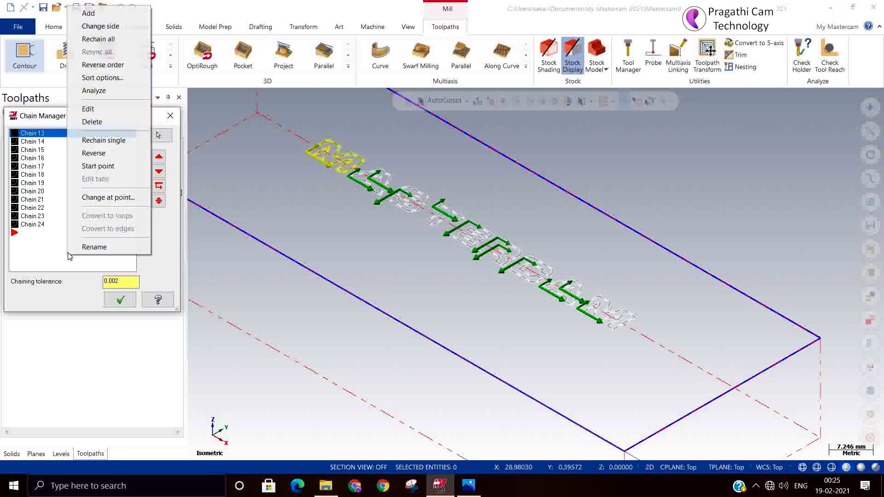
left_click(128, 13)
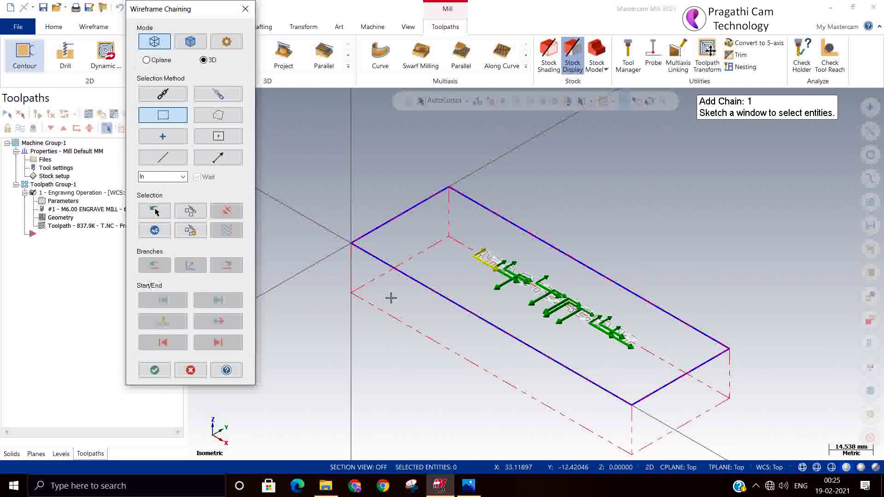
left_click(359, 243)
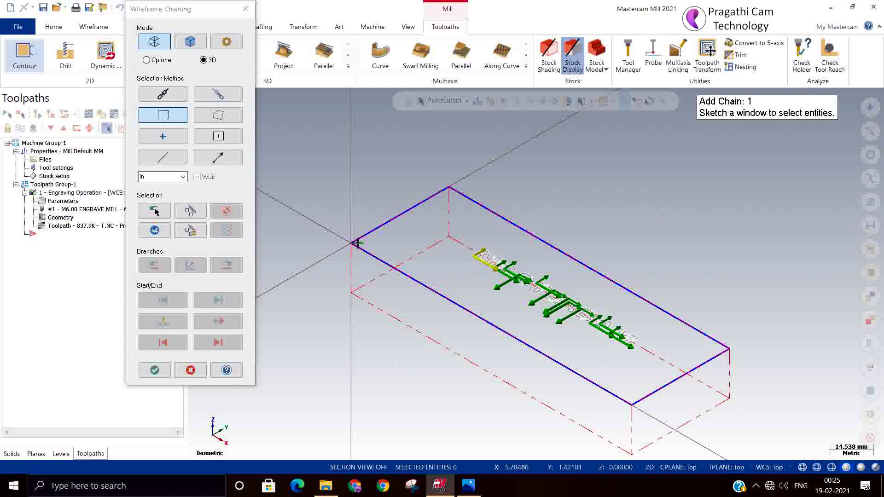
left_click(163, 94)
left_click(367, 253)
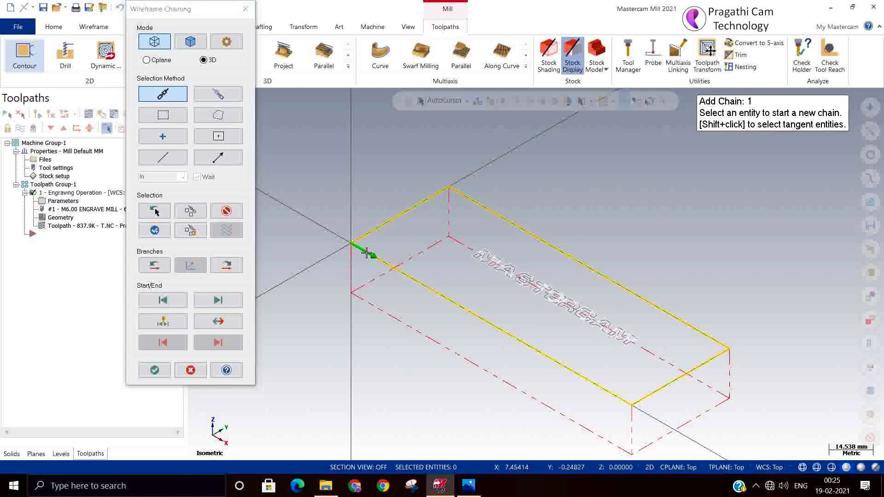
left_click(155, 371)
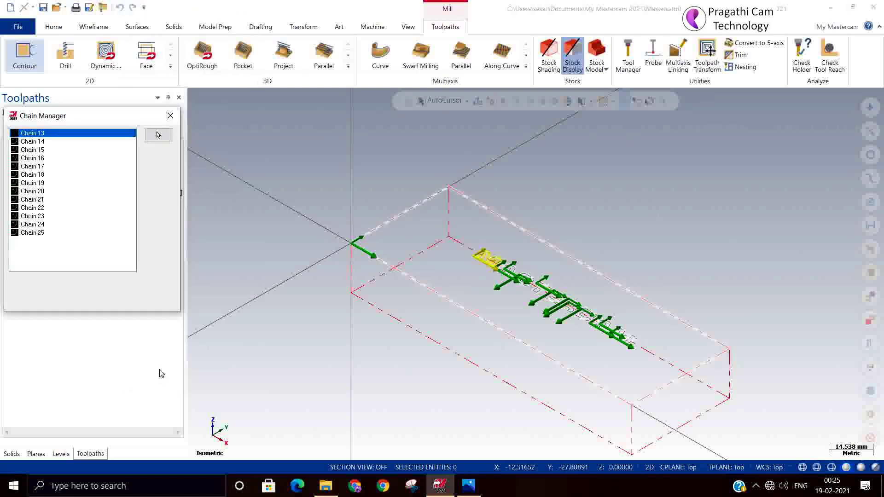
left_click(120, 300)
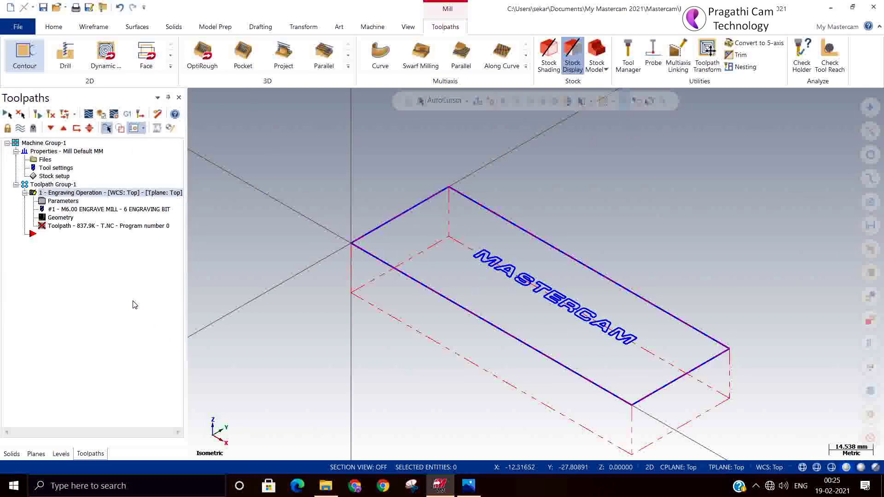
left_click(51, 115)
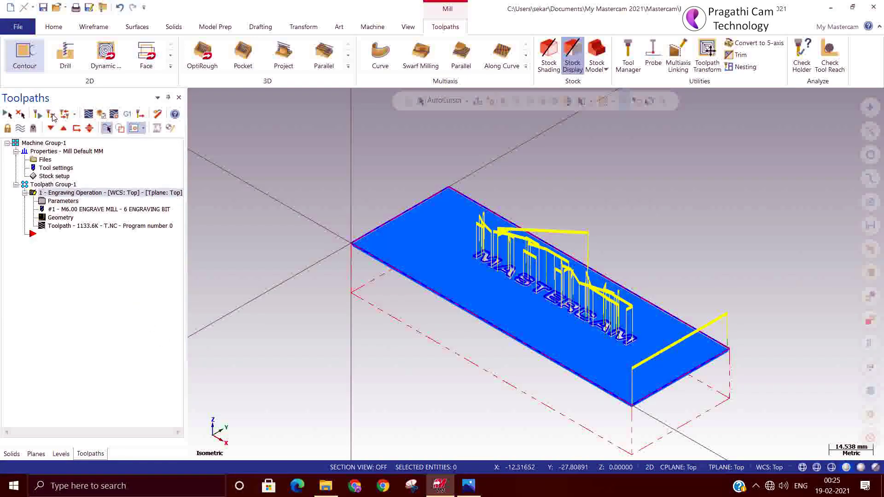
- Verify the engraving with the outer rectangle included, playing part of the simulation, and close the simulator
middle_click_drag(328, 302, 260, 257)
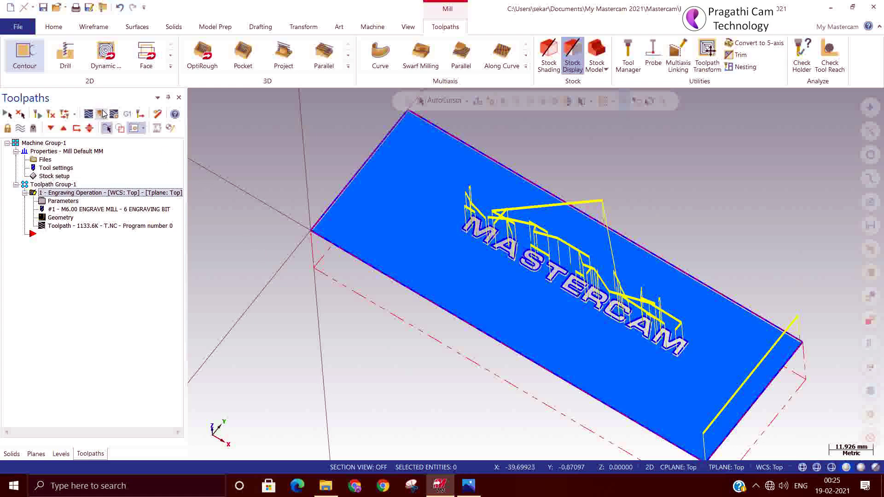
left_click(102, 114)
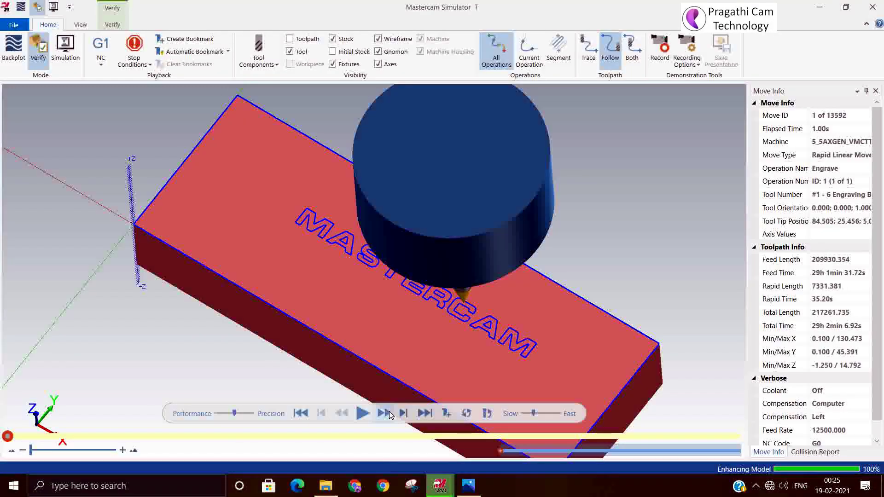
left_click(363, 414)
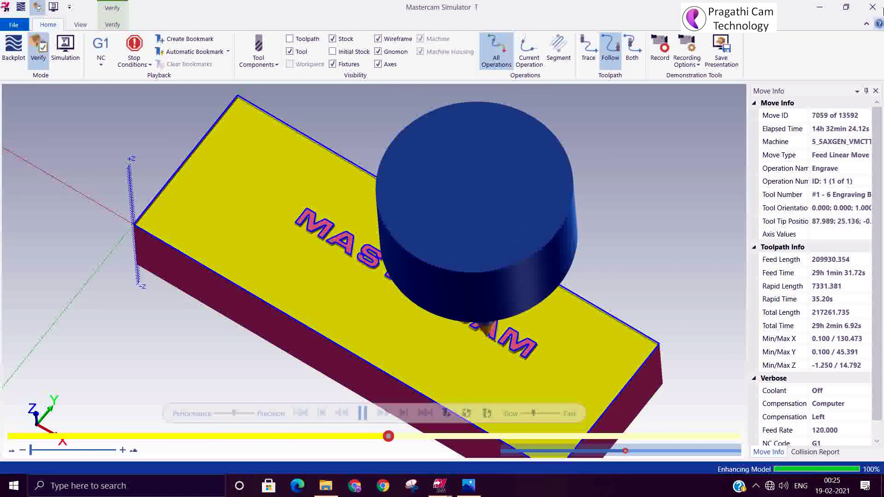
left_click(873, 7)
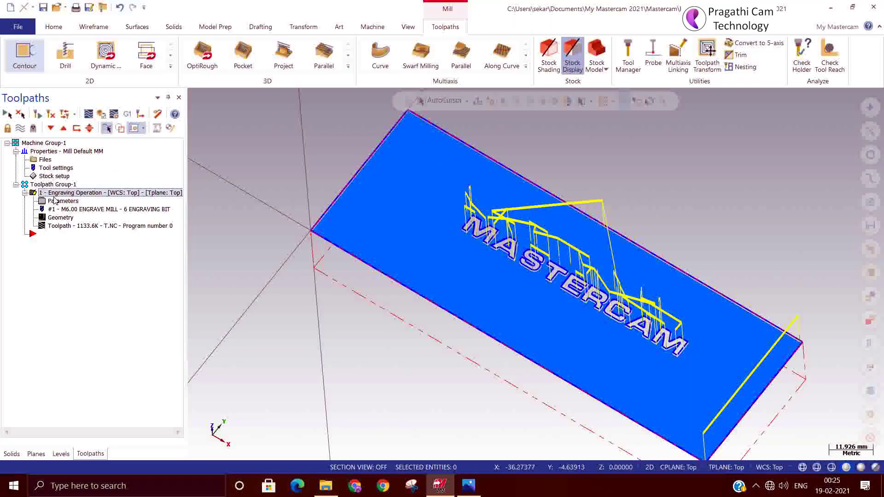
- Hide the engraving toolpath and, in the top view, draw a rectangle about 78 by 13 mm around the MASTERCAM lettering
left_click(24, 131)
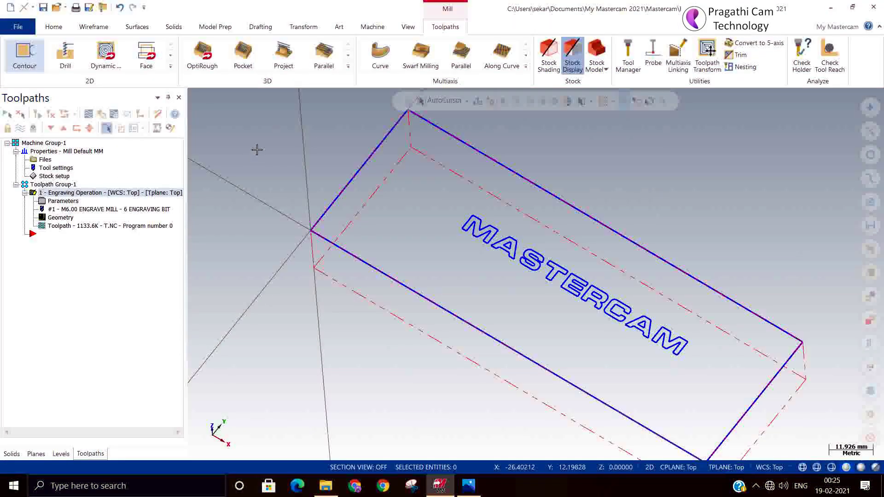
right_click(257, 149)
left_click(290, 214)
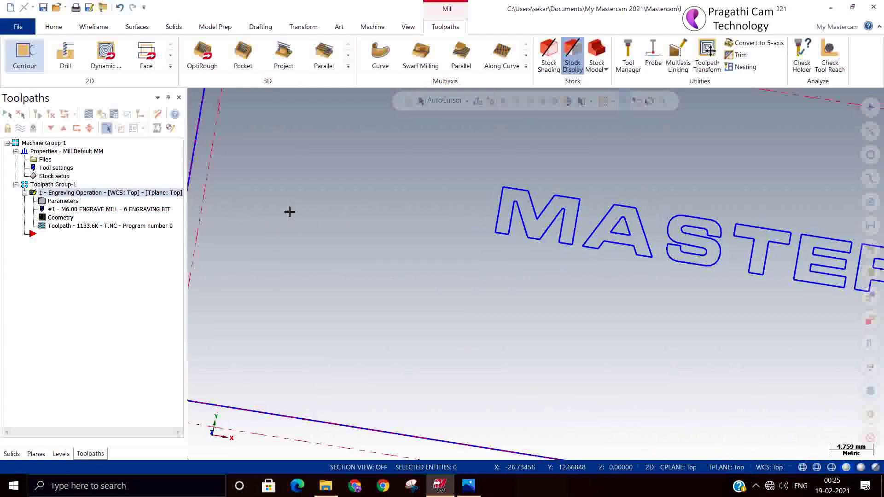
scroll(303, 292, "down", 3)
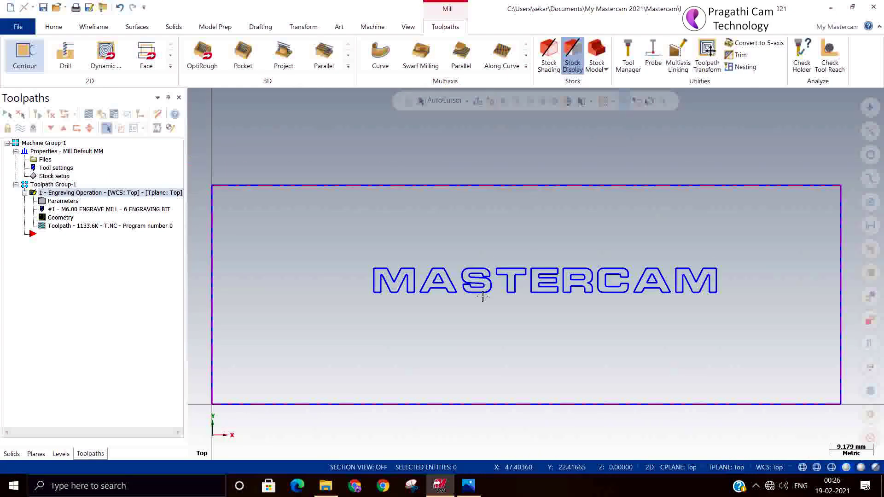
left_click(90, 26)
left_click(318, 50)
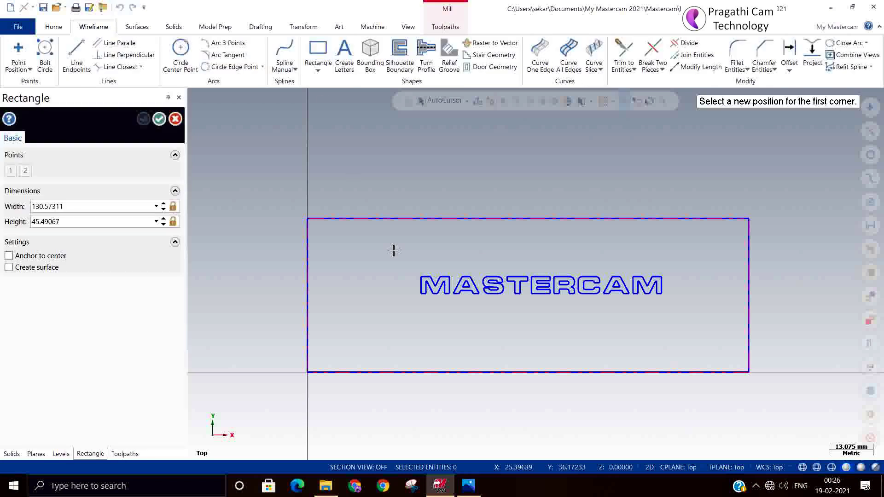
left_click(410, 264)
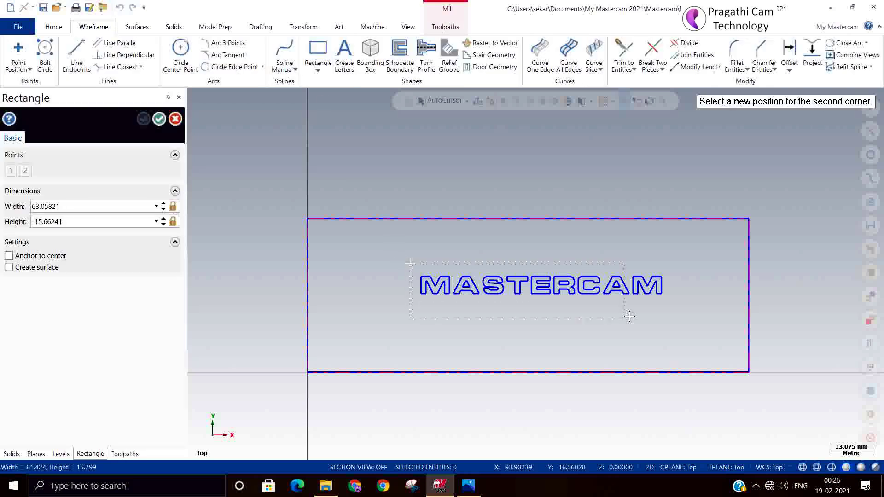
left_click(675, 307)
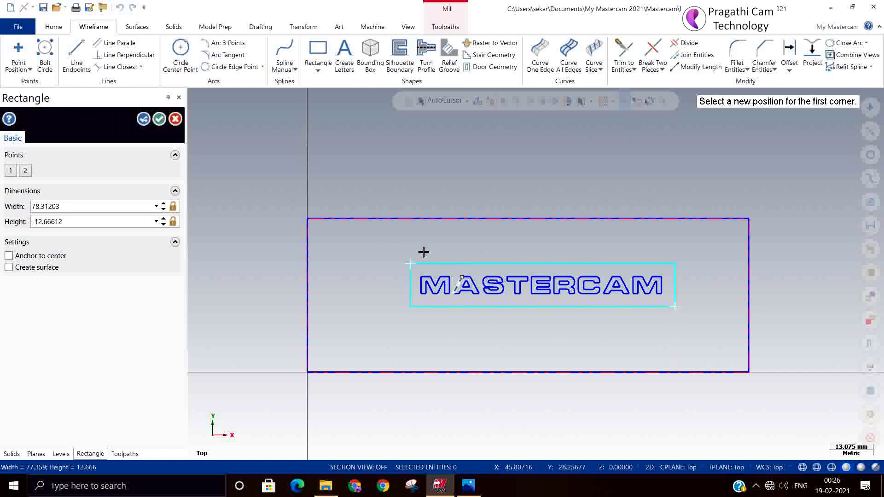
left_click(159, 119)
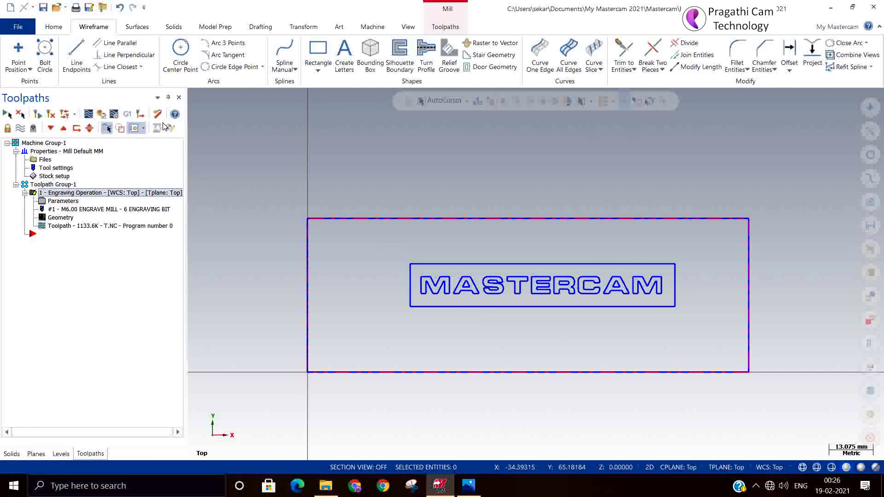
- Remove the outer rectangle's chain from the engraving operation's geometry
left_click(58, 219)
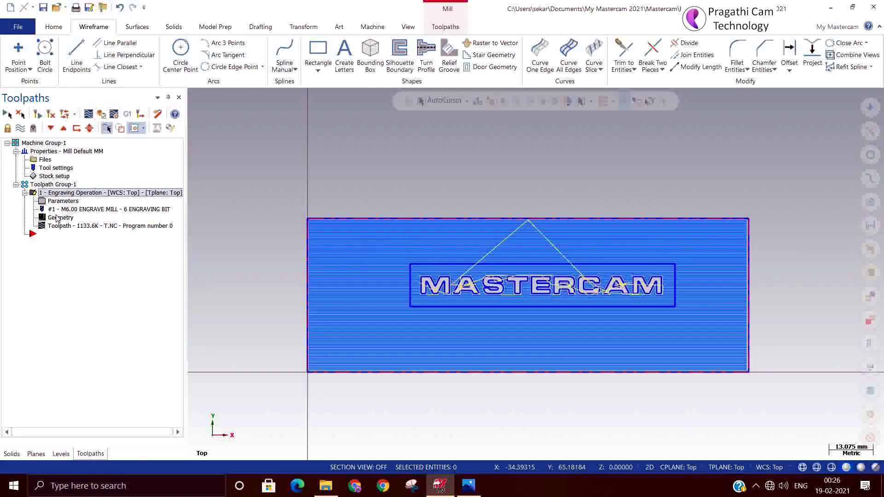
left_click(36, 234)
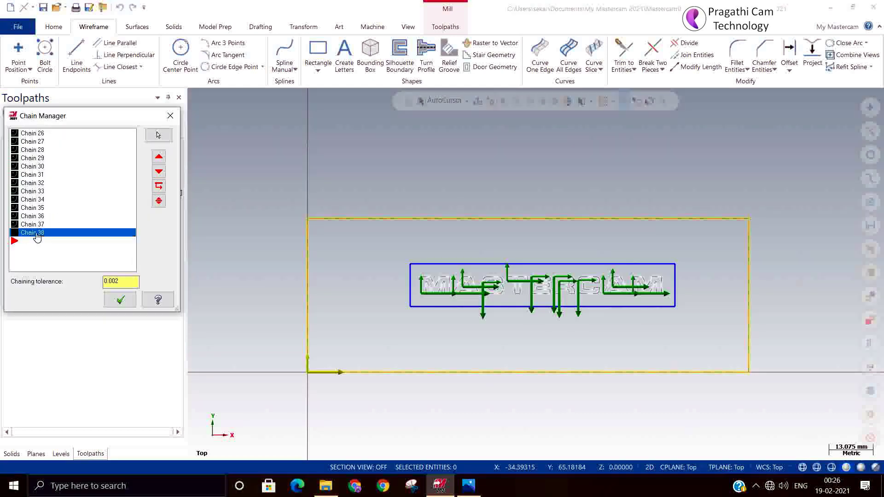
key("Delete")
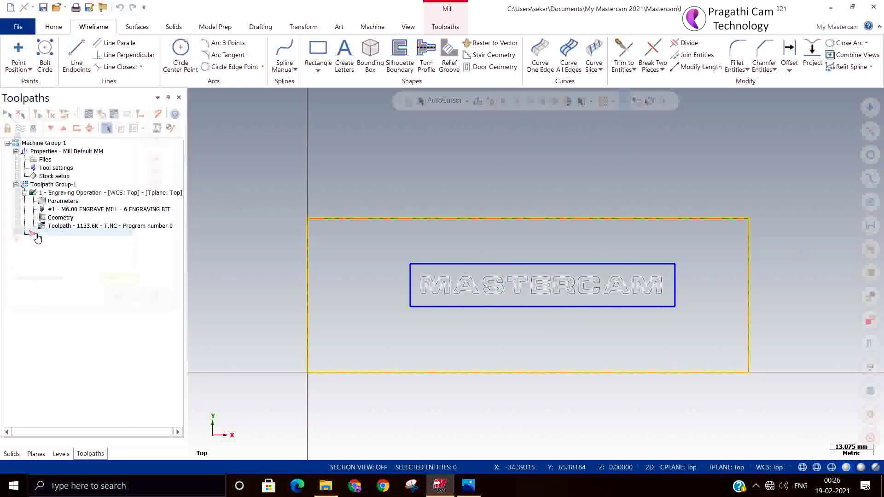
- Add the small rectangle around the MASTERCAM lettering as a chain to the engraving geometry and regenerate the toolpath
right_click(33, 242)
left_click(47, 232)
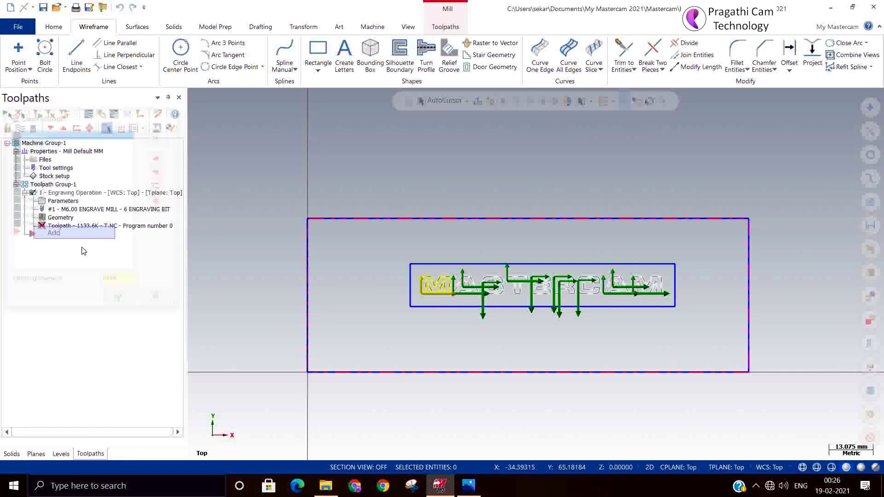
left_click(411, 307)
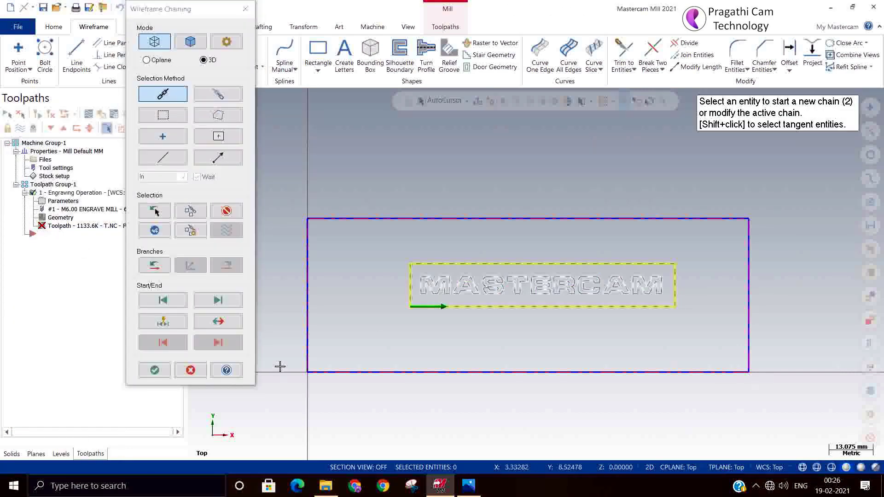
left_click(154, 370)
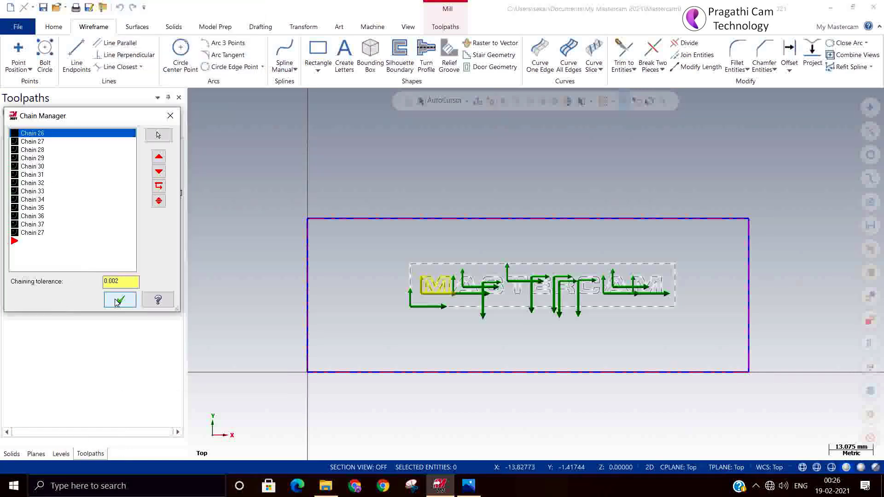
left_click(117, 300)
left_click(40, 115)
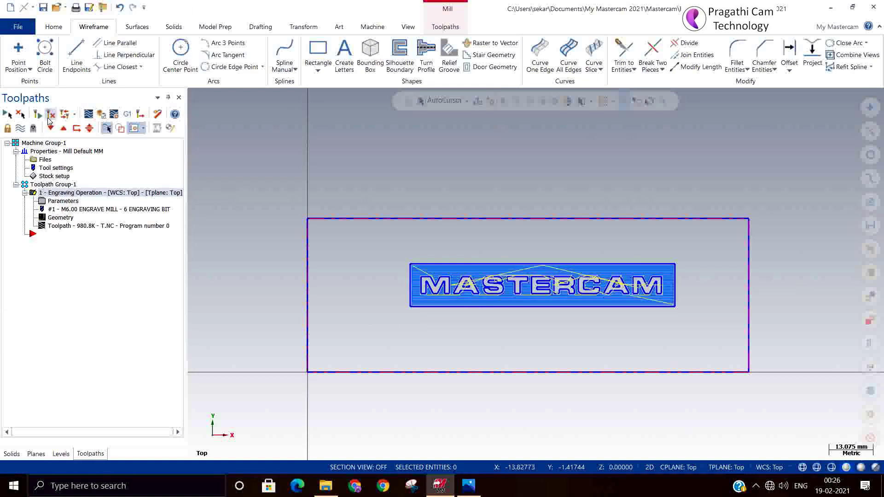
- Verify the engraving by playing the whole cutting simulation, and inspect the raised letters up close
left_click(101, 114)
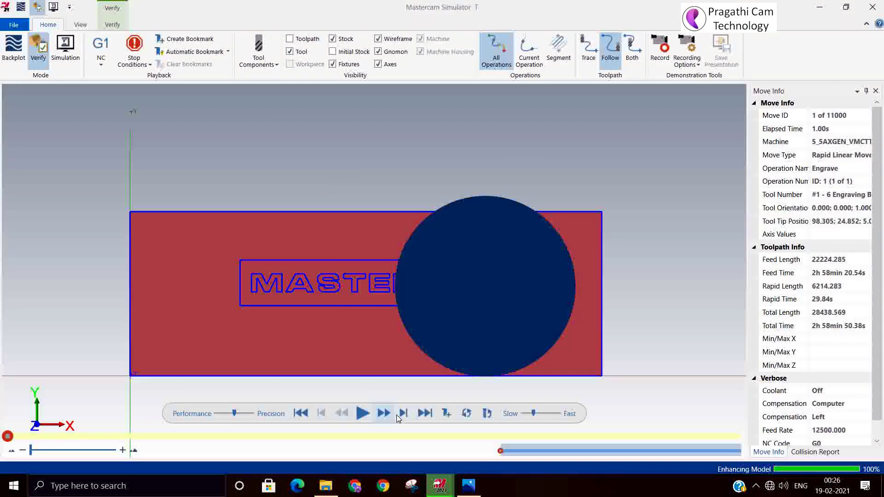
left_click(363, 414)
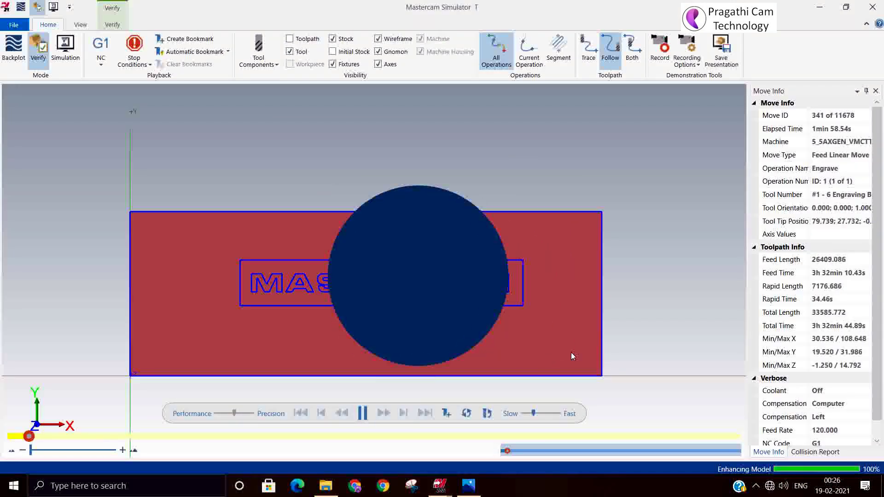
middle_click_drag(571, 353, 550, 328)
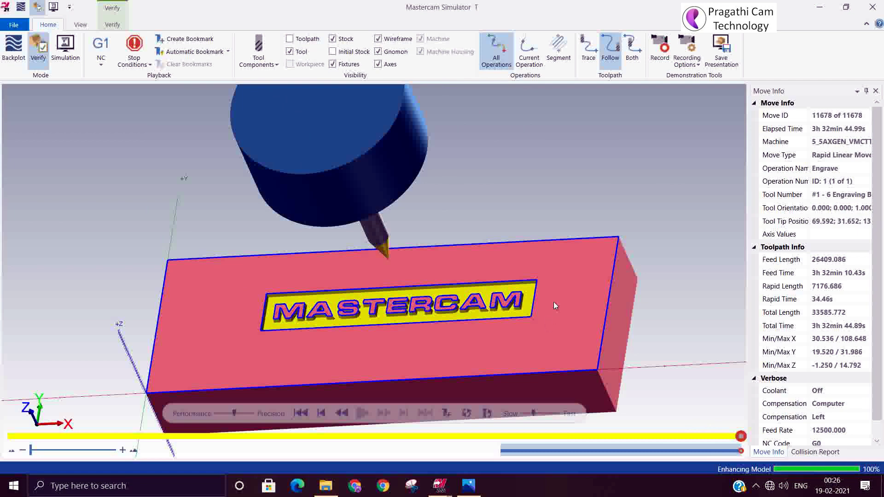
scroll(408, 311, "up", 4)
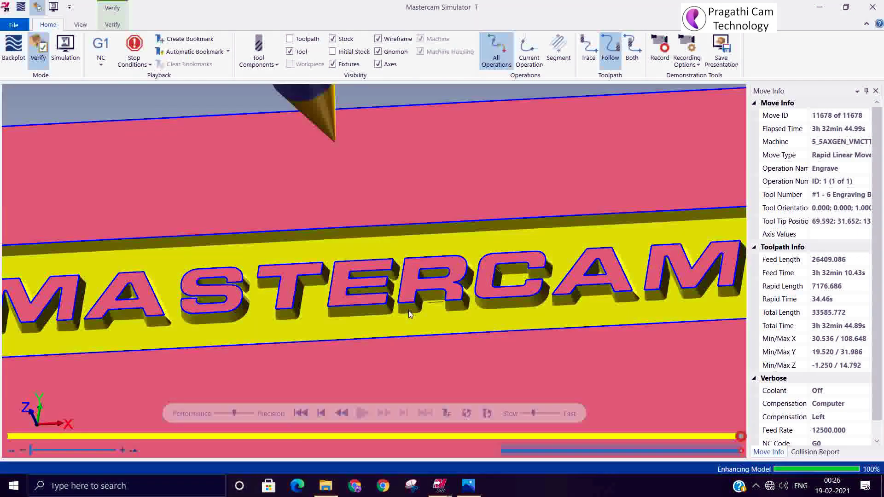
mouse_move(408, 311)
middle_mouse_down()
mouse_move(436, 321)
mouse_move(413, 305)
mouse_move(383, 328)
mouse_move(406, 317)
middle_mouse_up()
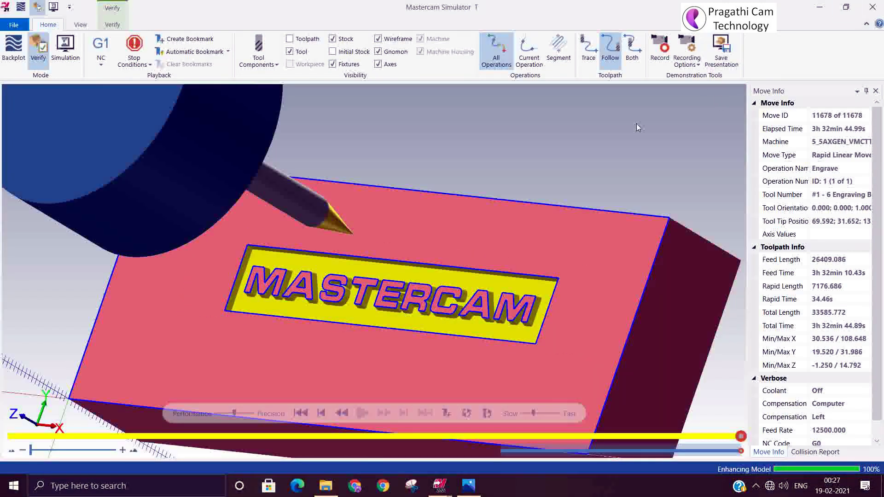
- Set the simulated part to isometric view and examine the raised MASTERCAM lettering inside its rectangular pocket
right_click(535, 128)
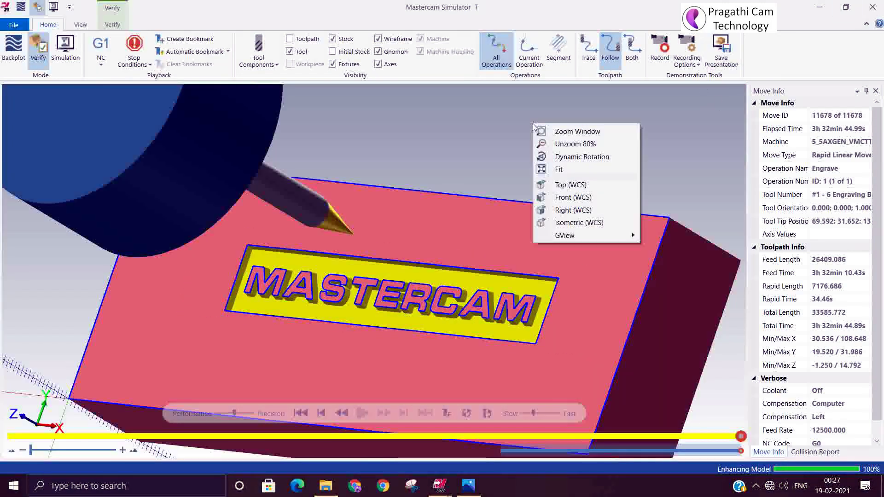
left_click(576, 223)
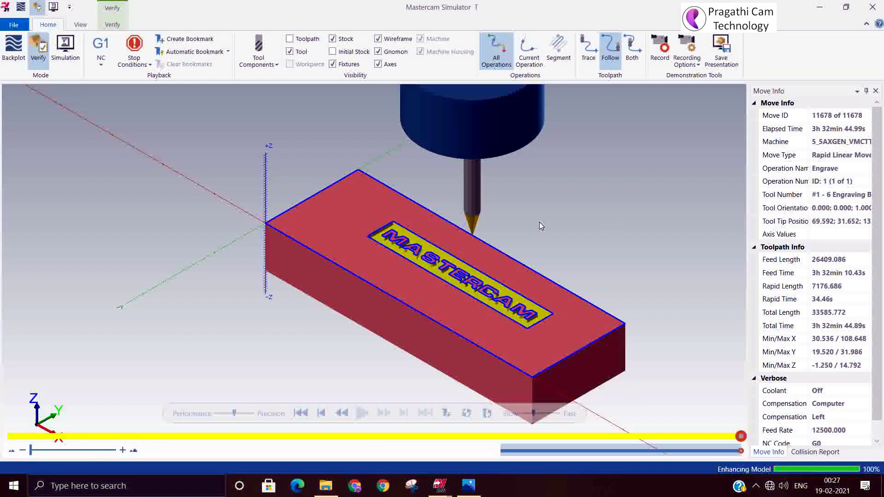
scroll(460, 285, "up", 5)
middle_click_drag(460, 285, 456, 304)
scroll(458, 308, "up", 3)
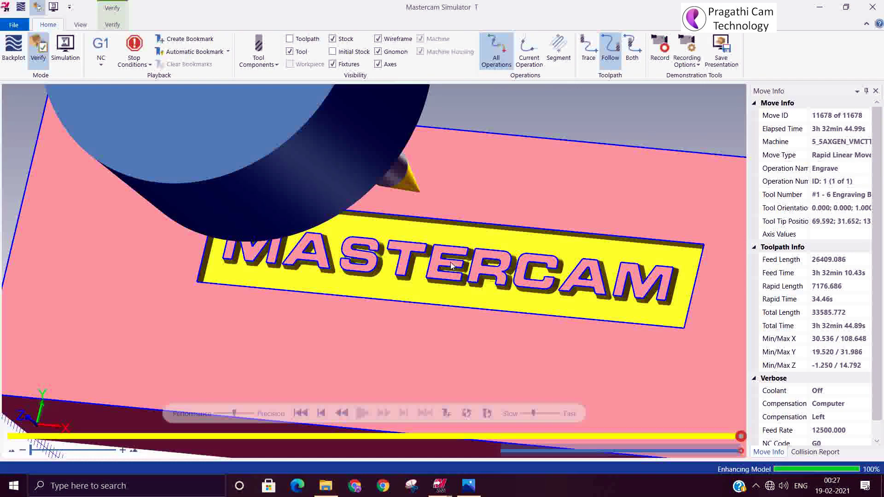
scroll(453, 266, "down", 3)
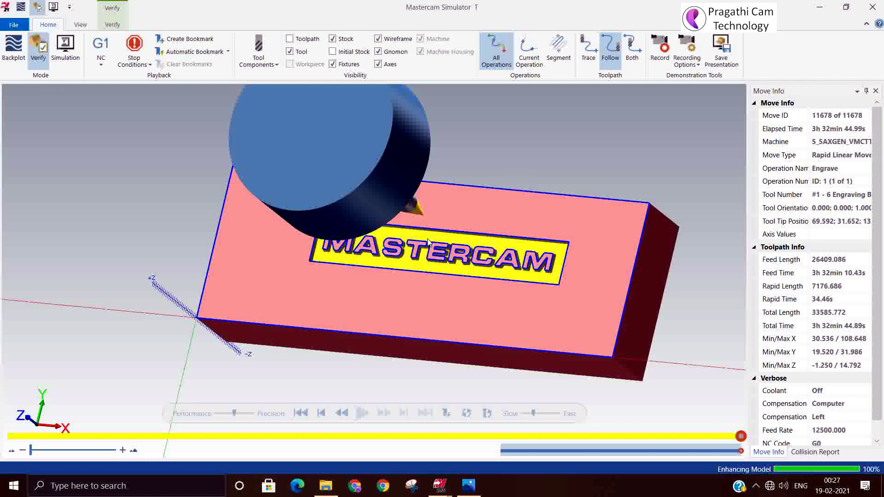